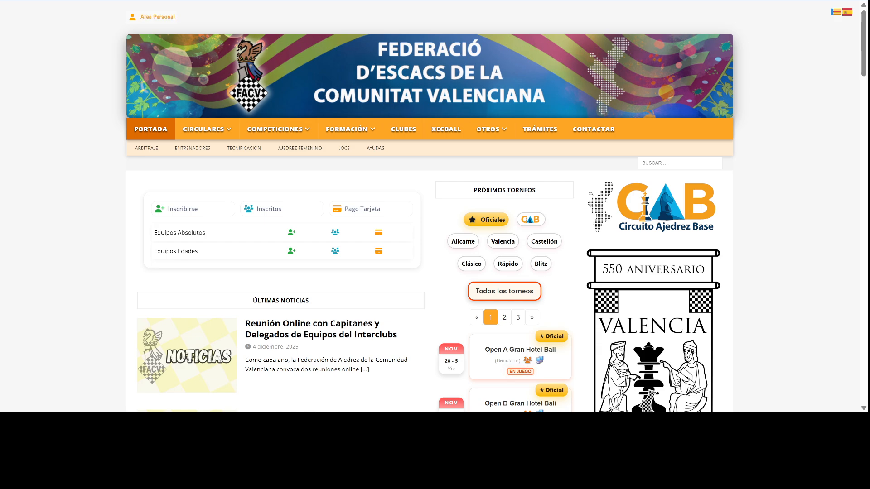
- Open the Área Personal login page and sign in with the prefilled club credentials
click(155, 17)
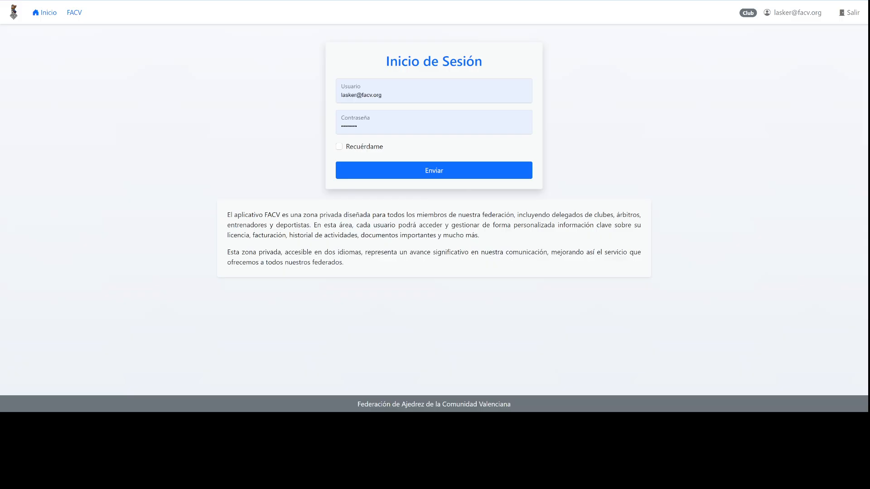
click(416, 171)
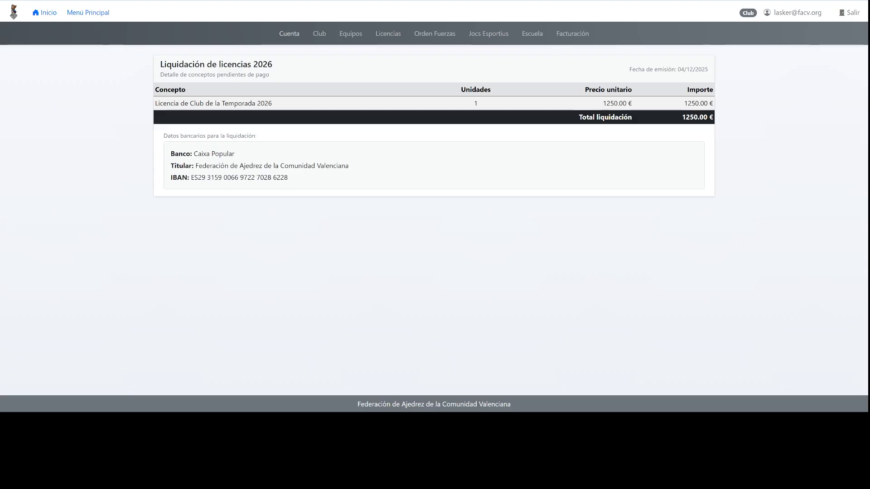
- Open the club user's account details form
click(286, 36)
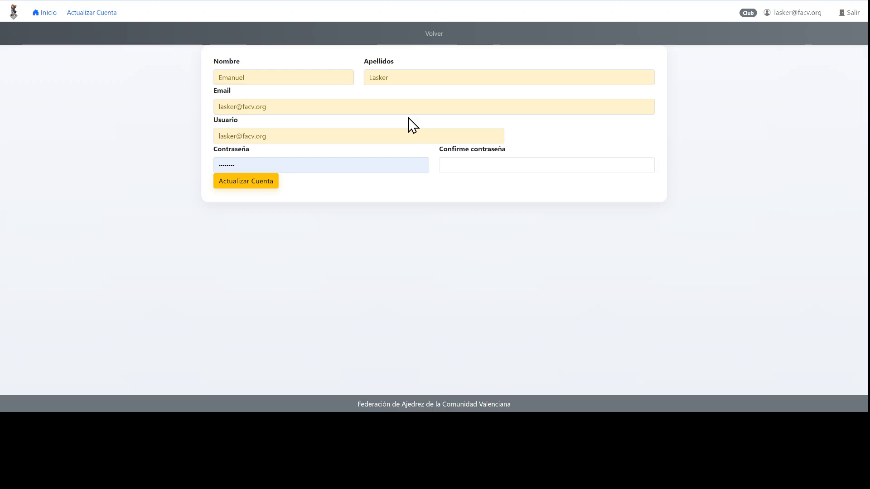
drag(274, 134, 208, 134)
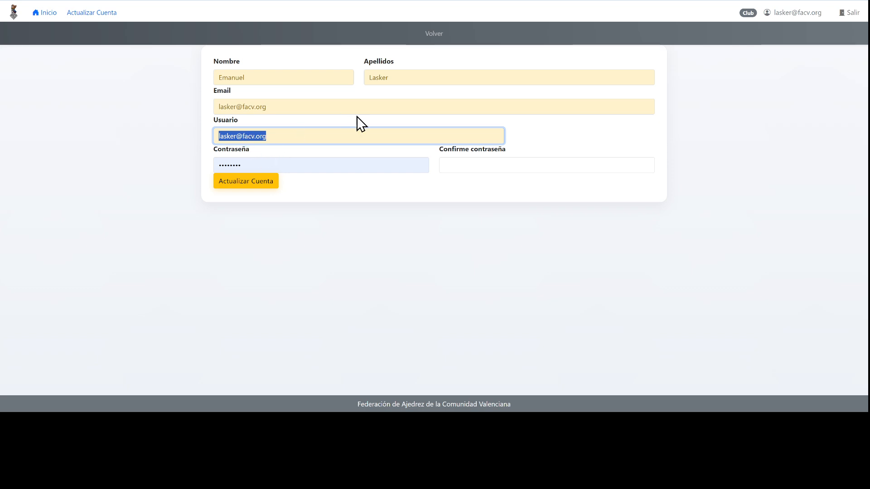
click(432, 35)
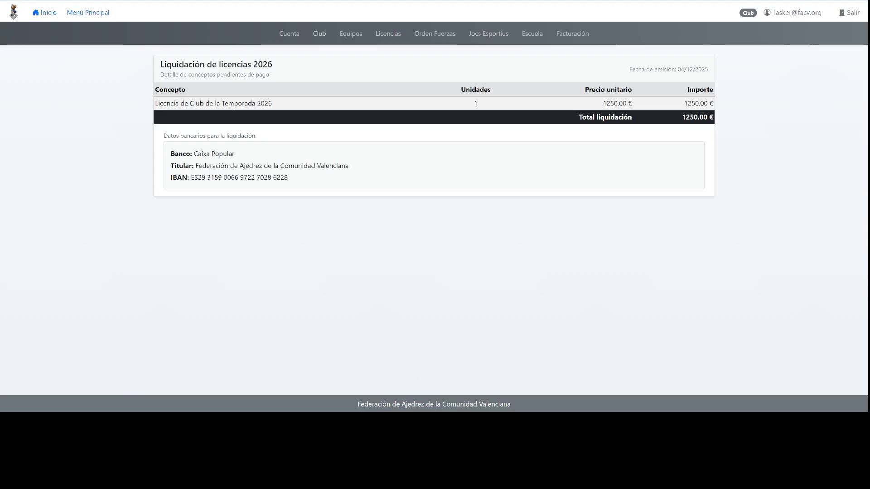
click(321, 38)
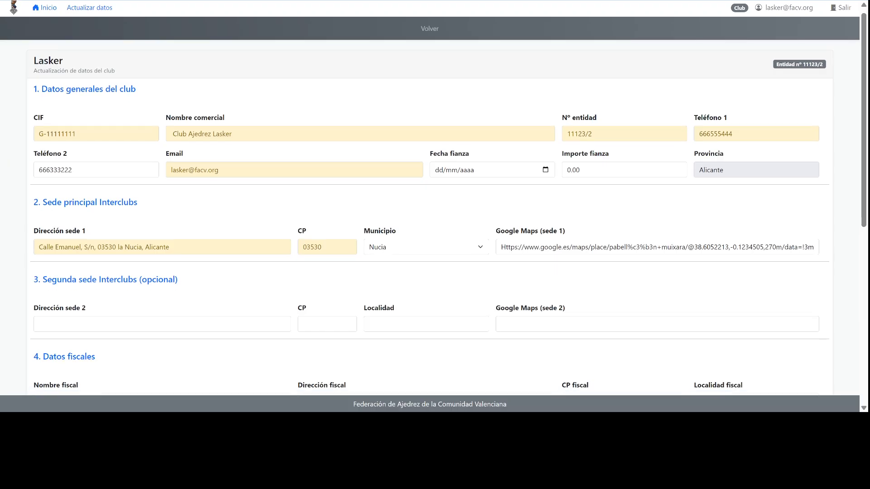
- Scroll through Lasker's club data form to review its venue, fiscal, delegate and president details
scroll(430, 204, down, 1)
scroll(430, 204, down, 1)
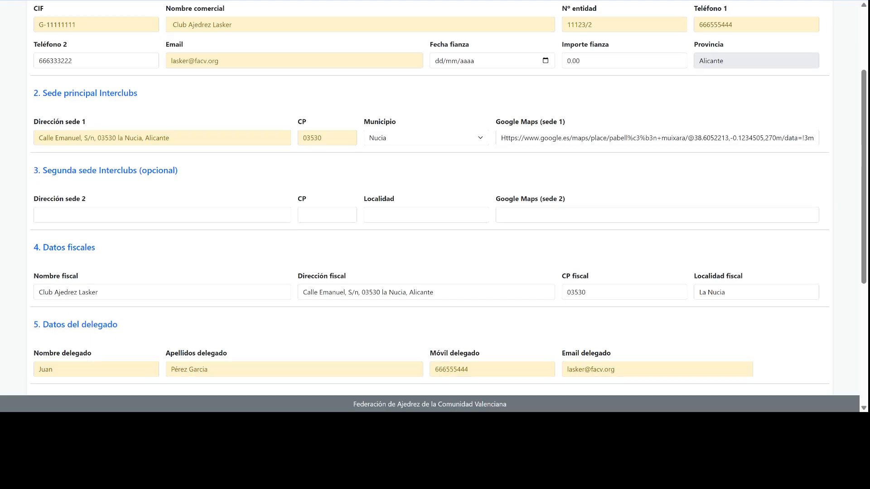
scroll(435, 199, down, 1)
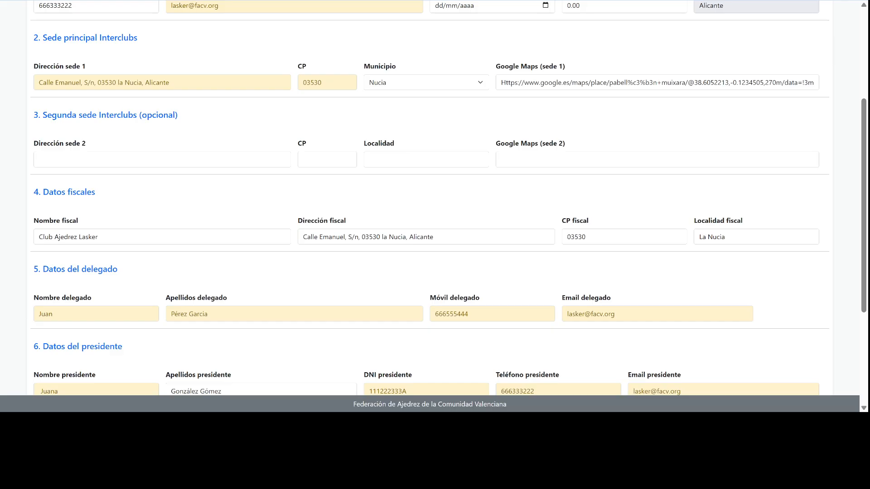
scroll(435, 200, down, 1)
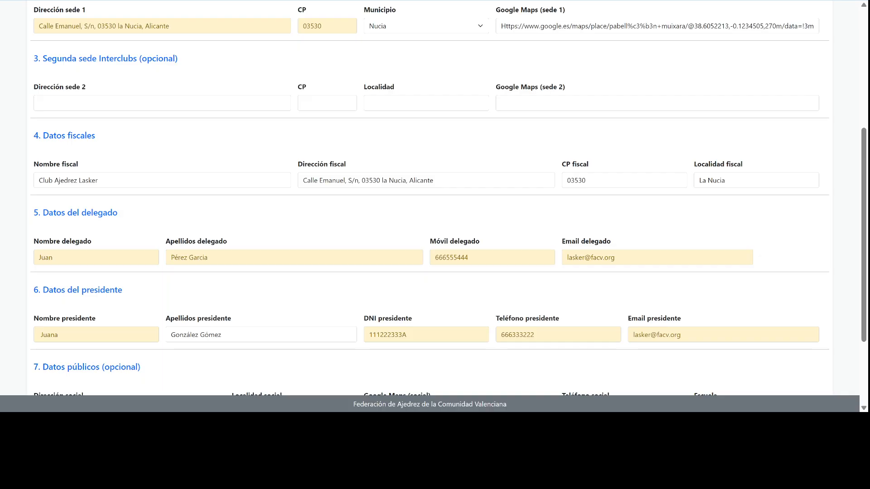
scroll(435, 199, down, 3)
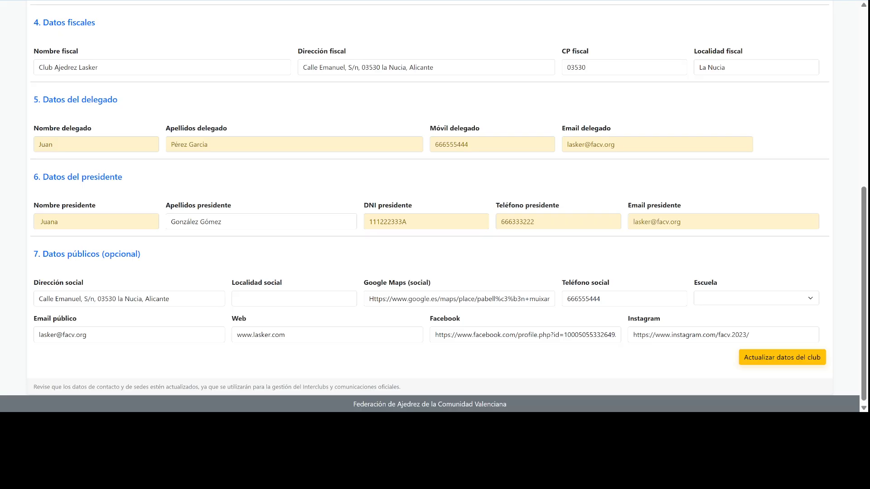
scroll(430, 198, down, 1)
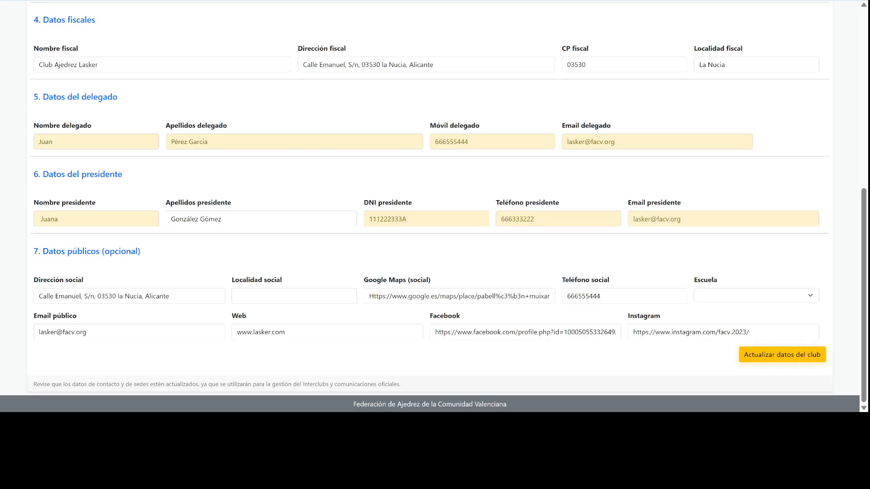
- Load facv.org in a new browser tab and go to its Clubes page
key(ctrl+t)
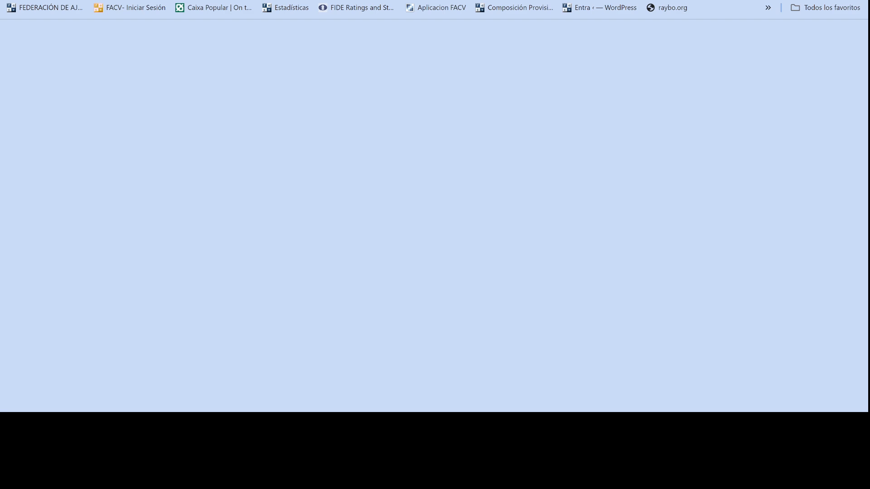
text(fac)
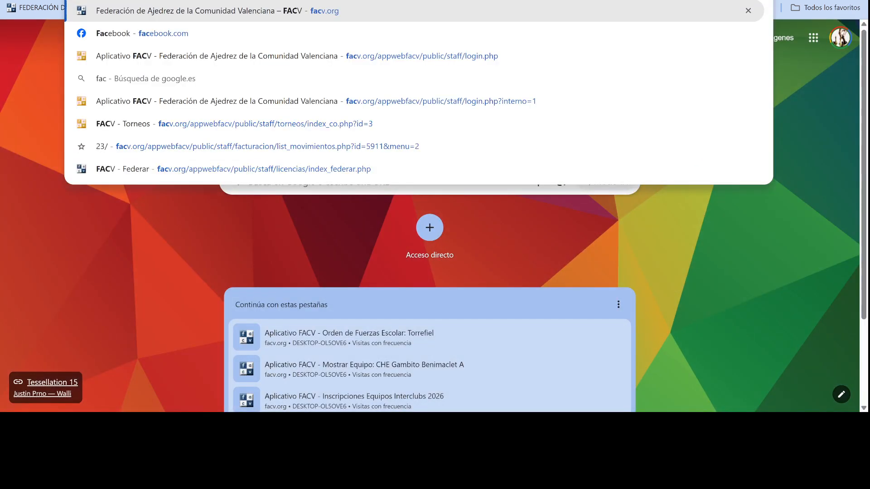
click(160, 9)
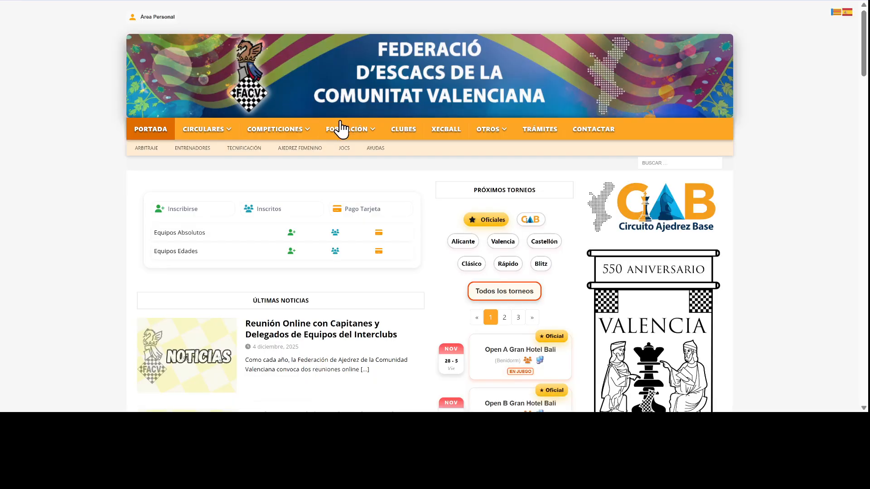
mouse_move(382, 138)
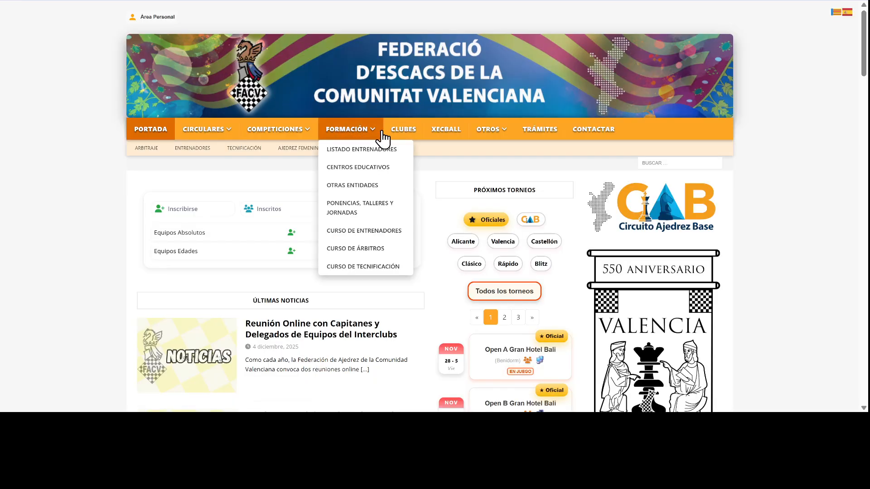
click(406, 131)
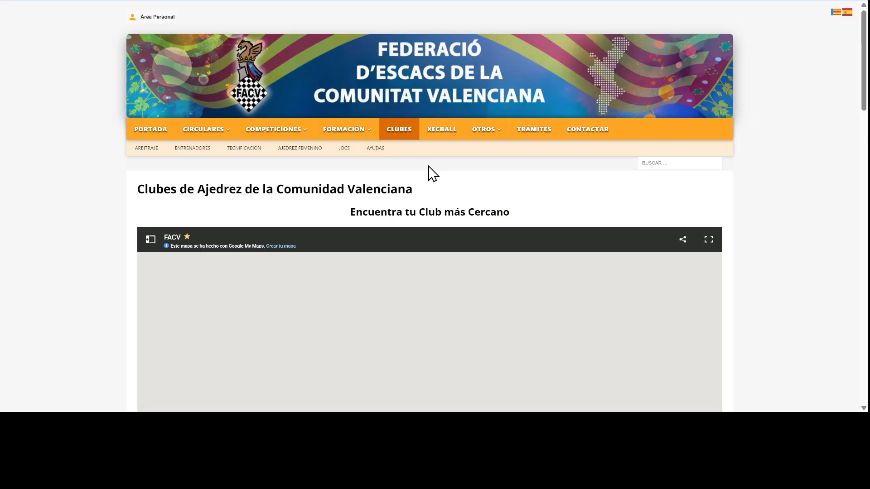
- Pan the clubs map toward Alcoy and Benidorm and scroll through the clubs table
scroll(435, 190, down, 1)
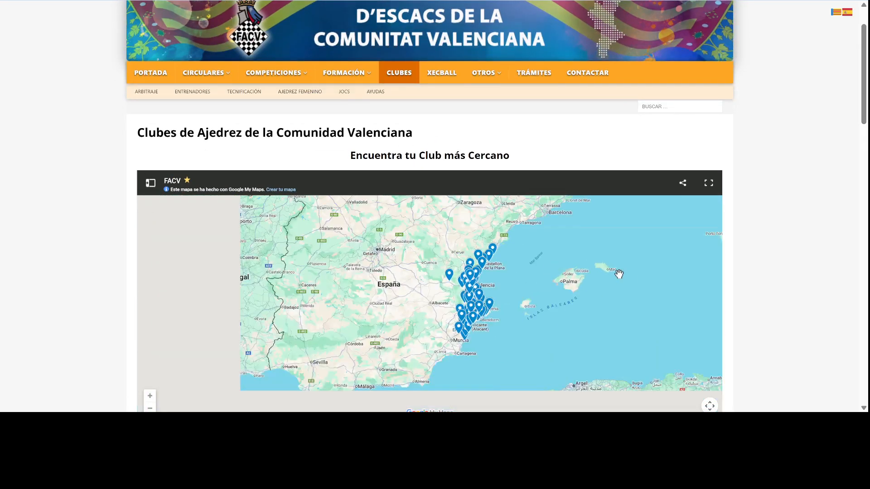
scroll(529, 288, up, 3)
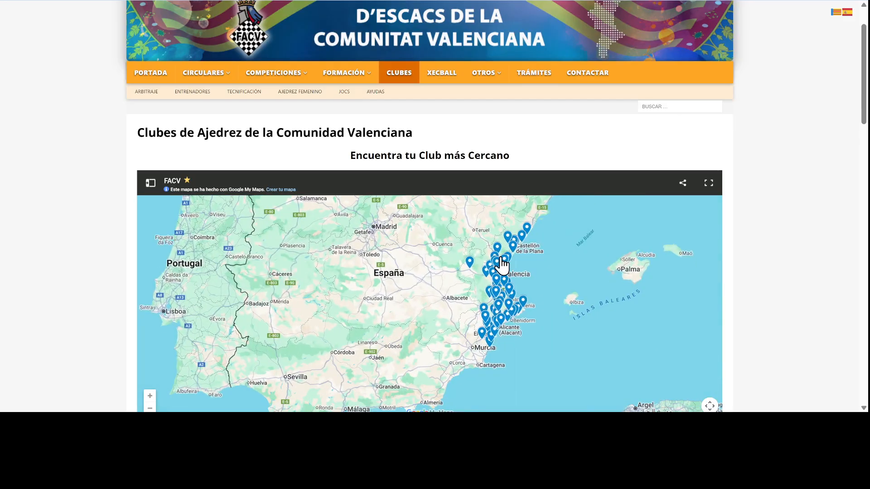
scroll(500, 267, up, 2)
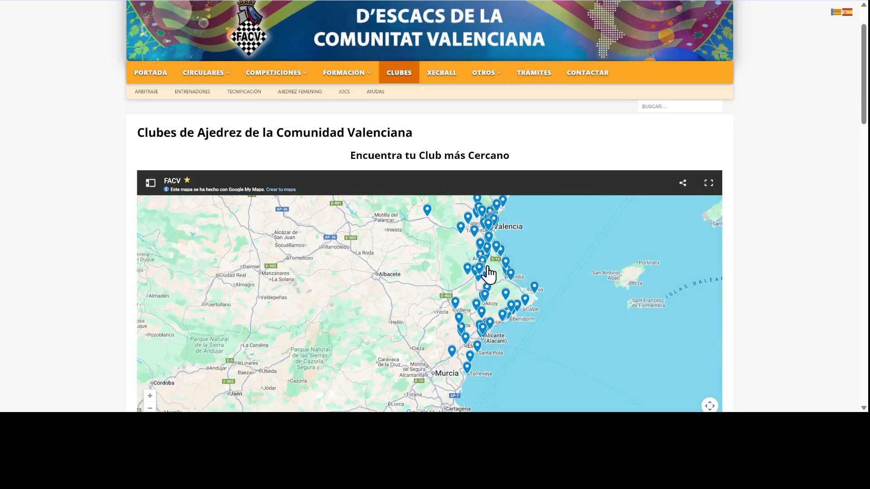
scroll(489, 269, up, 2)
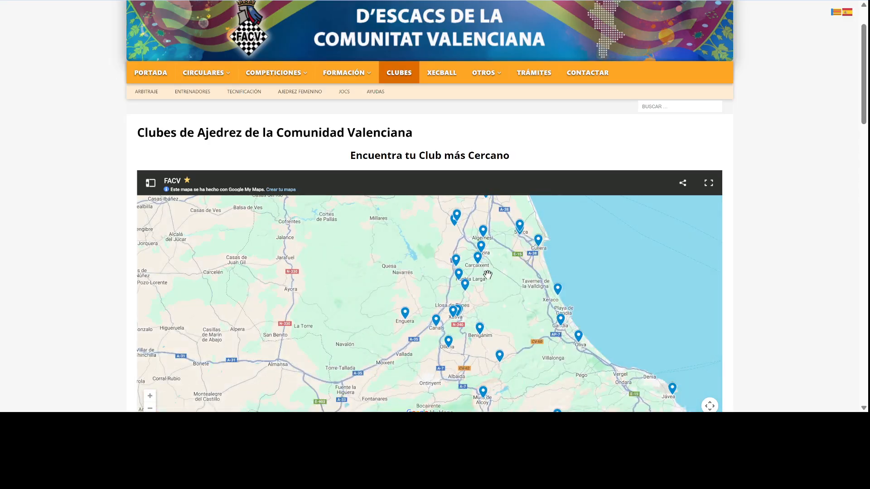
drag(467, 259, 413, 179)
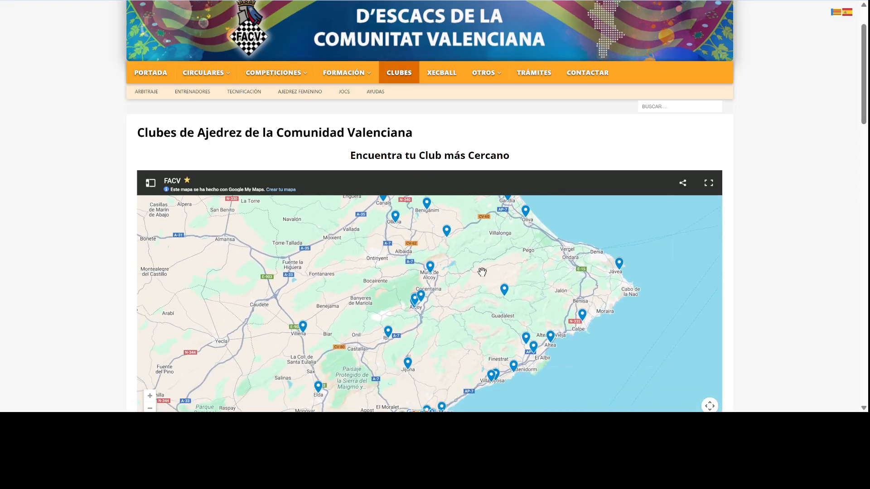
scroll(754, 253, down, 4)
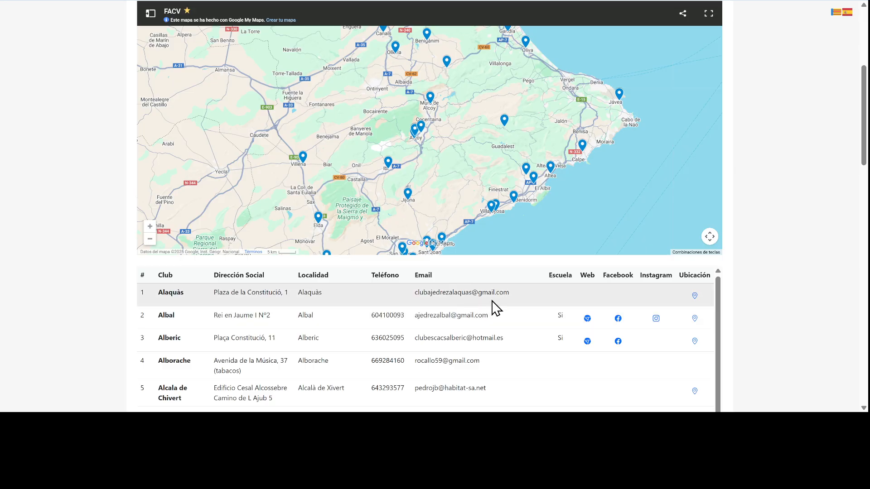
scroll(412, 311, down, 3)
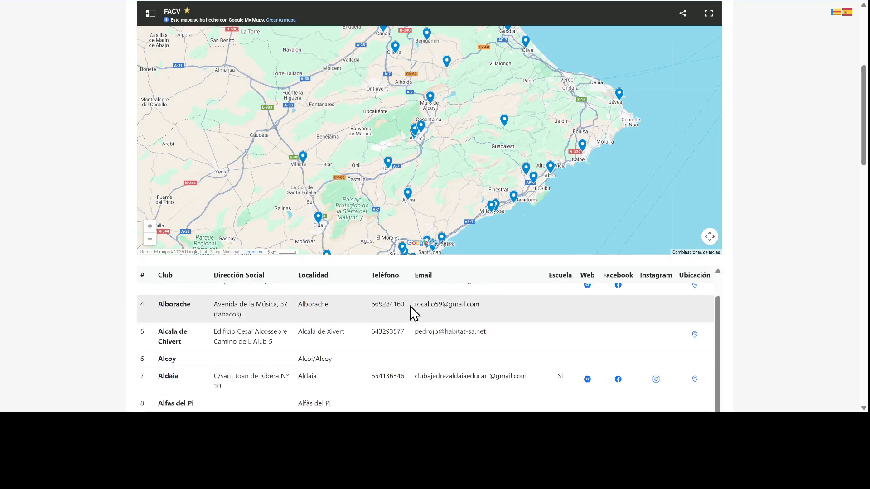
scroll(412, 313, down, 5)
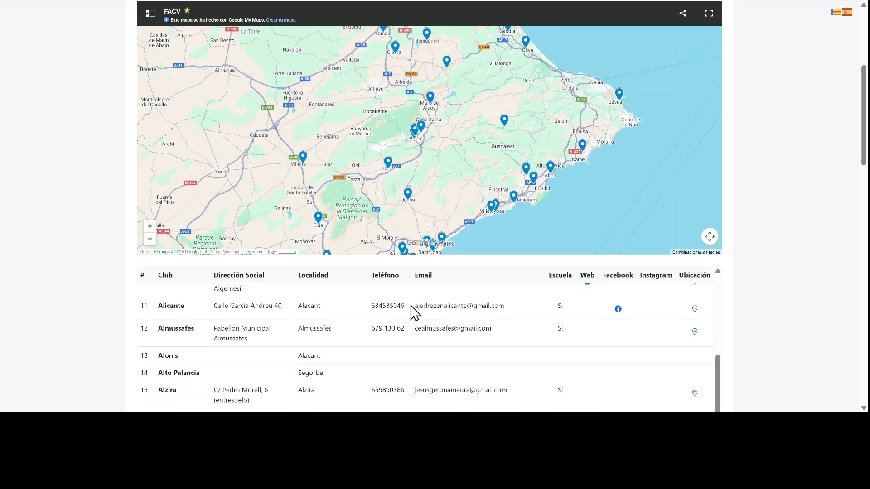
scroll(413, 312, down, 2)
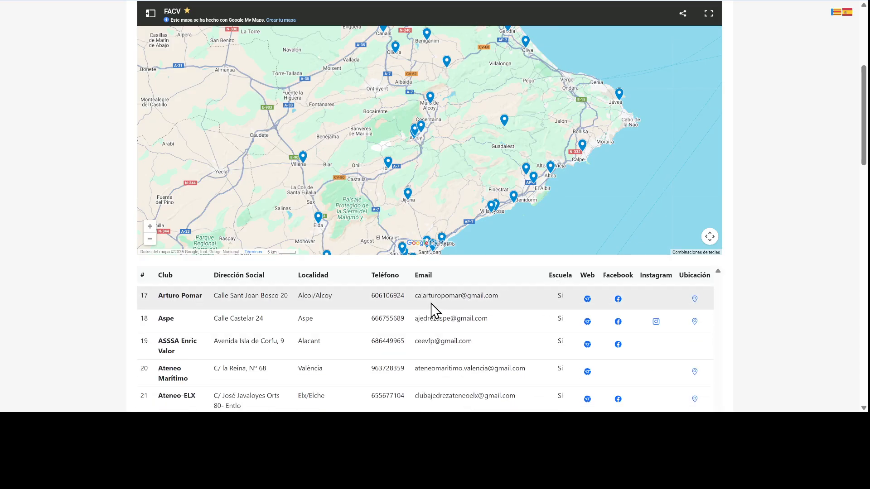
scroll(867, 322, down, 1)
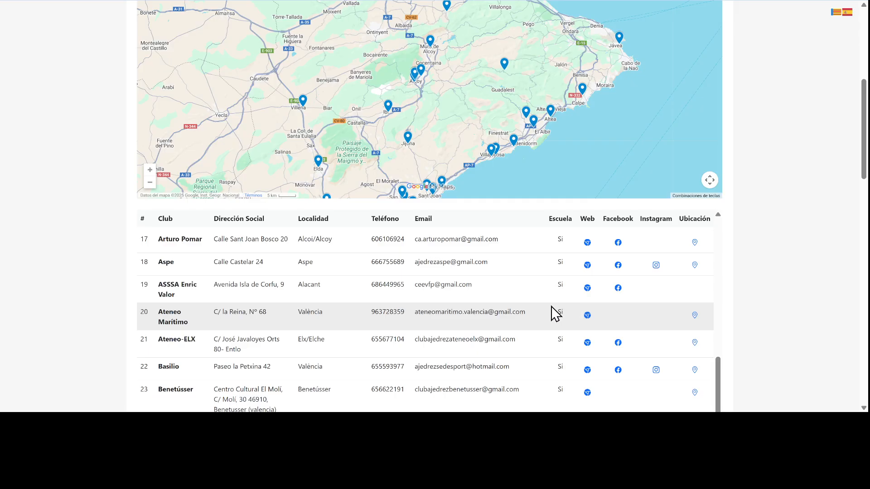
scroll(522, 303, down, 2)
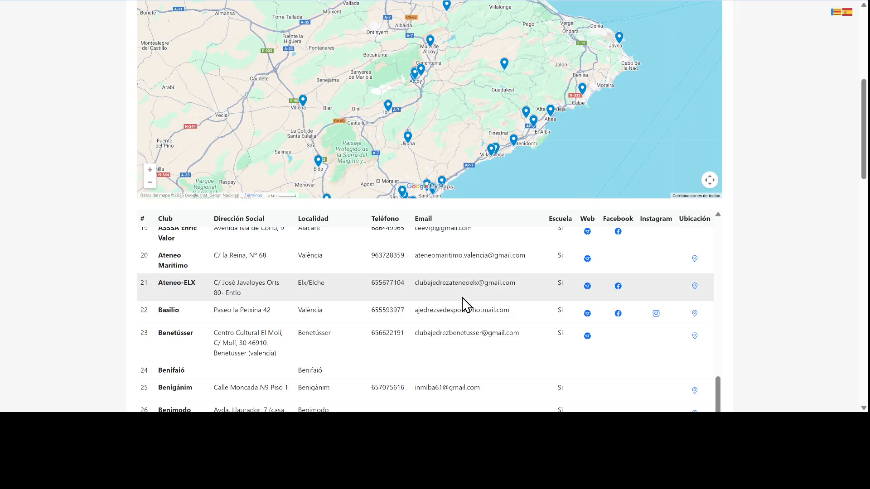
scroll(764, 240, up, 3)
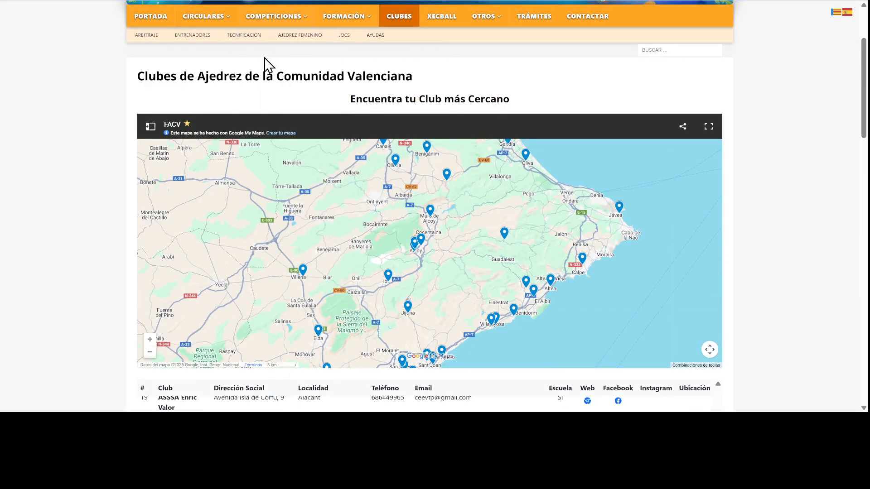
mouse_move(276, 16)
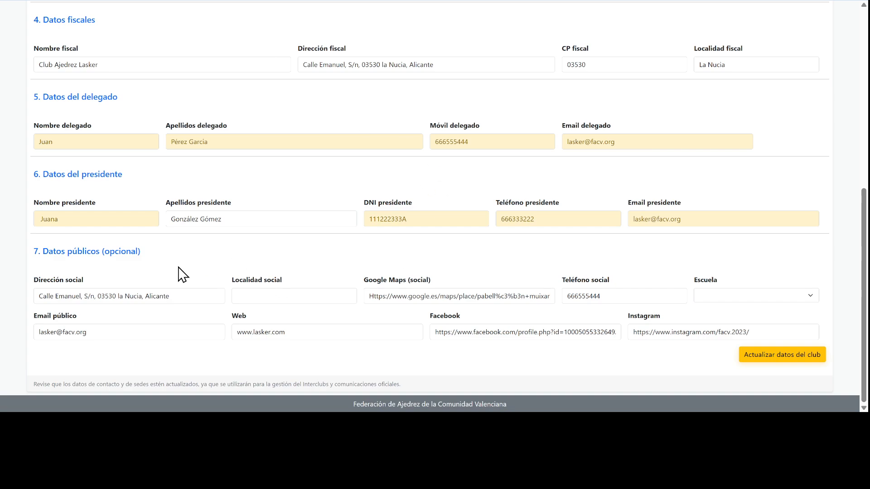
scroll(389, 316, up, 2)
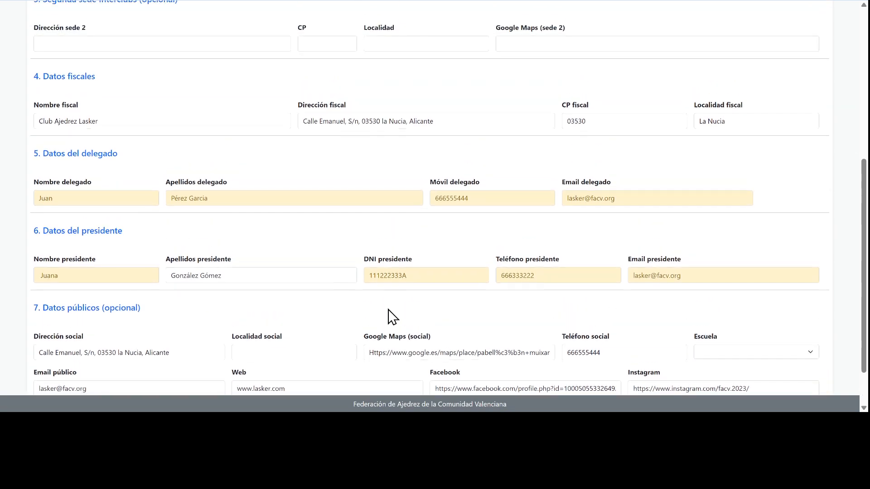
scroll(393, 316, down, 1)
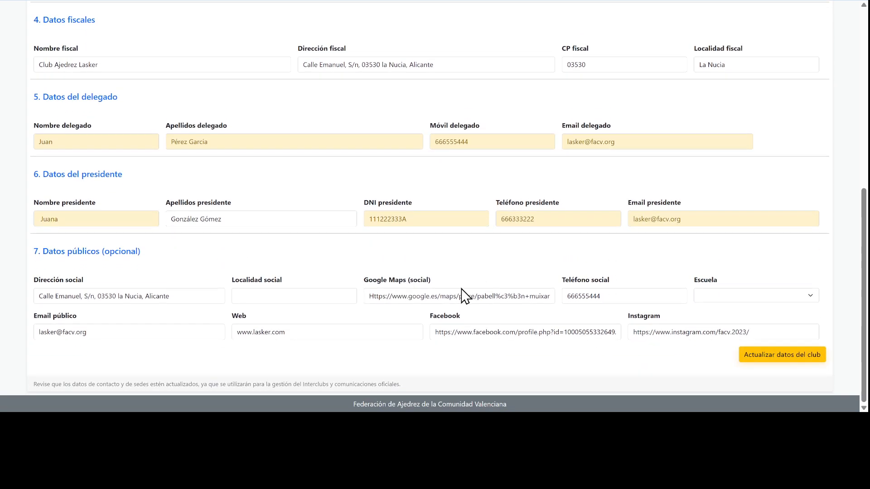
scroll(410, 278, up, 4)
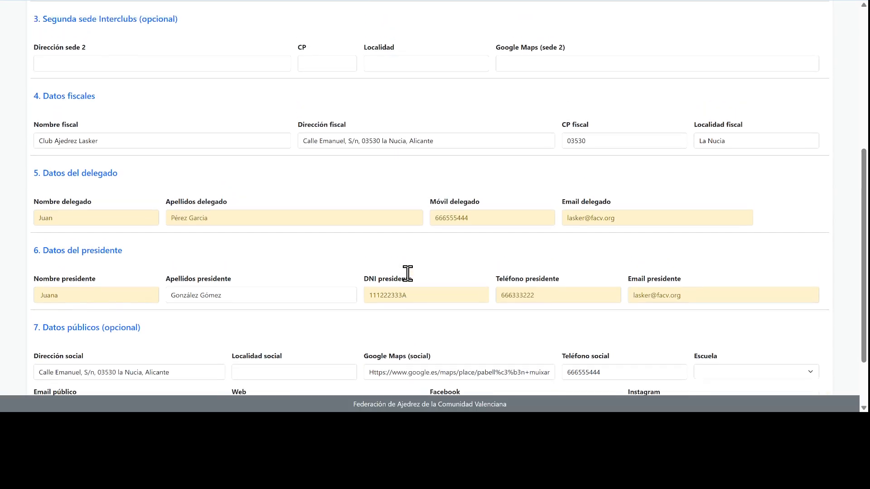
scroll(410, 279, up, 4)
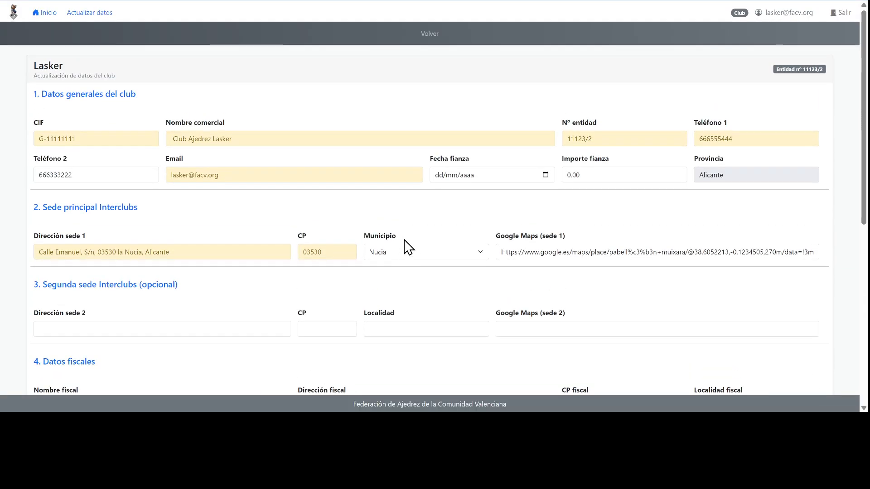
- Leave the club data form, review the issued invoices under Facturación, and return to the main menu
click(428, 40)
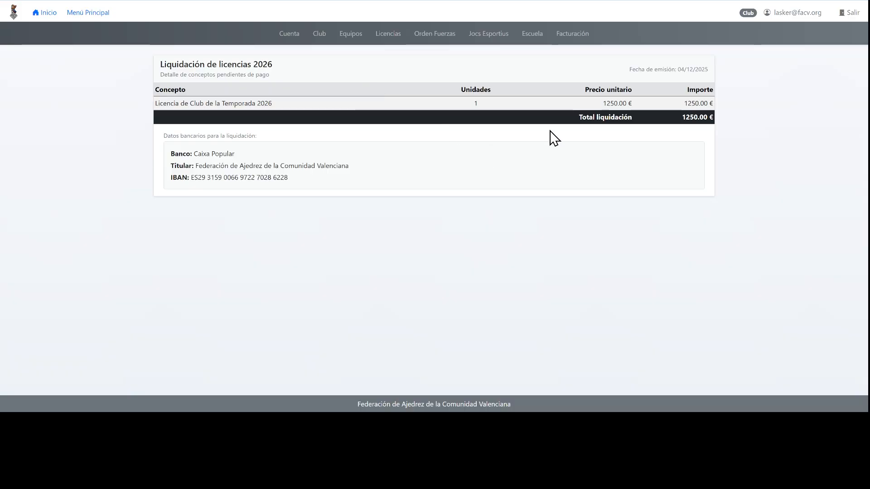
click(578, 33)
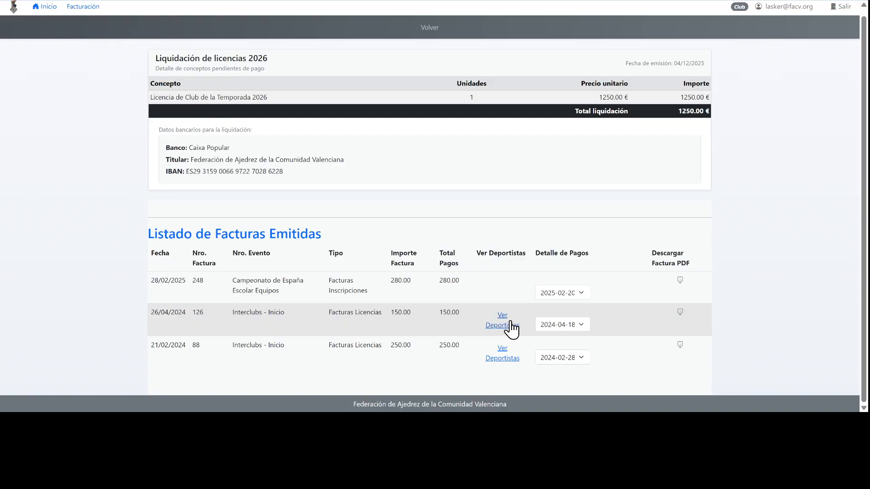
scroll(472, 296, up, 1)
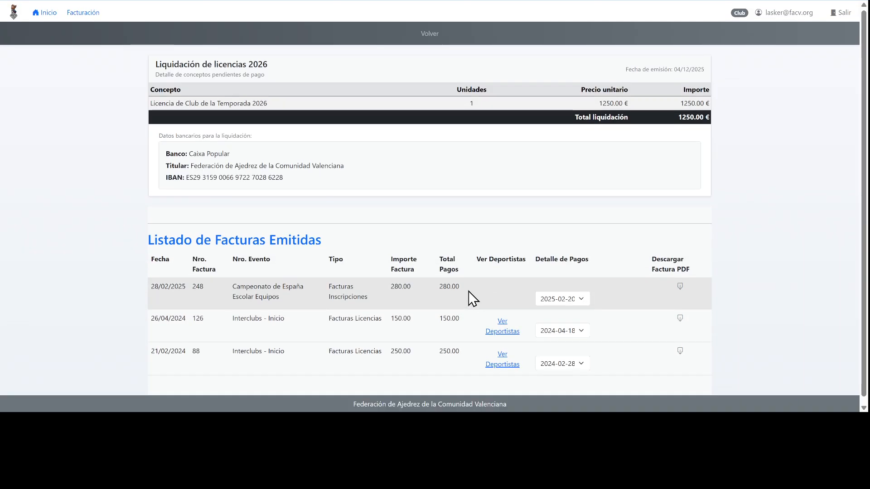
click(431, 38)
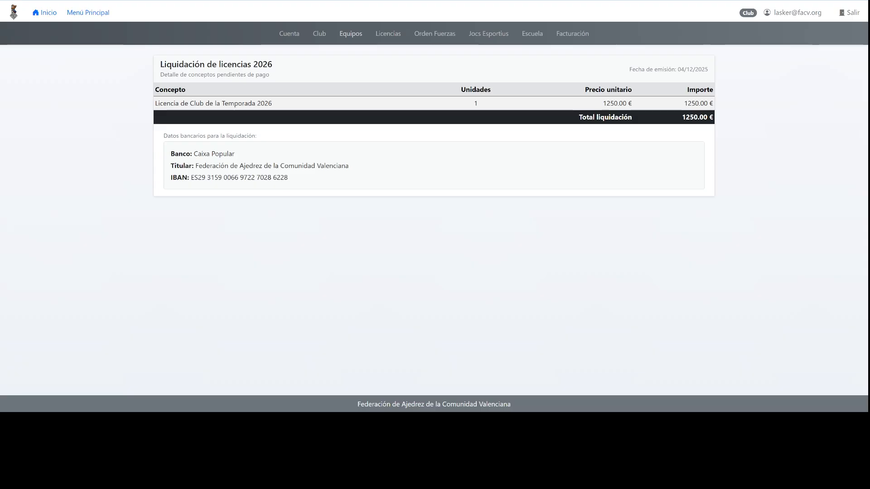
- Begin a new team entry named Lasker with letter A in DIVISIÓN DE HONOR
click(351, 35)
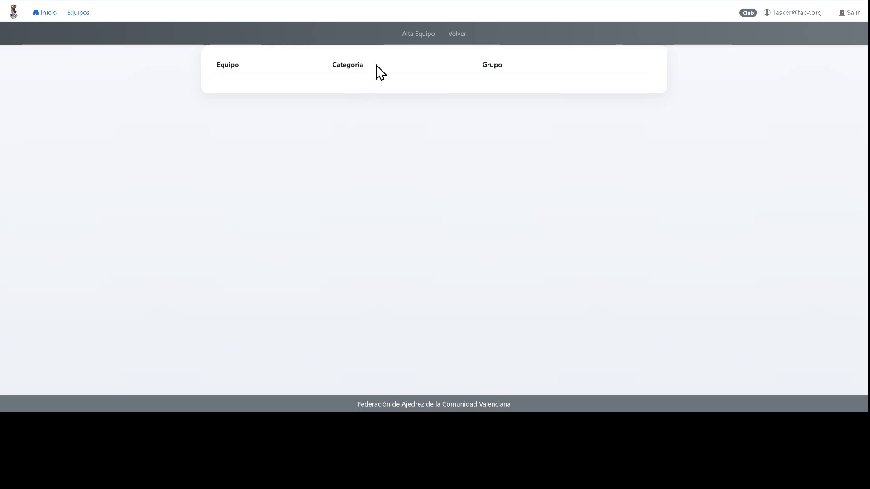
click(417, 35)
click(292, 104)
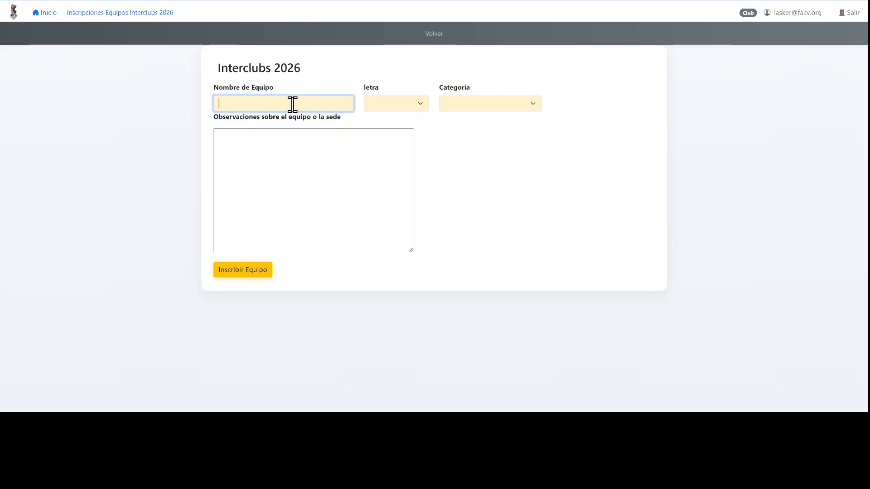
text(Lasker -)
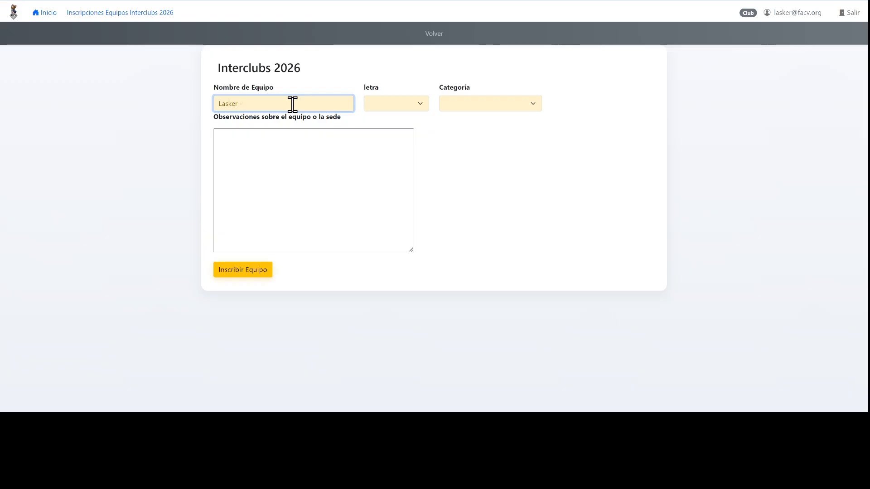
key(Tab)
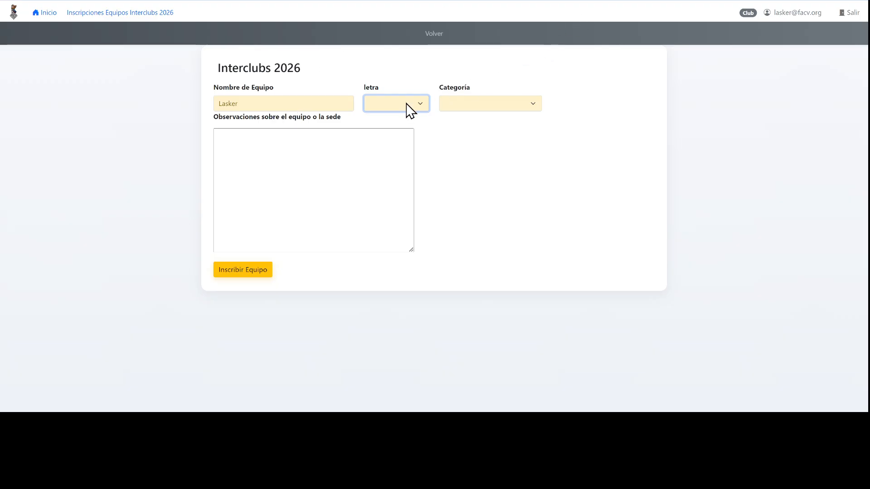
key(a)
key(Tab)
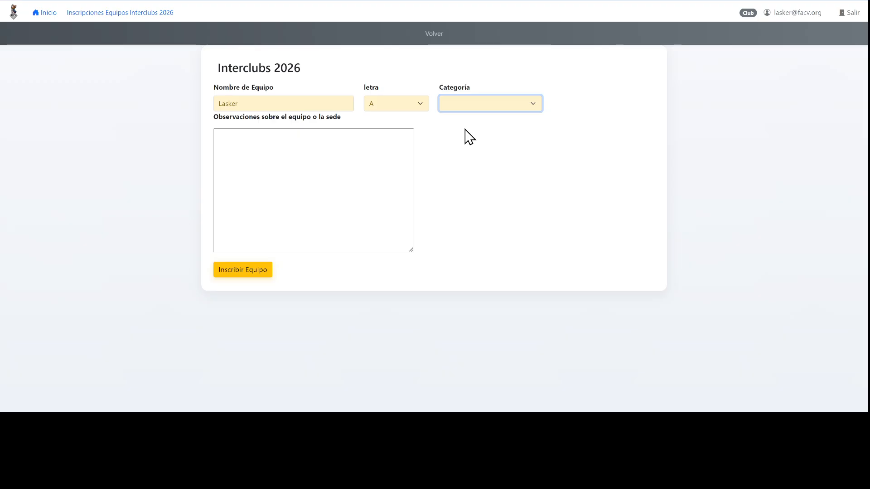
key(Down)
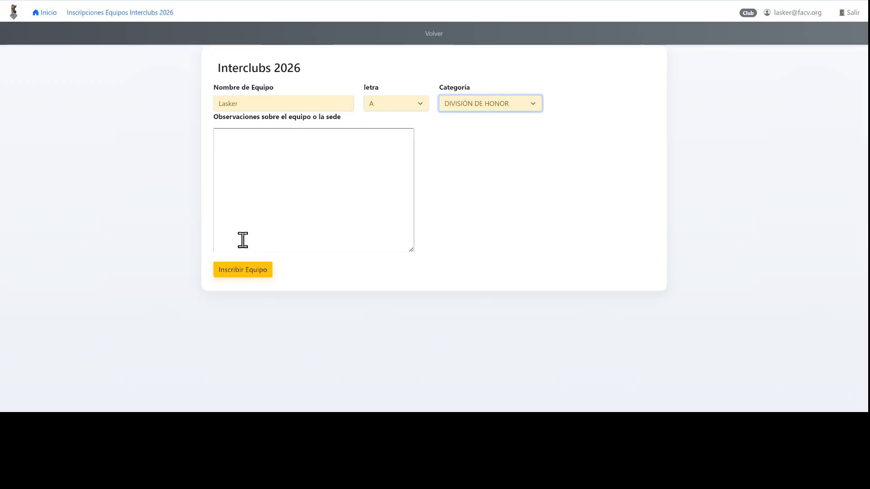
- Add the note 'Aforo 32 jugadores', register team Lasker A, and return to the team list
click(250, 188)
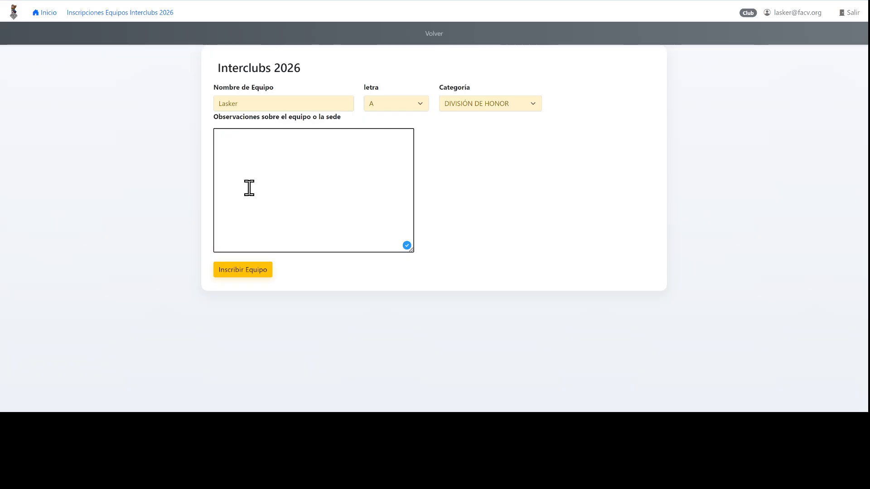
text(Aforo)
text( 24)
key(BackSpace)
key(BackSpace)
key(BackSpace)
text(32 juga)
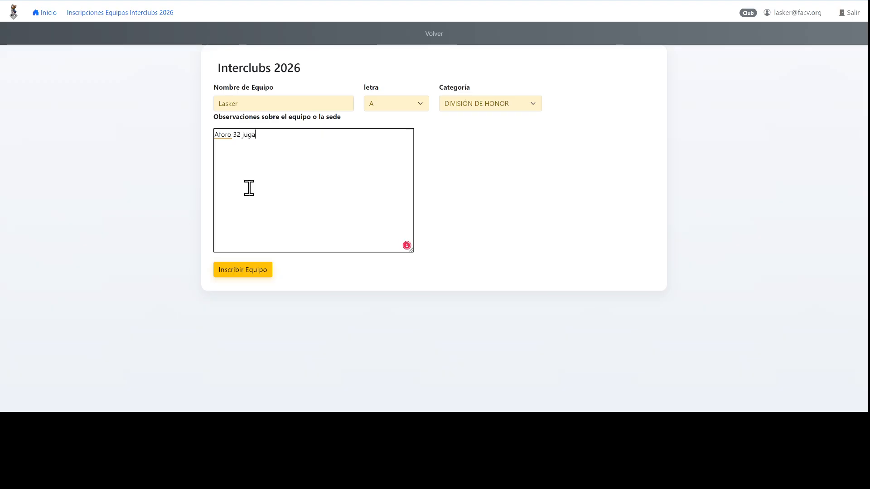
text(dores)
click(244, 271)
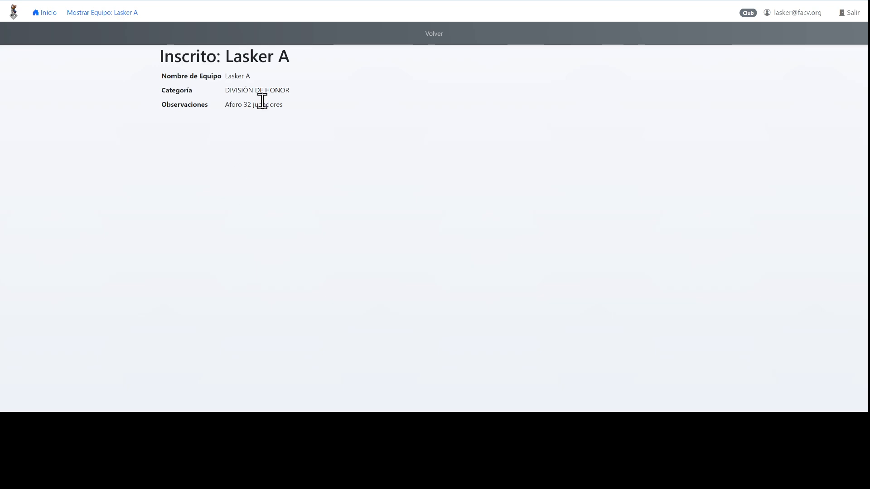
click(434, 34)
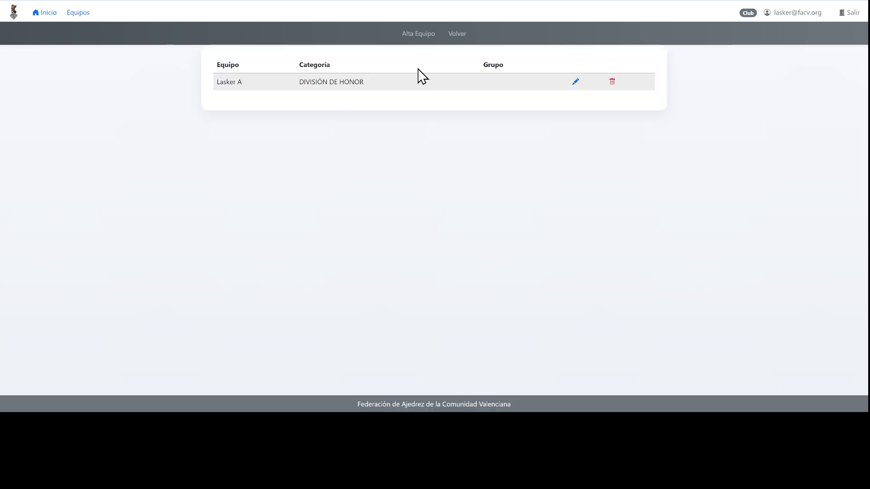
- Register team Lasker B in PRIMERA AUTONÓMICA
click(414, 39)
click(288, 102)
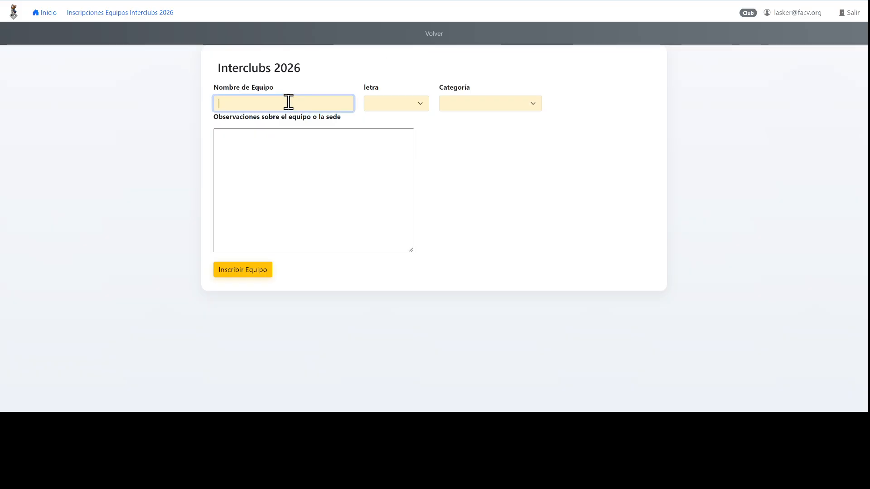
text(Lasker)
click(423, 104)
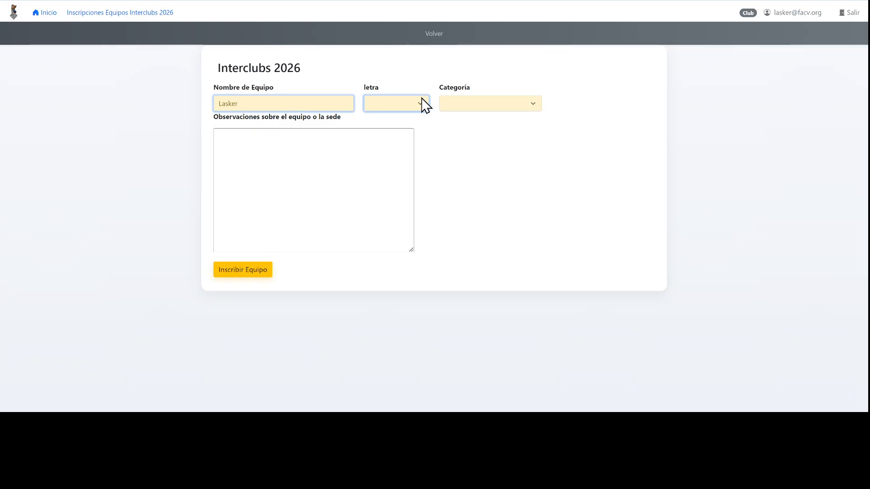
click(394, 141)
click(476, 108)
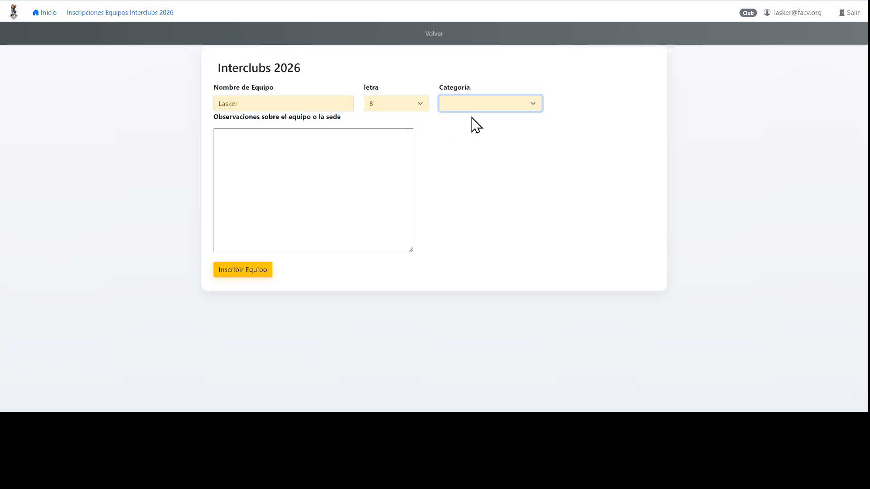
click(471, 154)
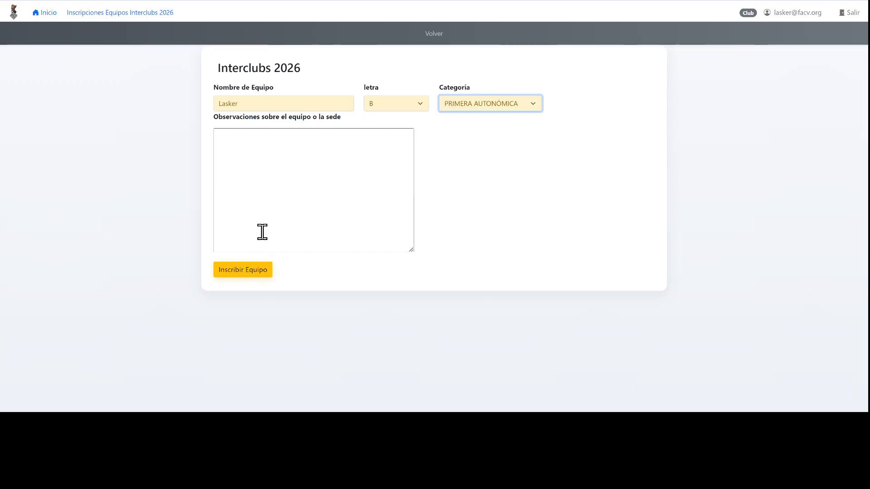
click(254, 271)
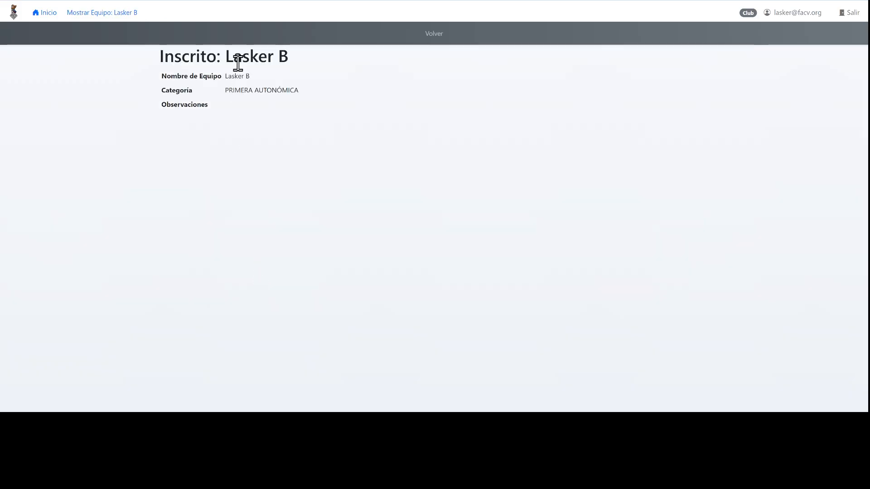
click(428, 36)
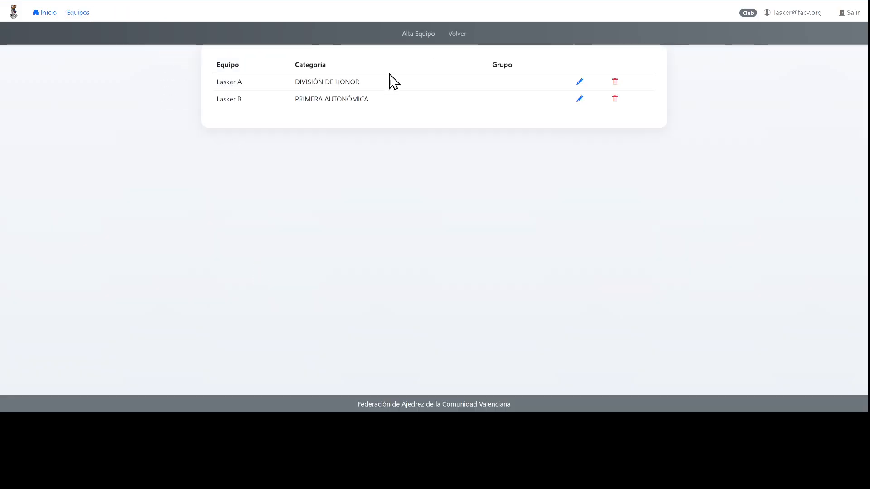
- Register team Lasker C in SEGUNDA PROVINCIAL 8 TABLEROS
click(415, 35)
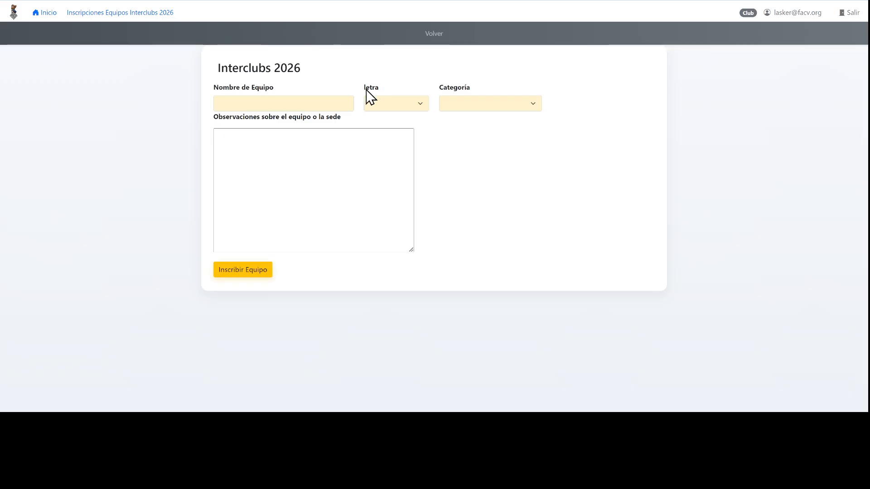
click(313, 107)
text(Las)
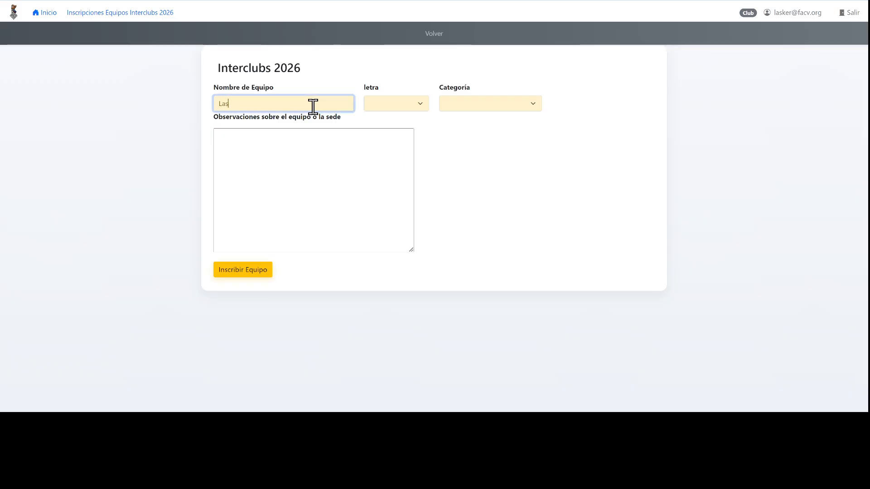
text(ker)
click(406, 109)
click(389, 154)
click(464, 106)
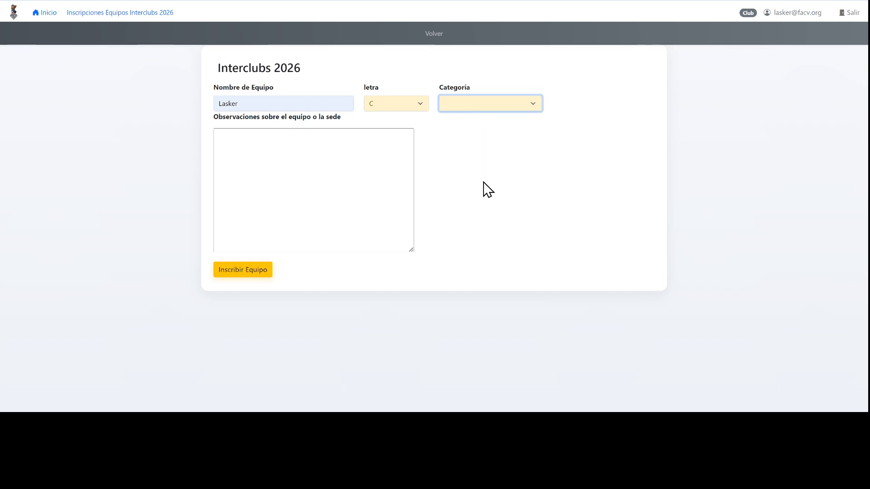
key(Down)
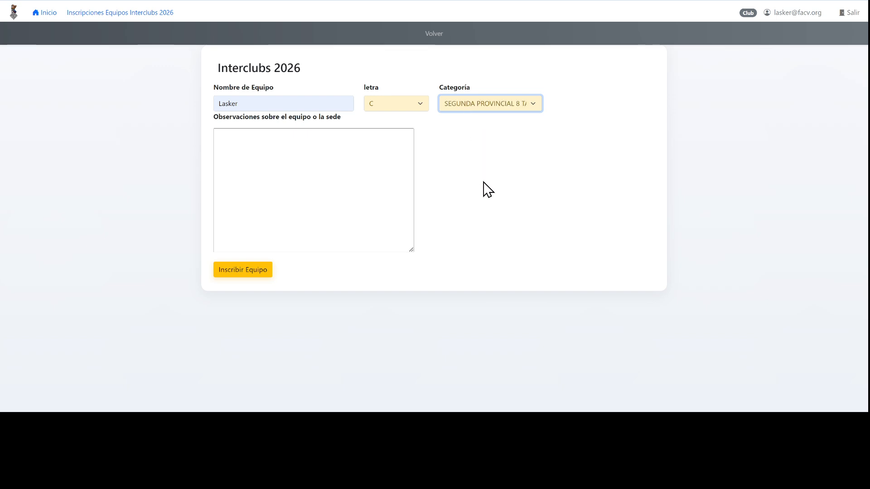
click(241, 271)
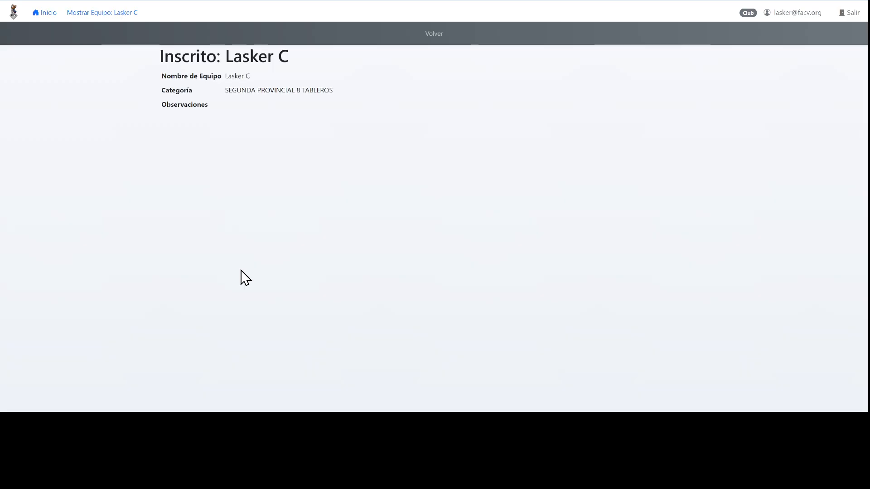
click(439, 32)
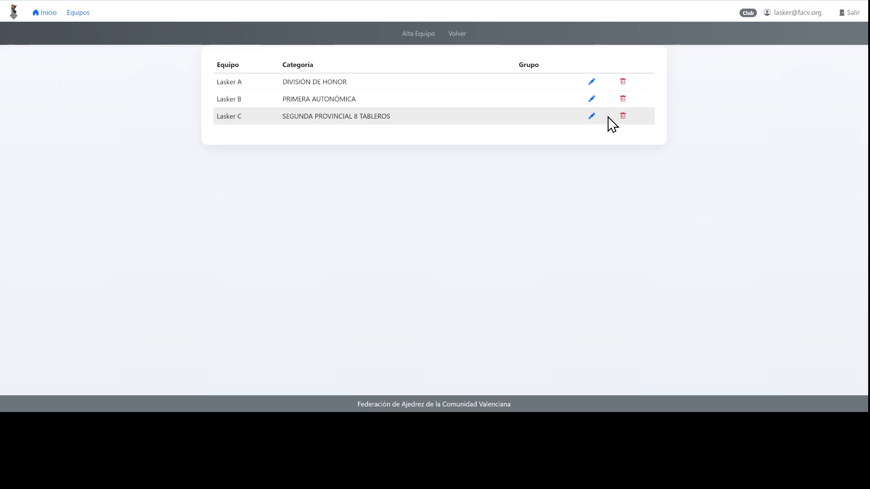
click(592, 116)
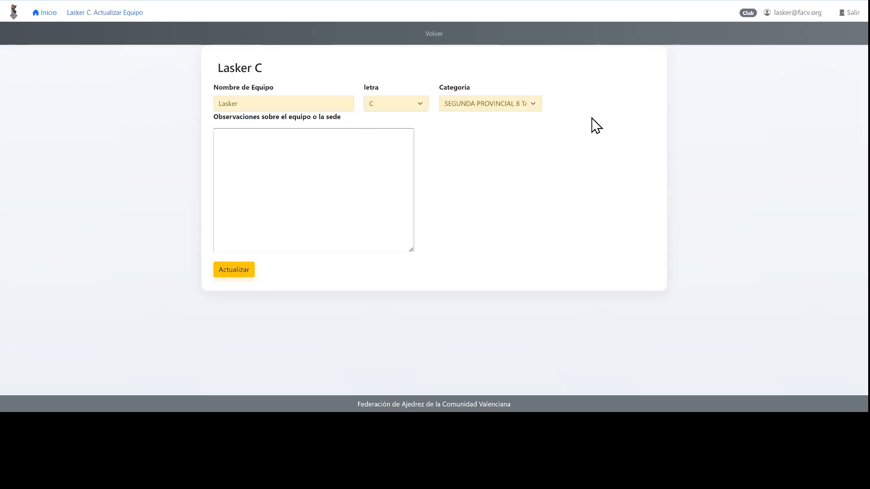
click(426, 106)
click(392, 146)
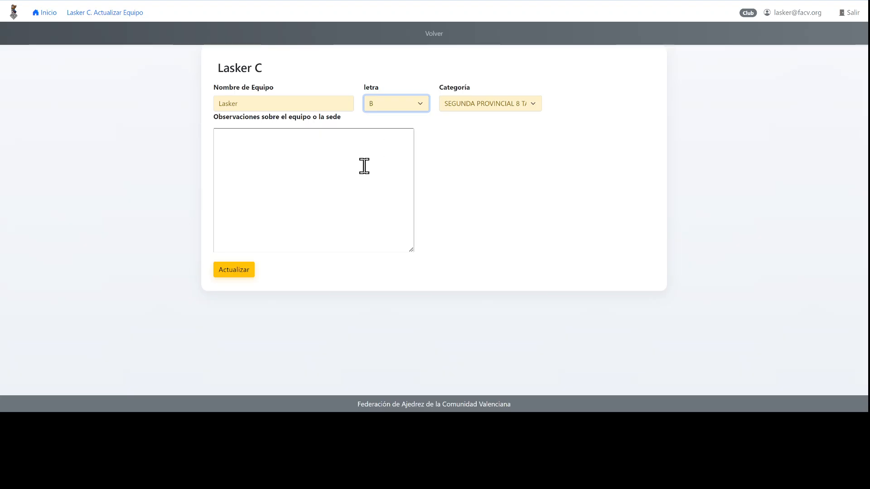
click(225, 265)
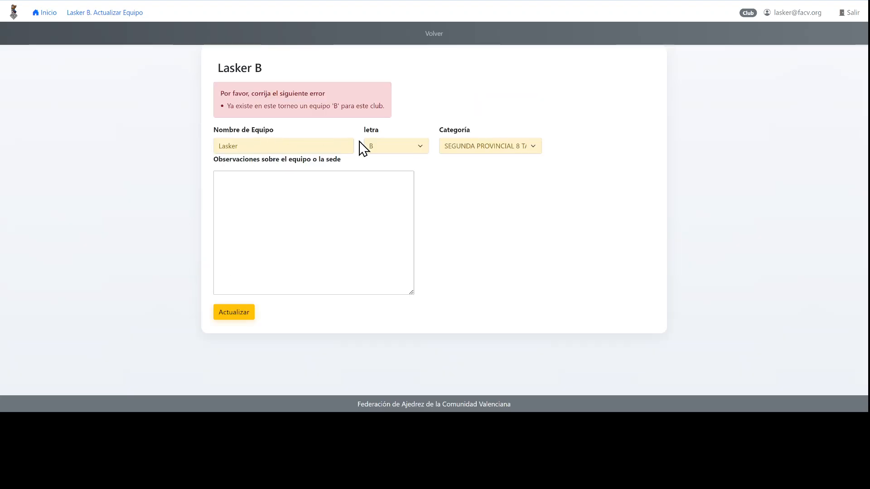
click(390, 148)
click(375, 200)
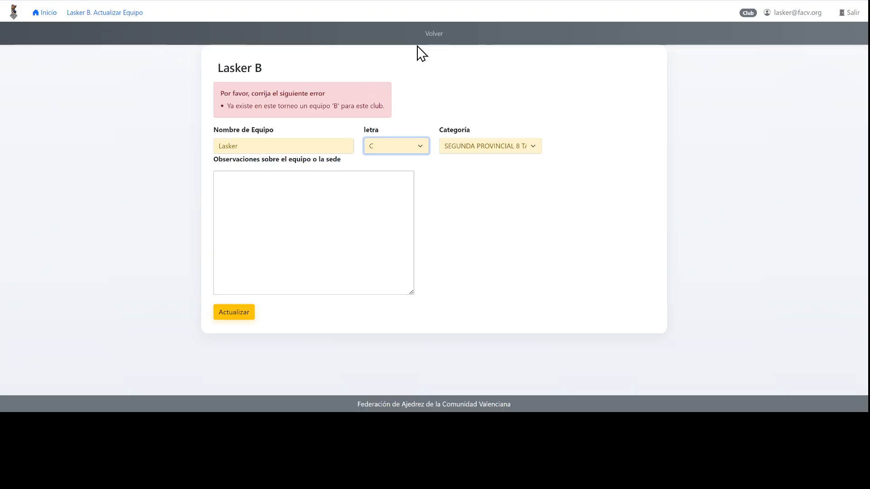
click(434, 34)
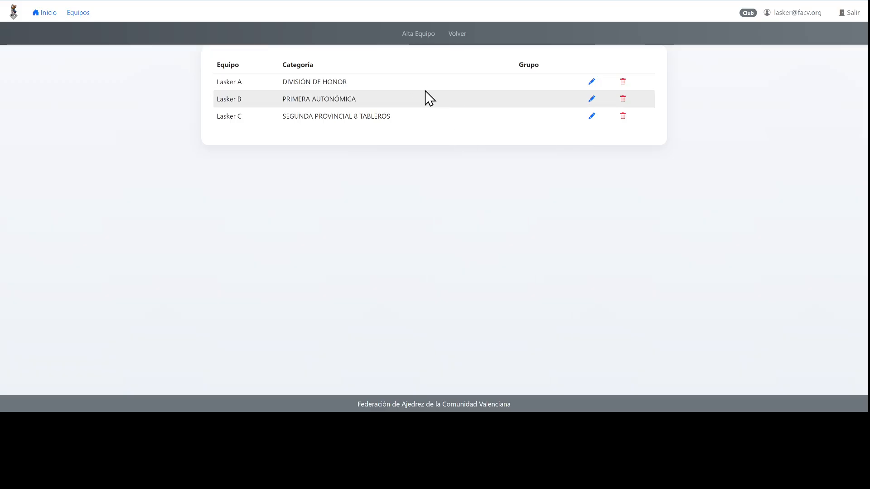
- Return to the main club menu and open the Licencias player list
click(460, 39)
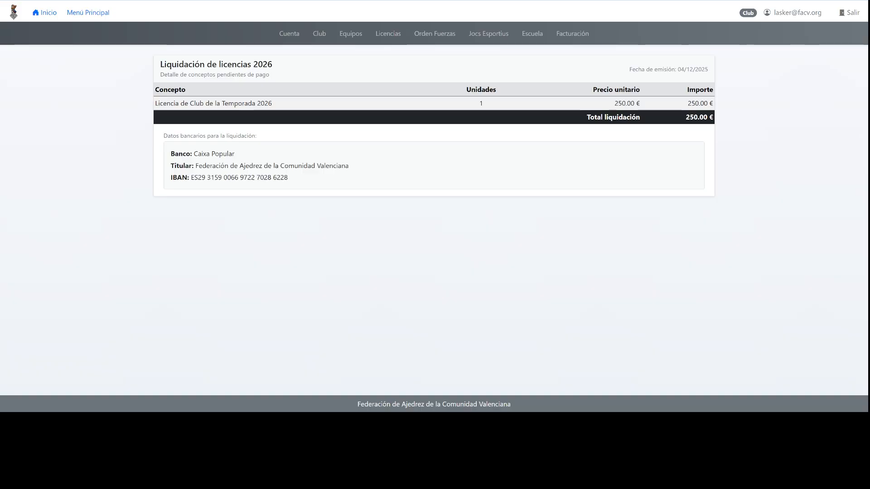
click(388, 33)
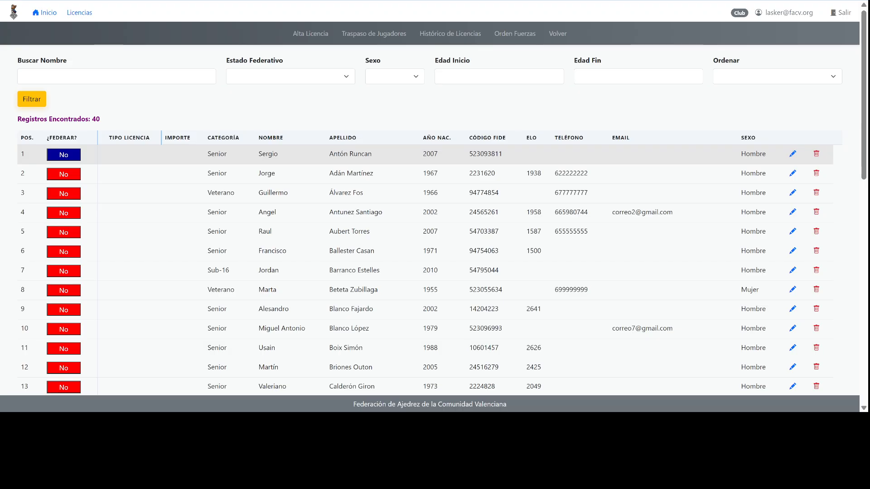
- Federate the players in rows 1, 2, 3, 5, 6, 8 and 11
click(65, 157)
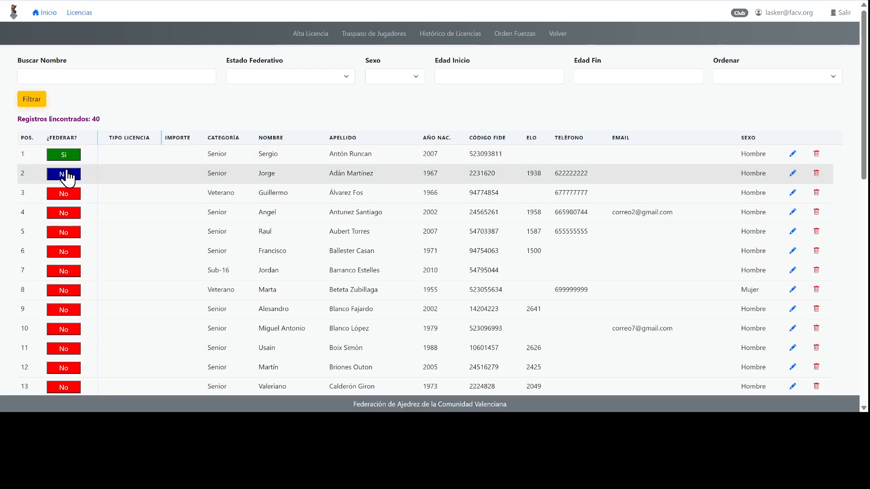
click(66, 175)
click(65, 200)
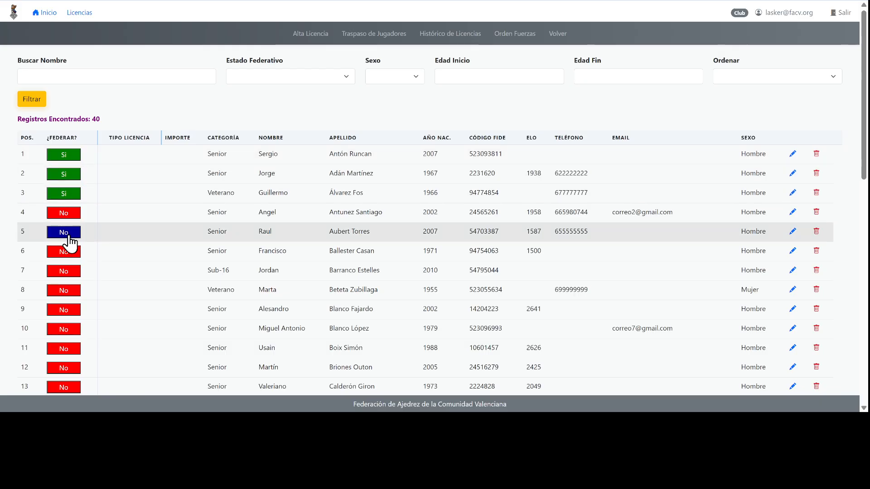
click(66, 234)
click(68, 253)
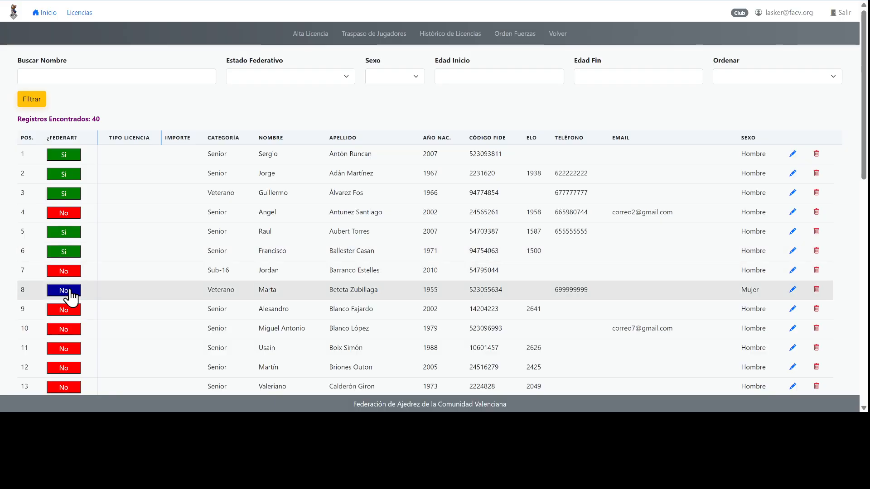
click(69, 292)
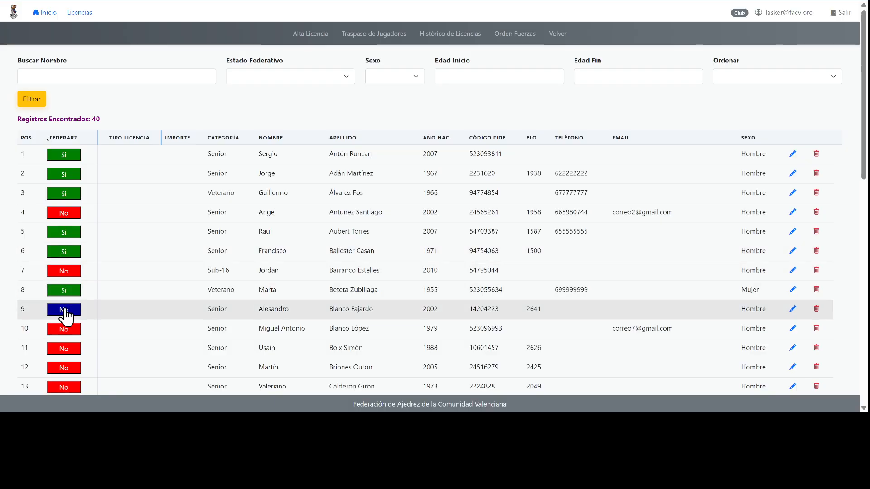
click(72, 349)
- Federate the players in rows 12, 14, 15, 16, 18, 19 and 21
scroll(72, 350, down, 5)
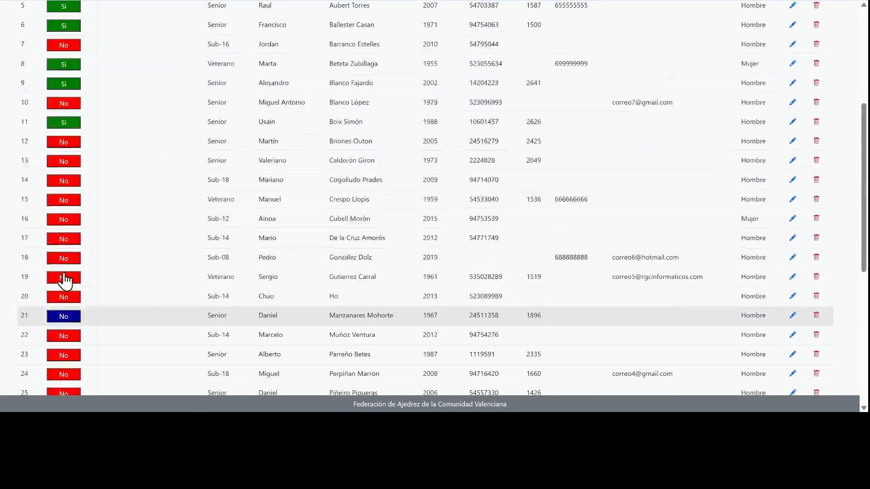
click(69, 142)
click(60, 181)
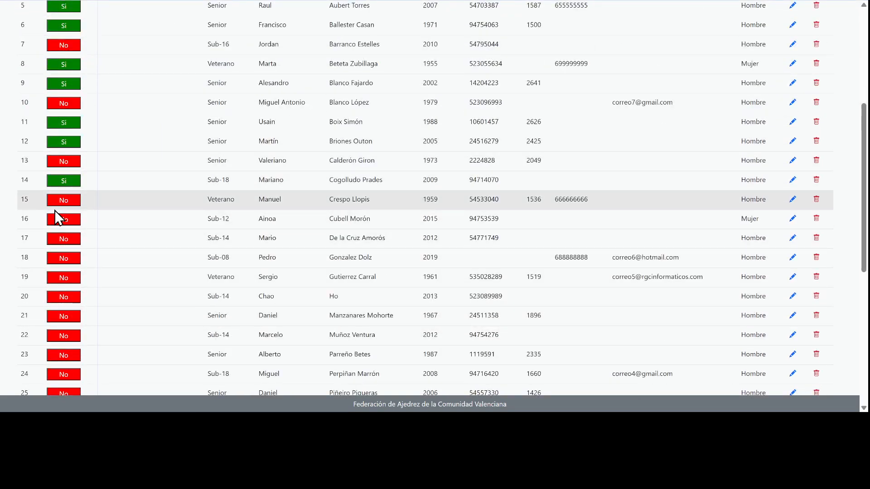
click(62, 205)
click(61, 219)
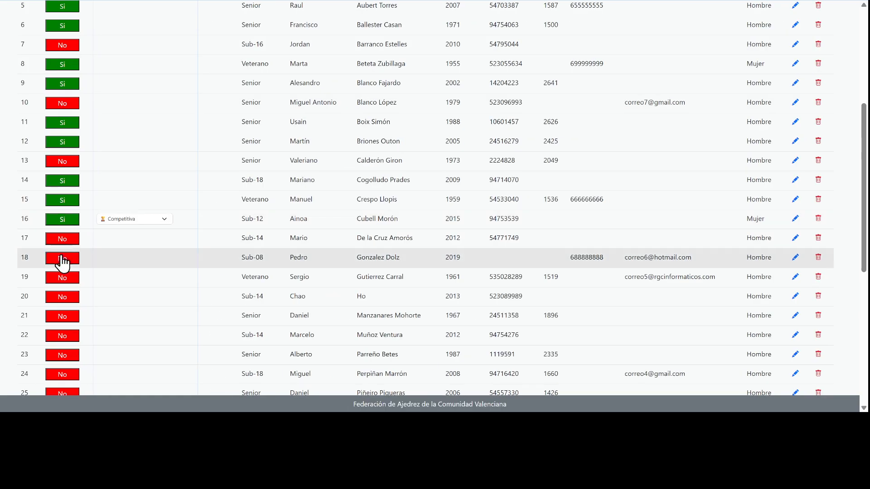
click(60, 259)
click(68, 279)
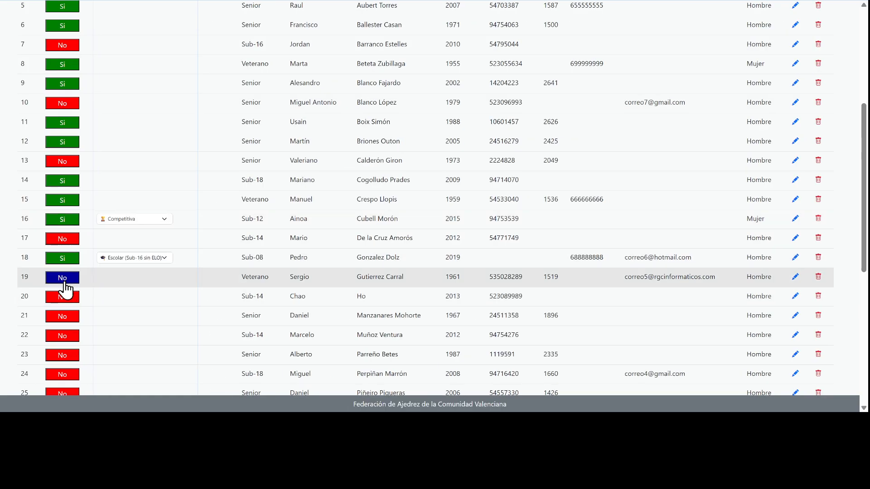
click(67, 316)
- Switch rows 23 and 24 from No to Sí
scroll(68, 325, down, 4)
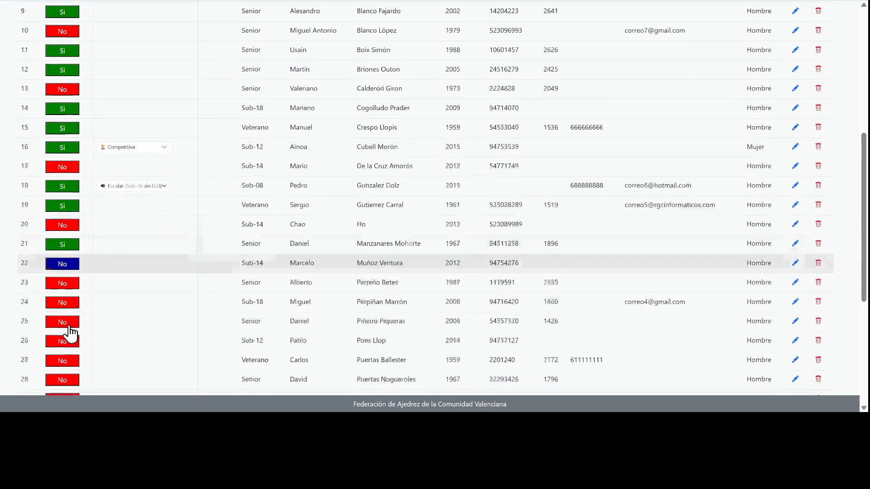
click(67, 187)
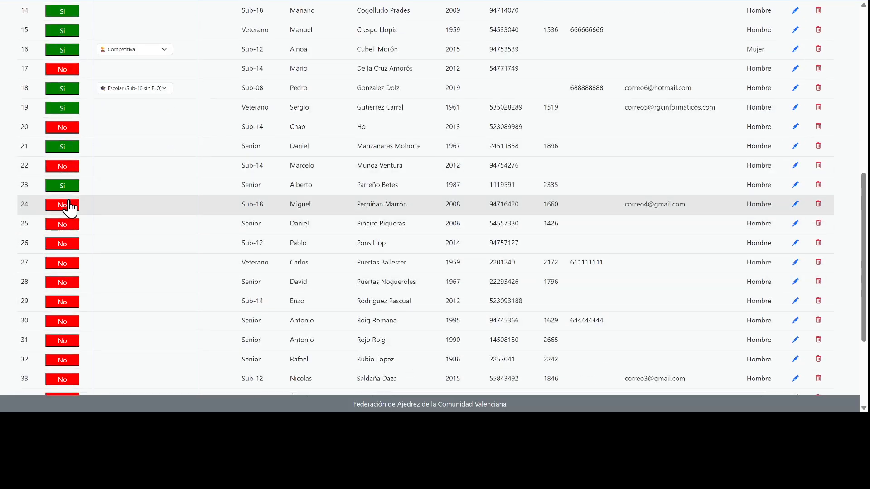
click(67, 206)
click(67, 225)
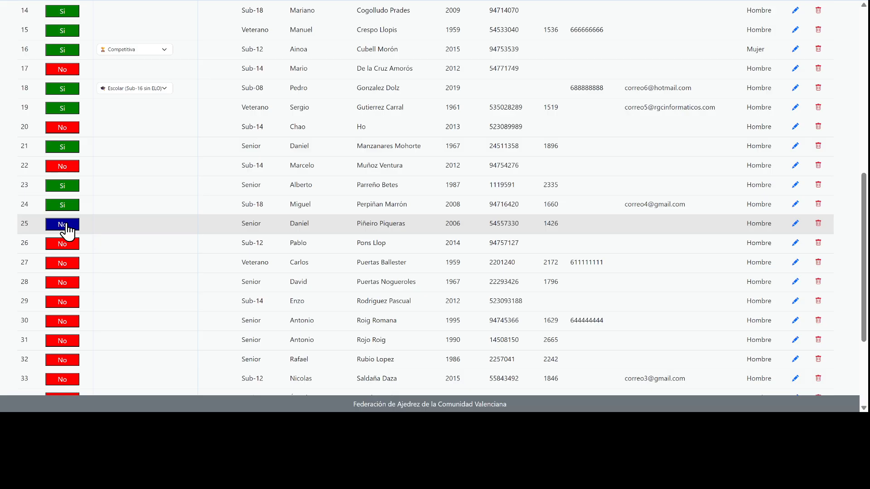
- Toggle row 16's federation off and back on so it stays federated
scroll(73, 95, up, 1)
scroll(72, 97, up, 6)
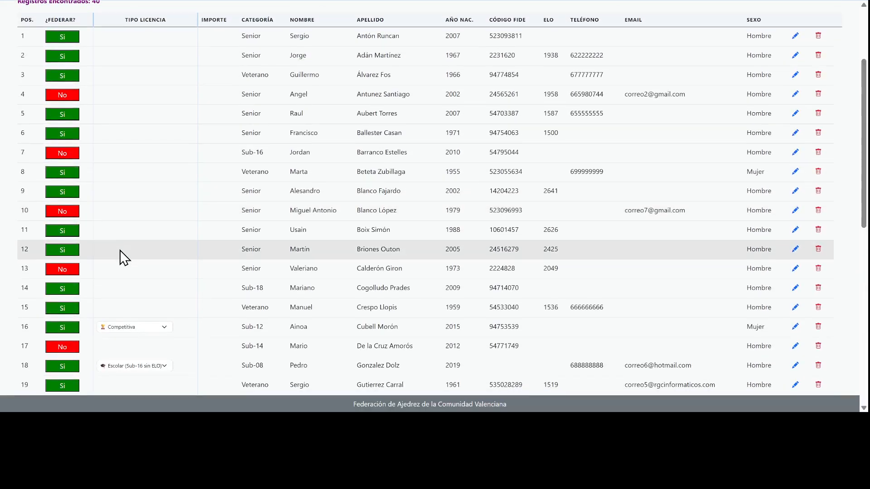
scroll(91, 263, down, 1)
click(53, 278)
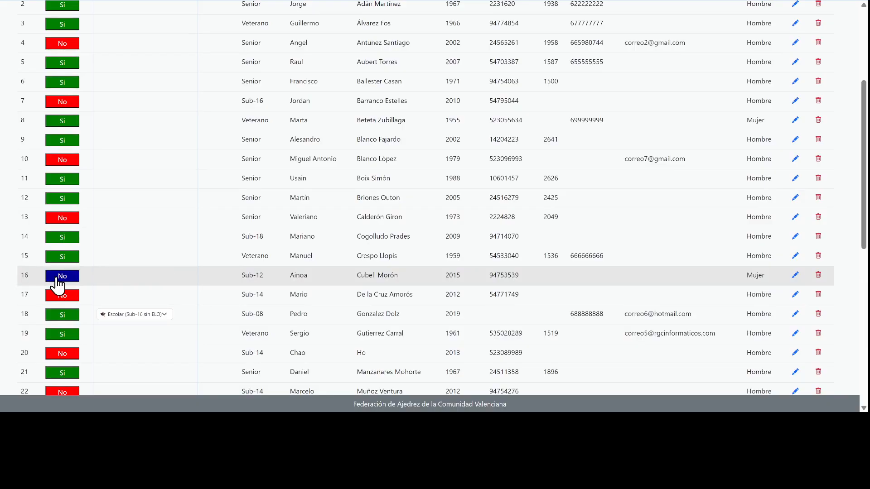
click(54, 278)
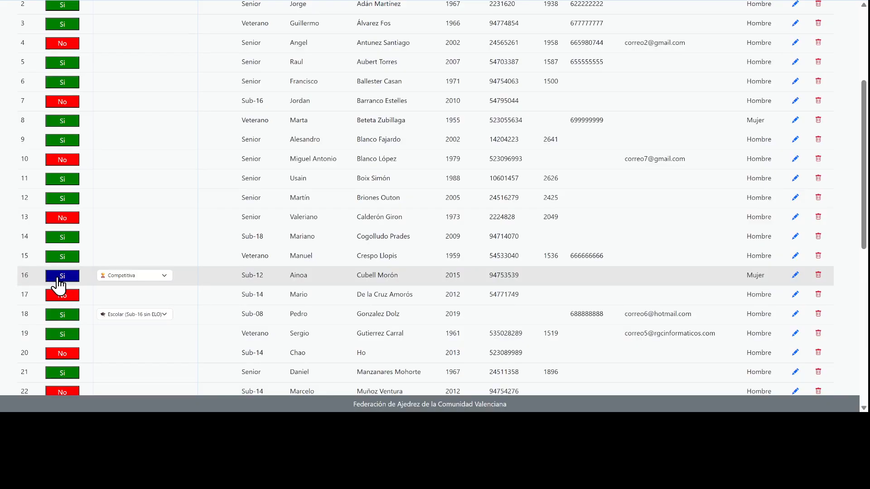
click(116, 279)
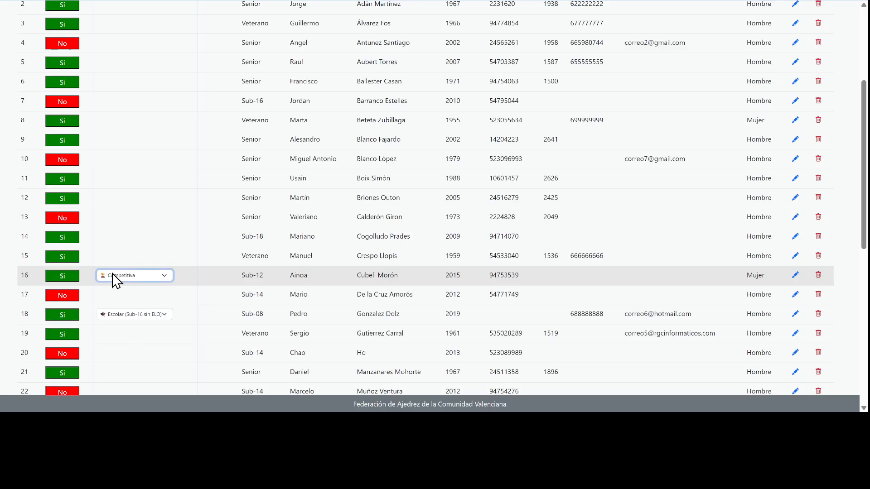
click(123, 308)
- Set row 16's licence type back to Competitiva and check row 18's licence type
click(132, 295)
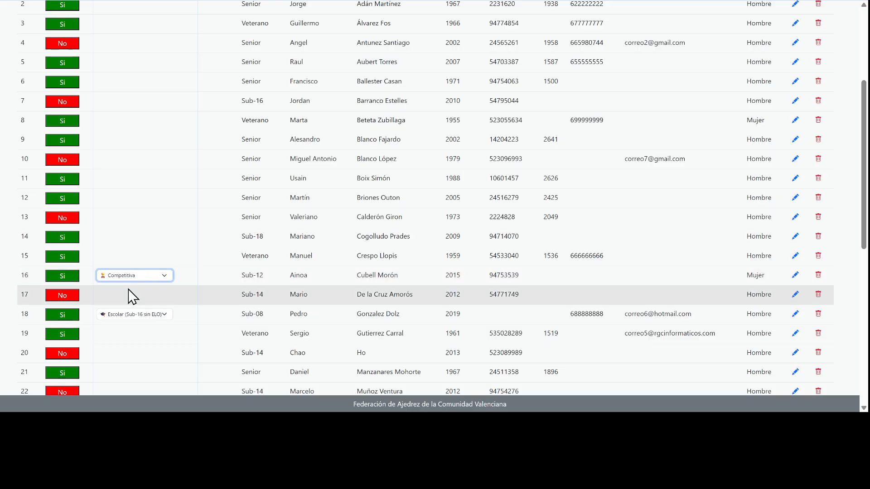
click(134, 317)
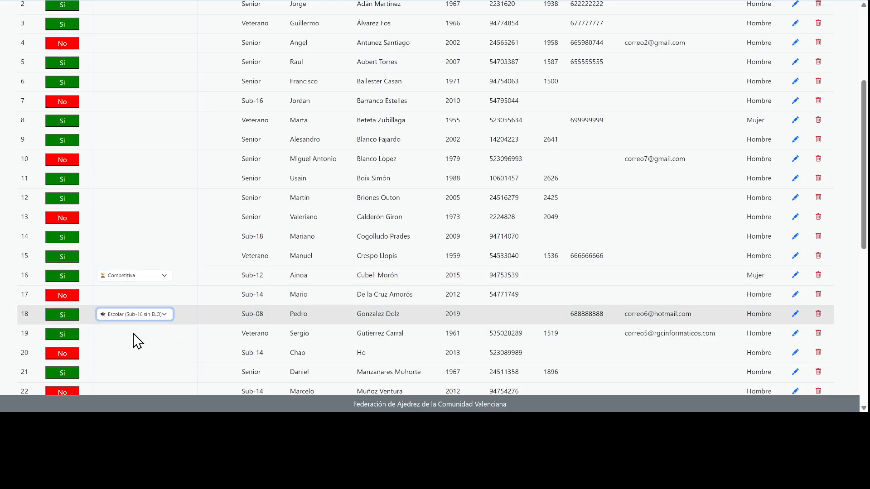
scroll(136, 349, down, 3)
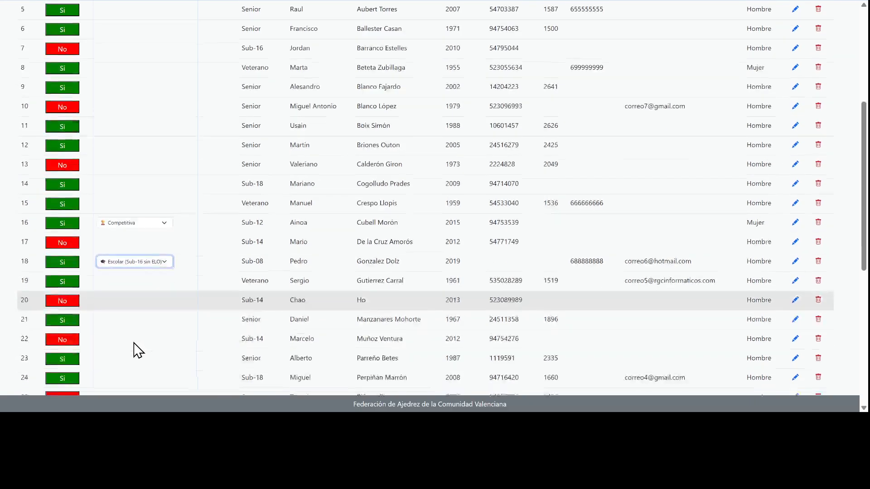
scroll(83, 312, down, 4)
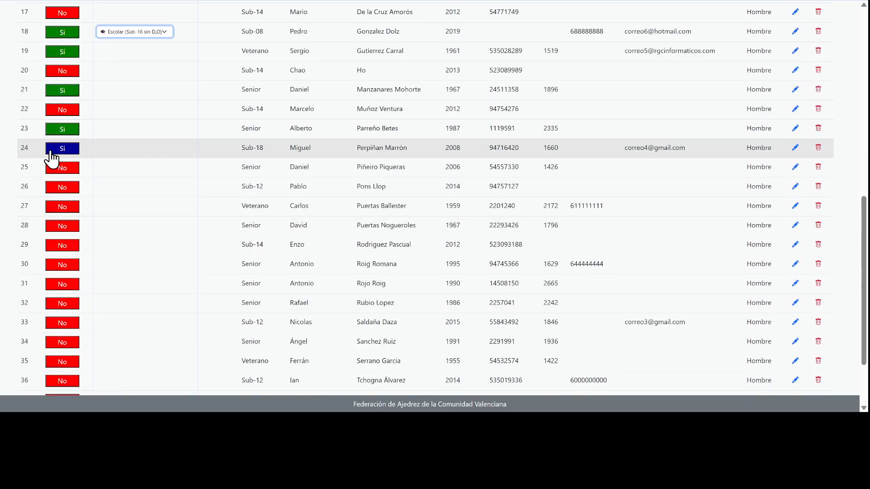
- Federate rows 25 and 26, giving row 26 the Competitiva licence type
click(58, 169)
click(62, 188)
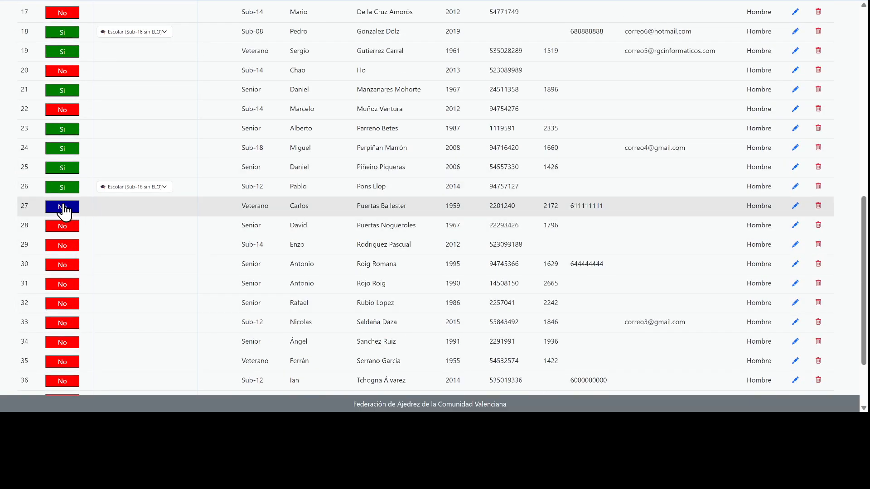
click(131, 189)
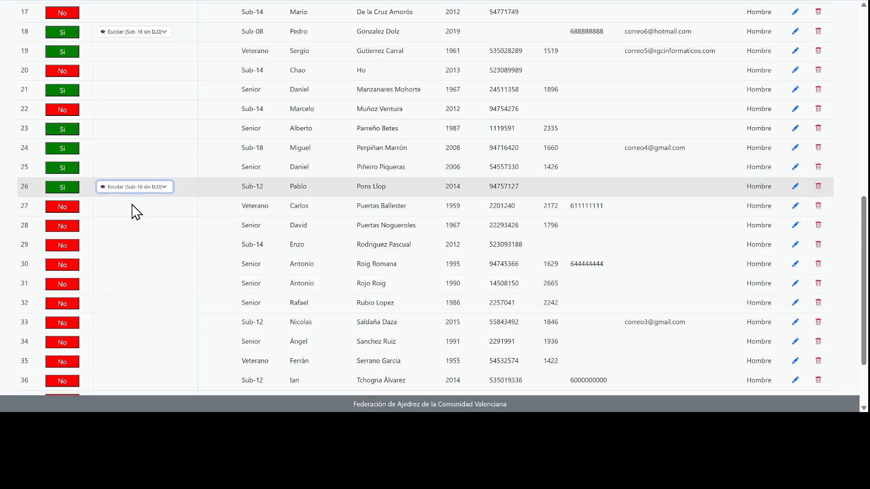
click(135, 209)
- Federate rows 27 through 36, with row 36 set to Escolar (Sub-16 sin ELO)
click(64, 207)
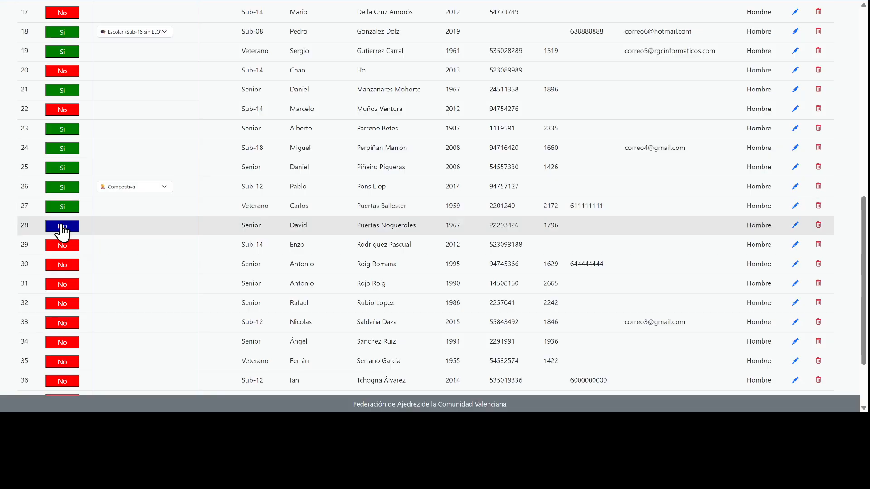
click(61, 227)
click(63, 245)
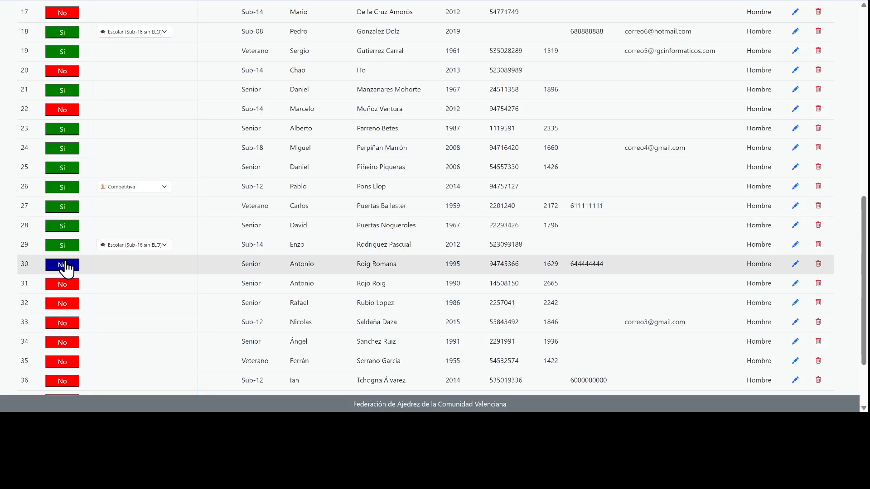
click(63, 265)
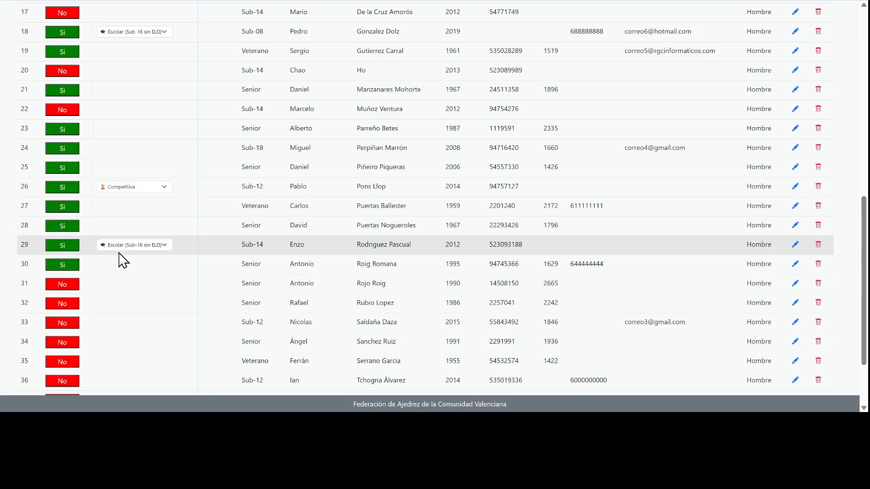
click(64, 288)
click(65, 301)
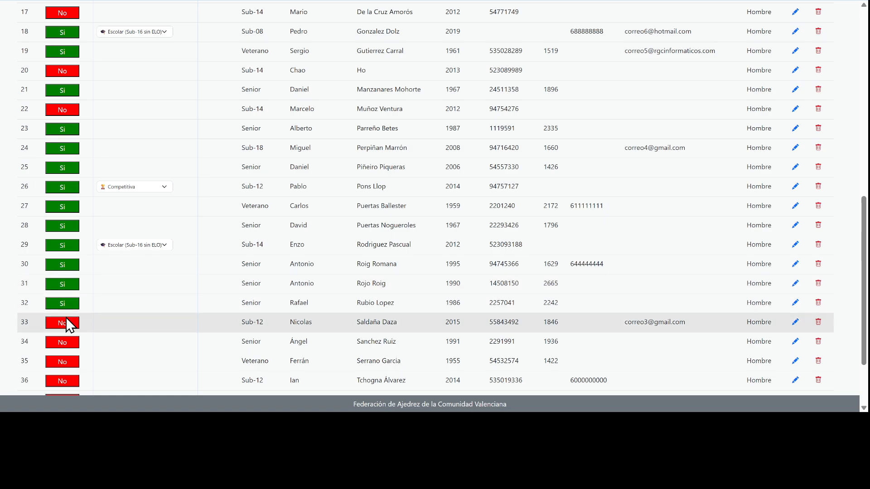
click(65, 323)
click(66, 342)
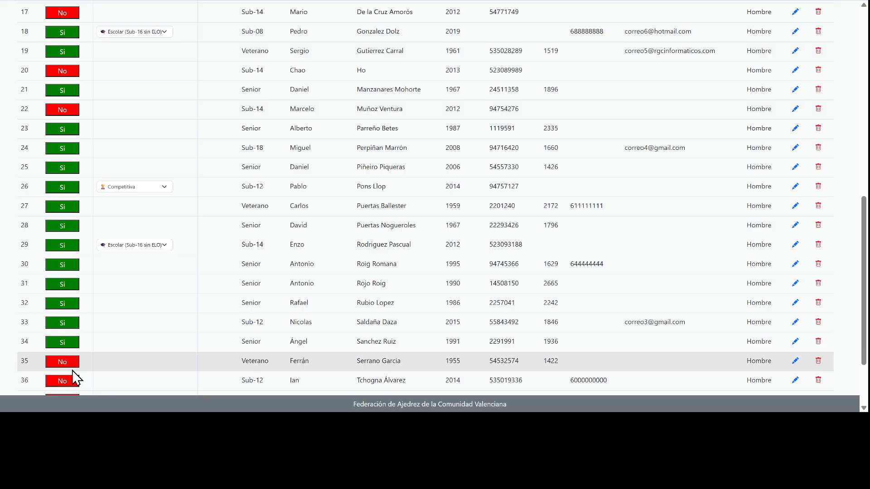
click(72, 367)
click(68, 381)
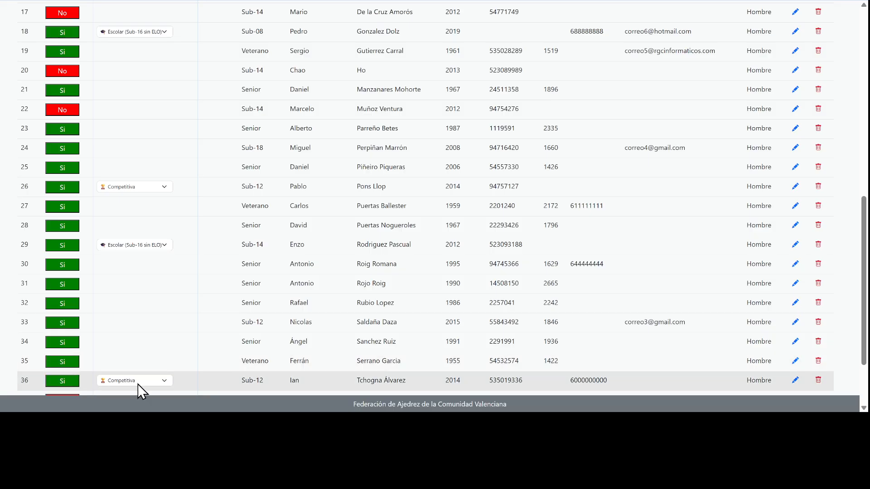
scroll(136, 388, down, 2)
click(116, 294)
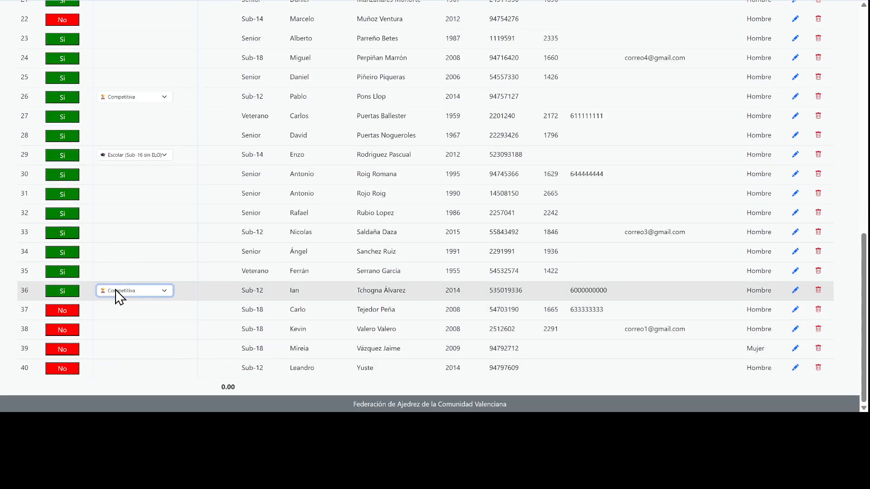
click(121, 319)
- Federate rows 37, 39 and 40, leaving row 38 set to No
click(60, 312)
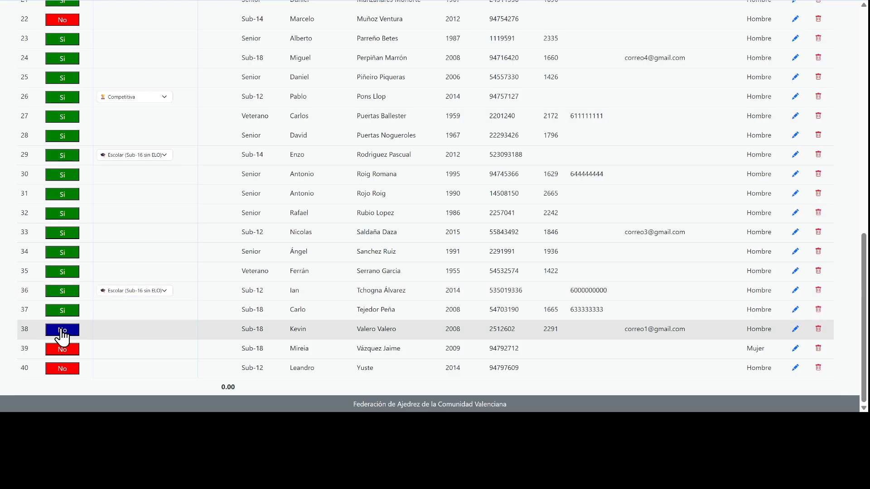
click(61, 331)
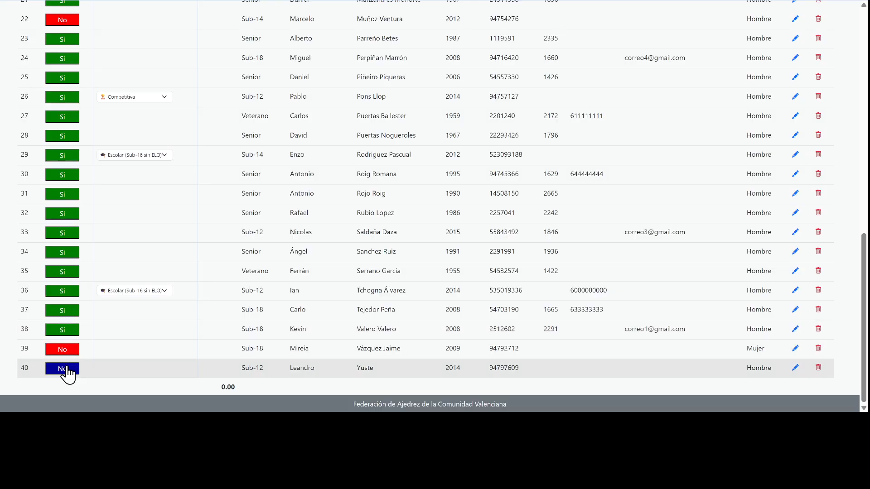
click(67, 368)
click(64, 350)
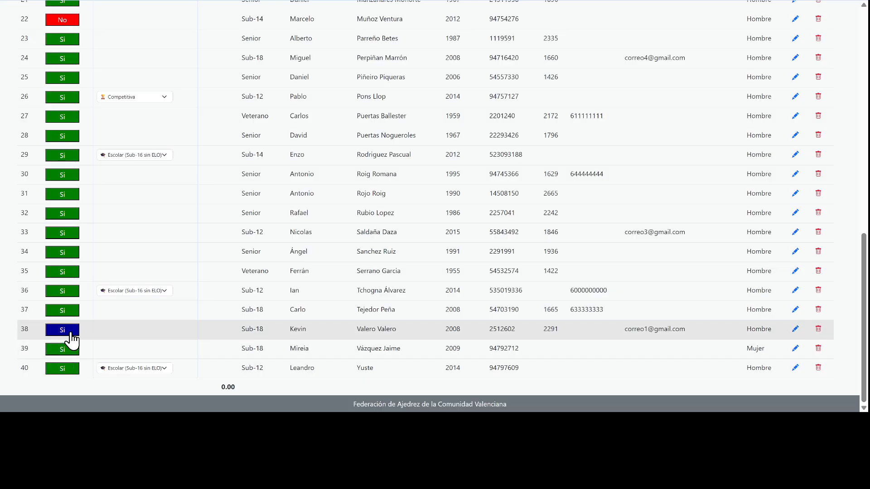
click(71, 334)
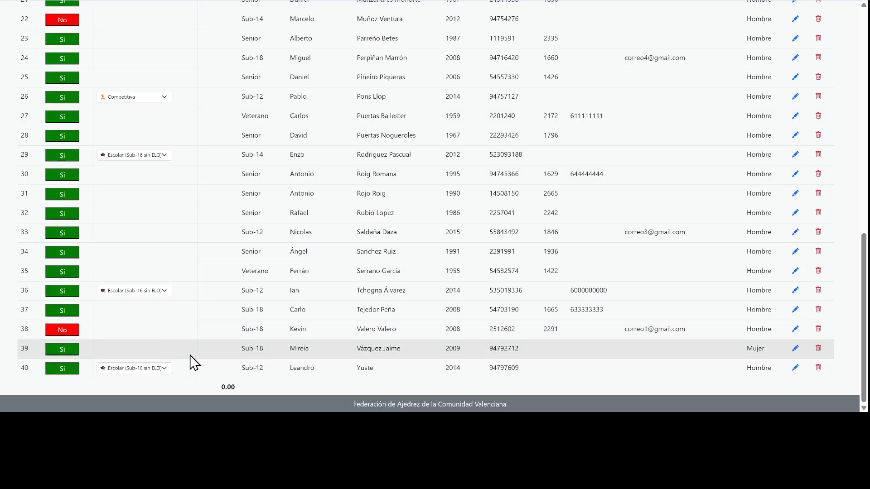
scroll(305, 312, up, 12)
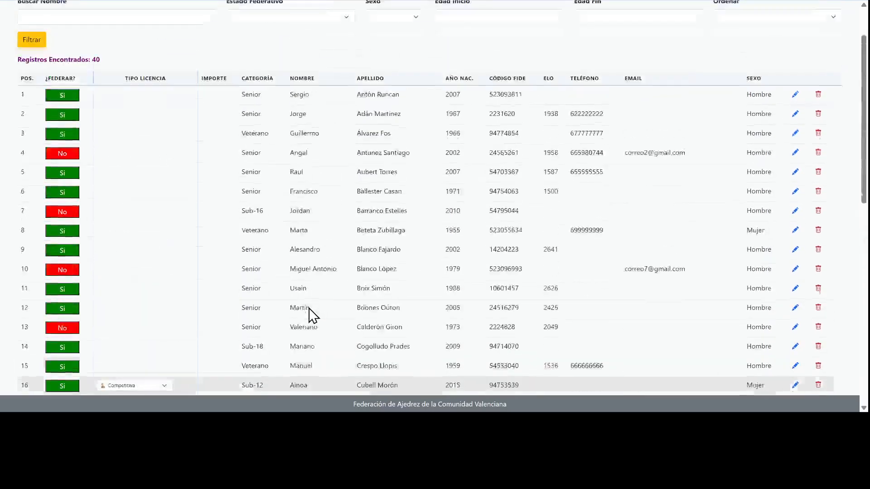
scroll(313, 313, up, 1)
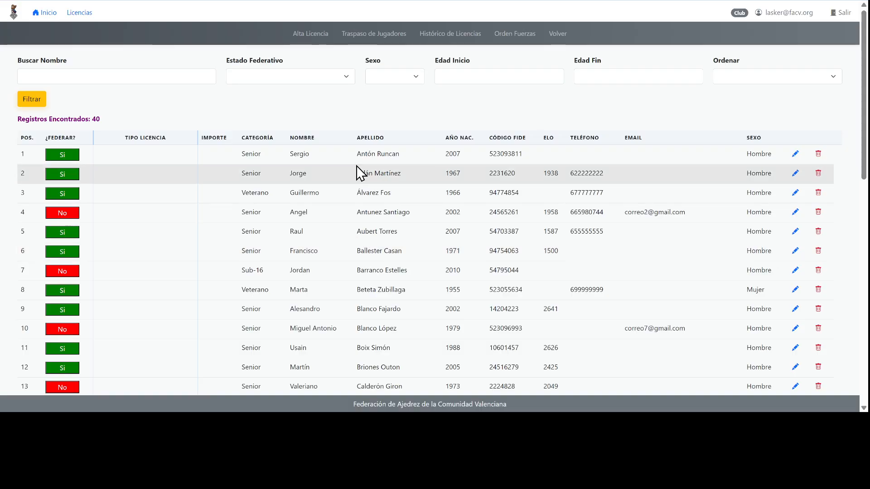
- Open the new licence form, enter 0 as Código FIDE, then return to the licences list
click(310, 38)
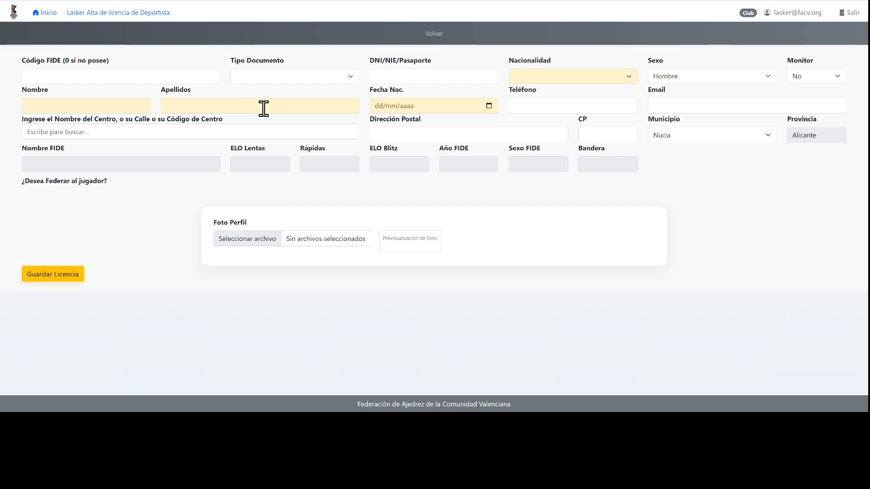
click(110, 78)
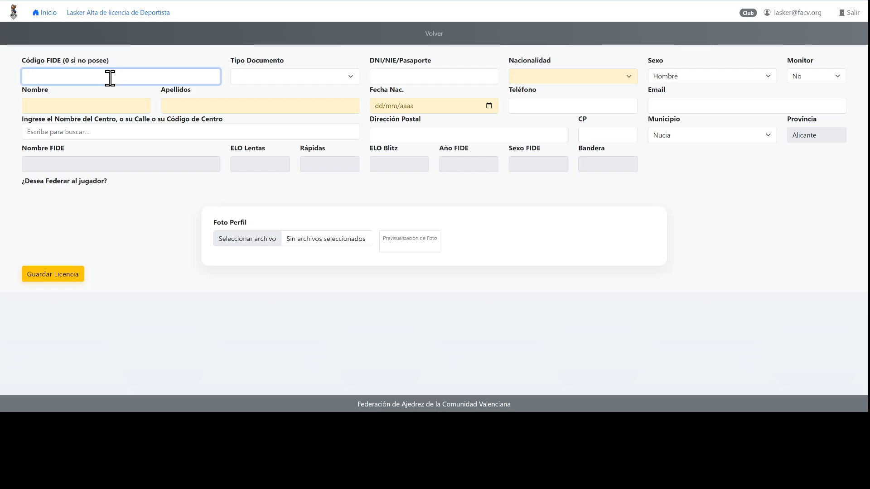
text(0)
click(428, 33)
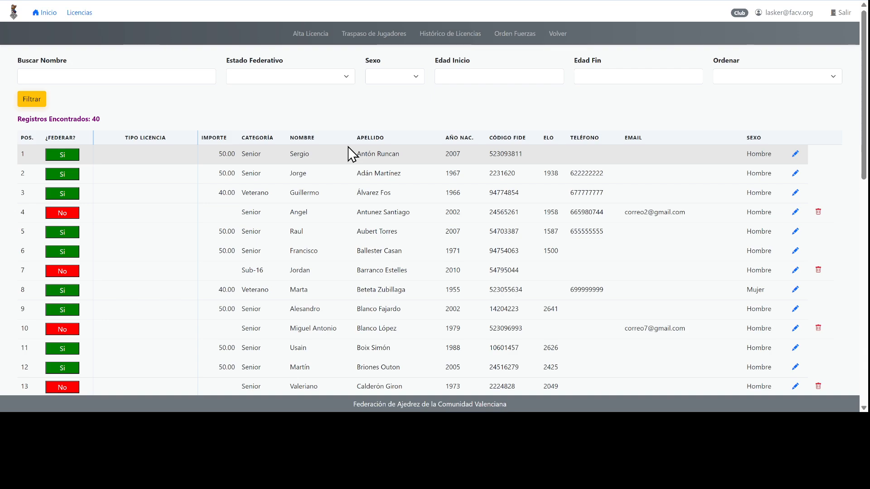
- Open the club's order of strength, which ranks players by ELO
click(520, 36)
scroll(492, 122, down, 7)
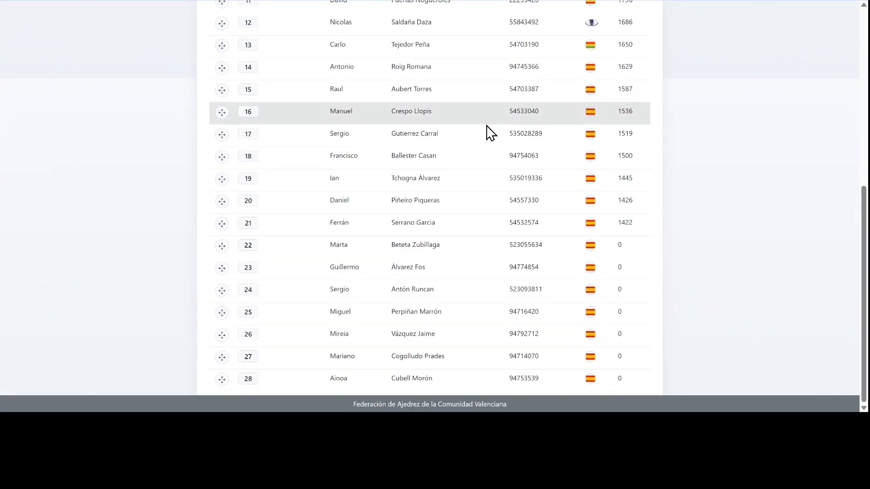
scroll(460, 131, up, 5)
scroll(460, 131, up, 2)
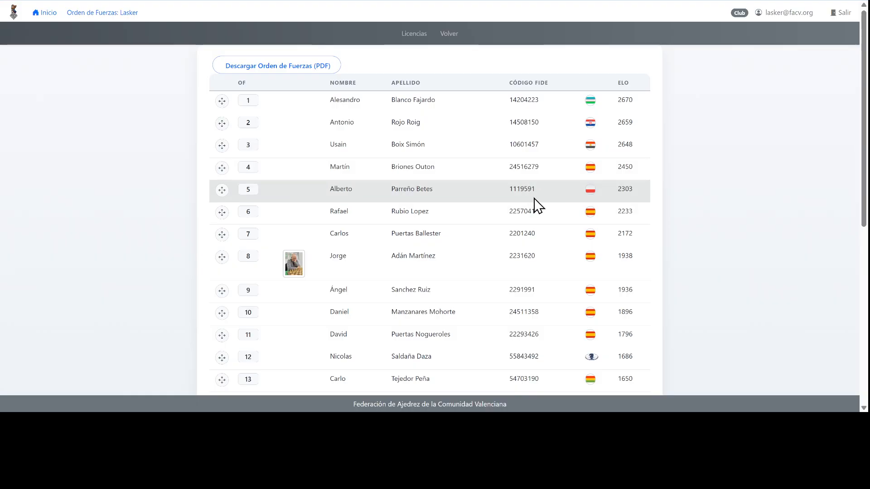
scroll(539, 204, down, 1)
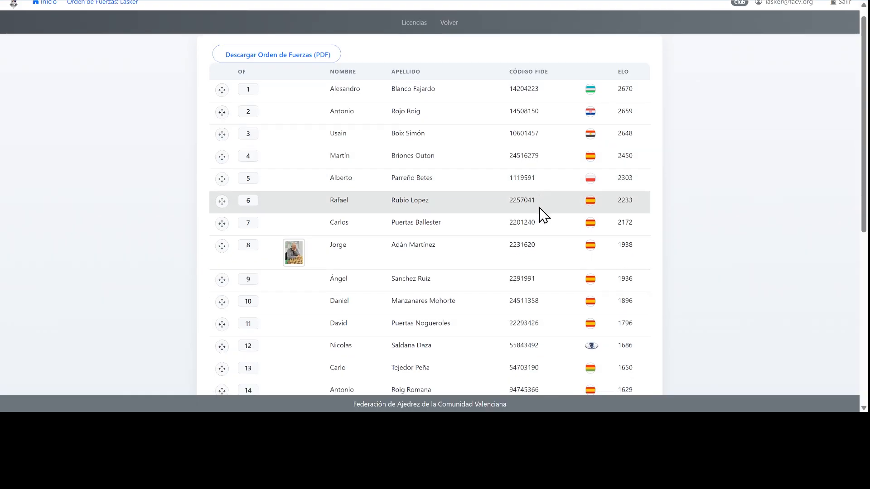
scroll(540, 208, down, 7)
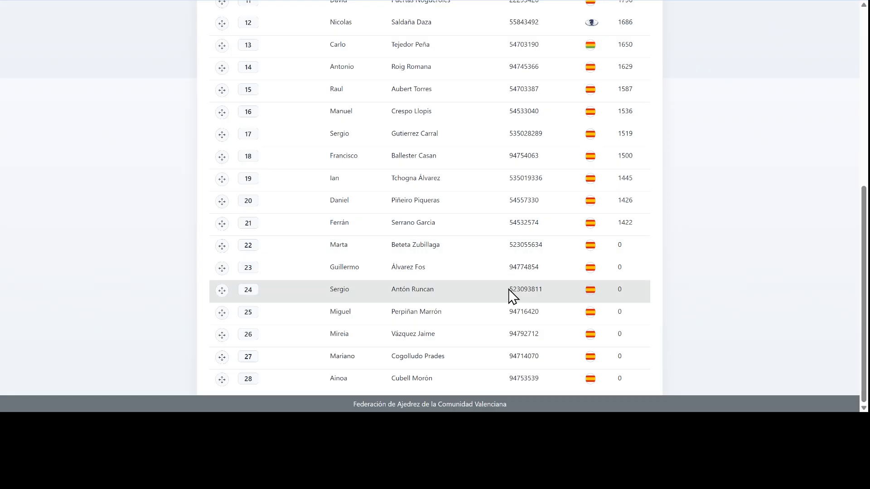
scroll(503, 308, up, 1)
scroll(502, 311, down, 1)
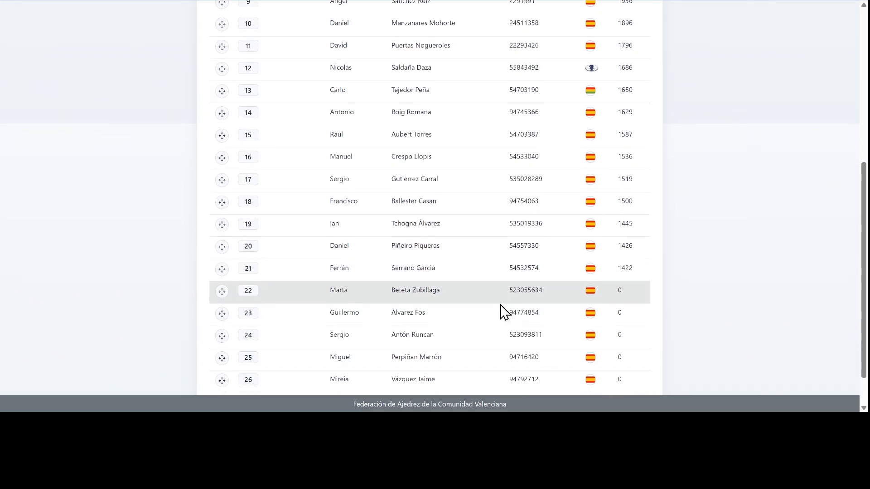
scroll(502, 312, up, 6)
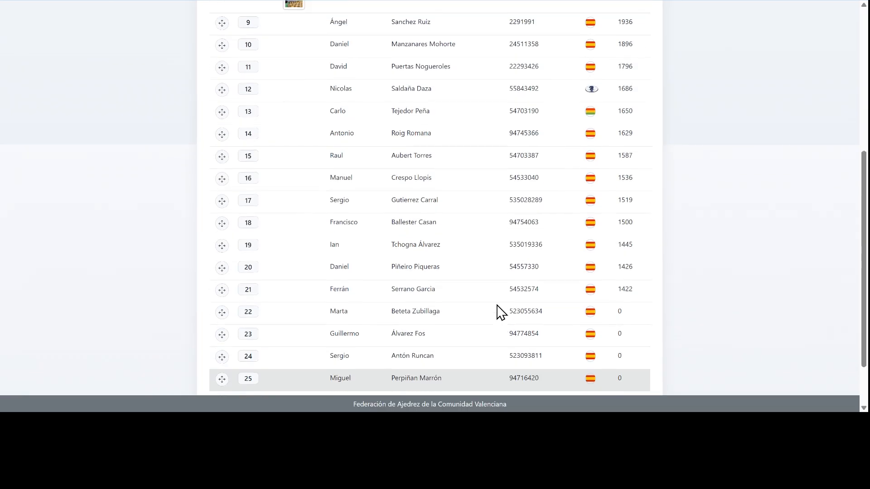
scroll(496, 305, up, 1)
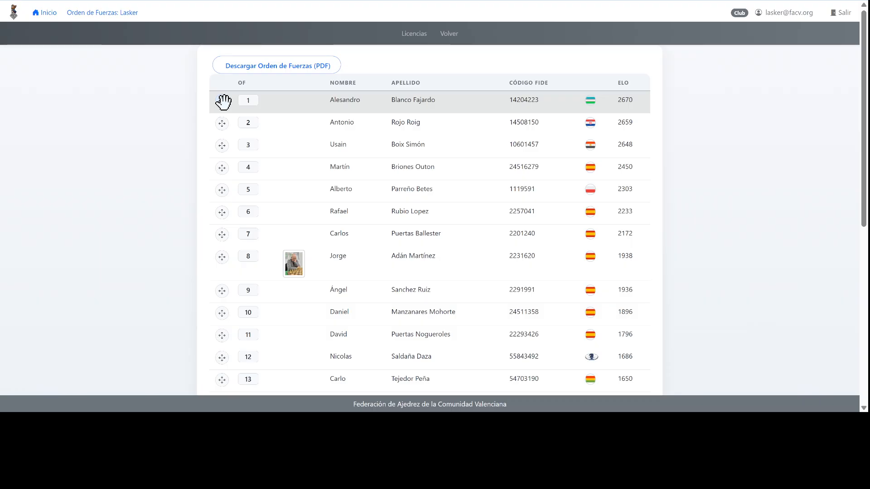
- Drag the 2670-rated player's row to position 2, just below the 2659-rated player
drag(222, 100, 225, 141)
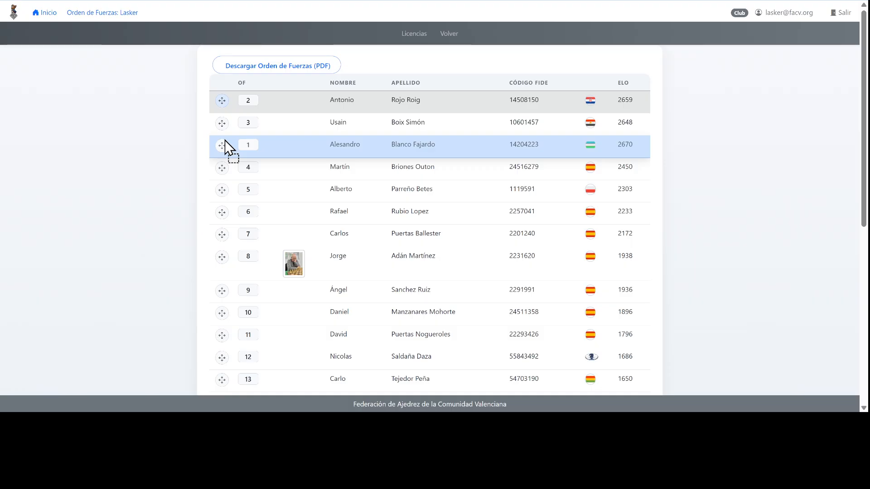
drag(226, 144, 226, 144)
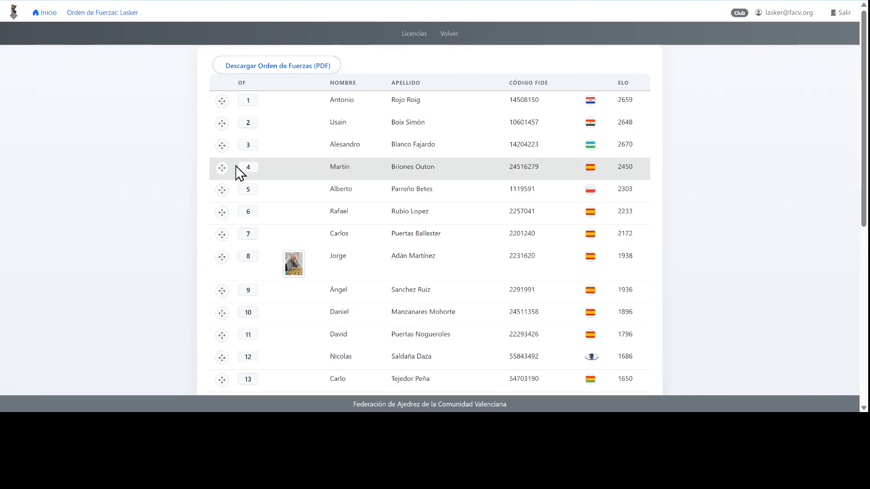
drag(222, 143, 222, 168)
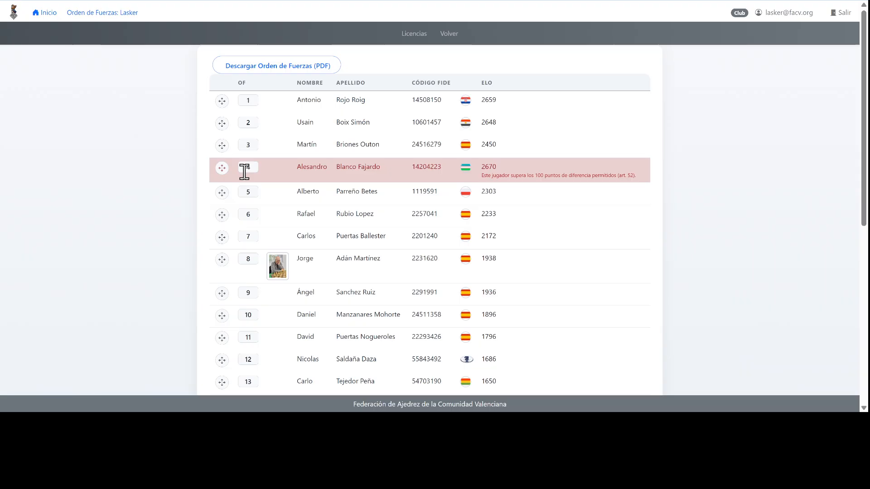
drag(223, 167, 225, 122)
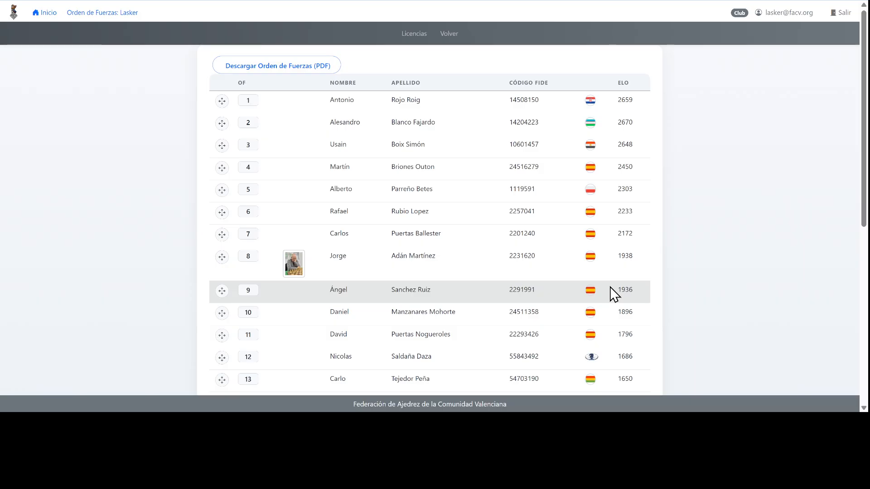
- Change the bottom unrated player's order number from 28 to 22
scroll(611, 293, down, 7)
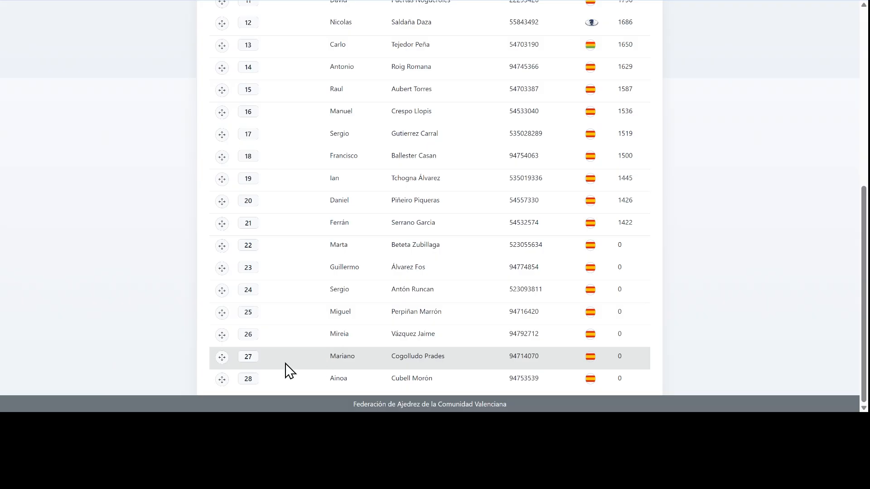
click(253, 379)
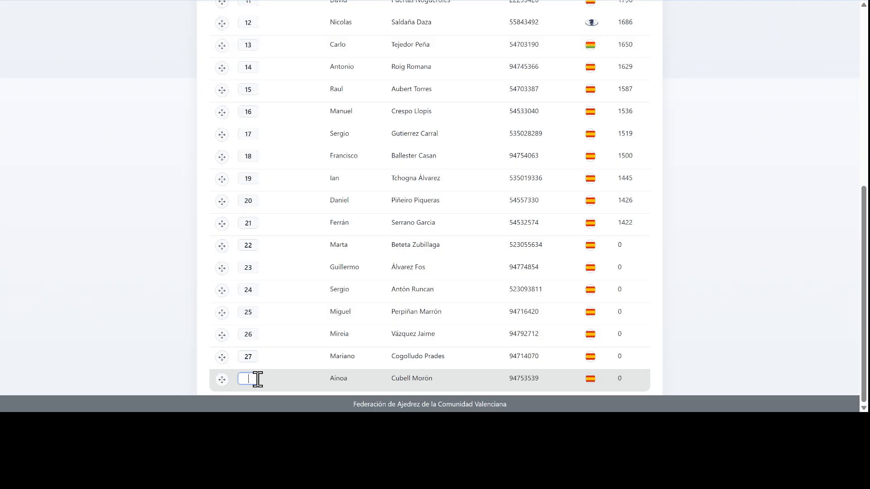
text(22)
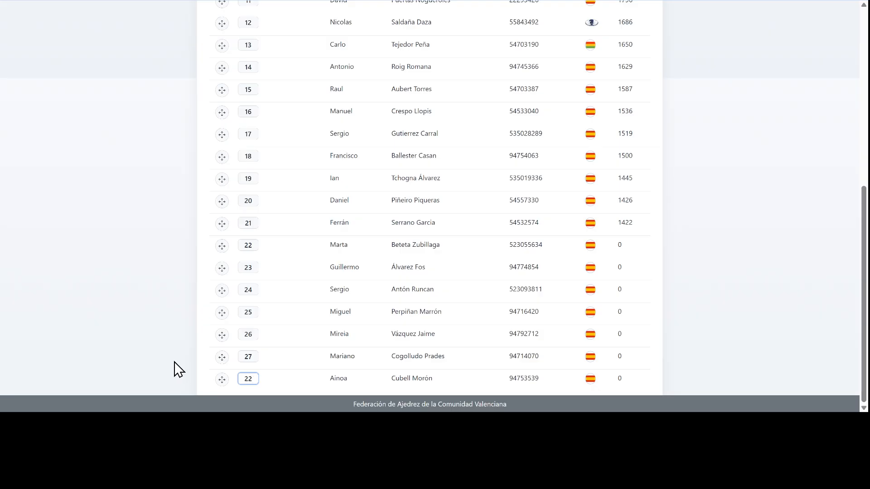
key(Return)
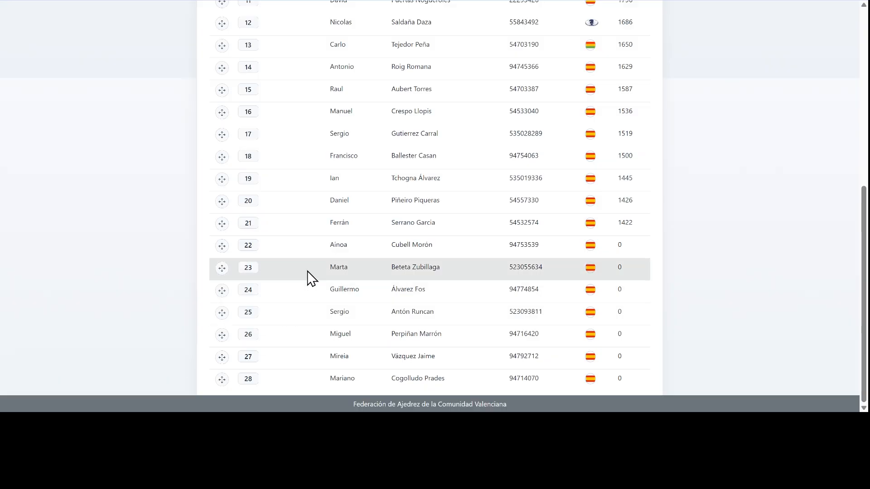
- Change the unrated player's order number from 22 to 7 and re-sort the list
scroll(293, 281, up, 5)
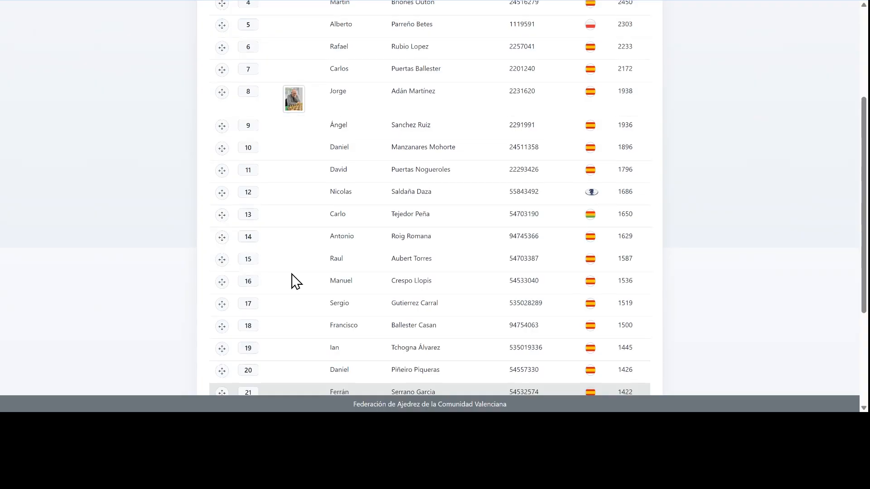
scroll(293, 275, up, 3)
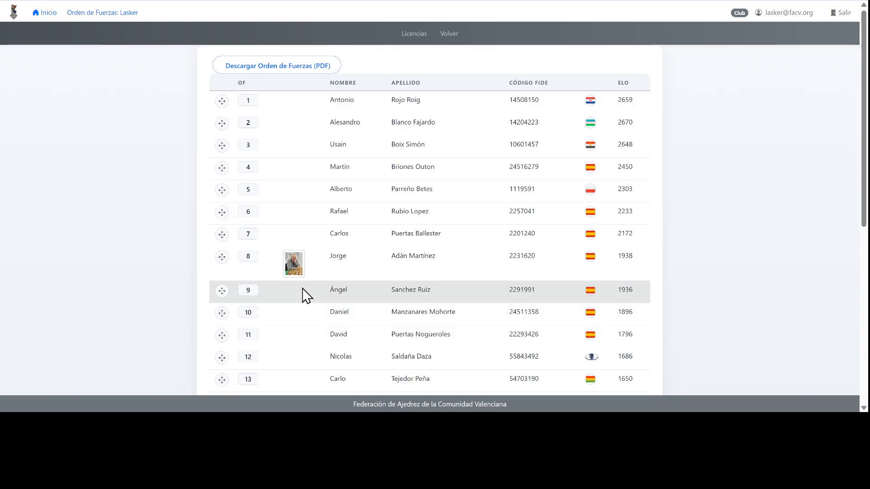
scroll(314, 296, down, 1)
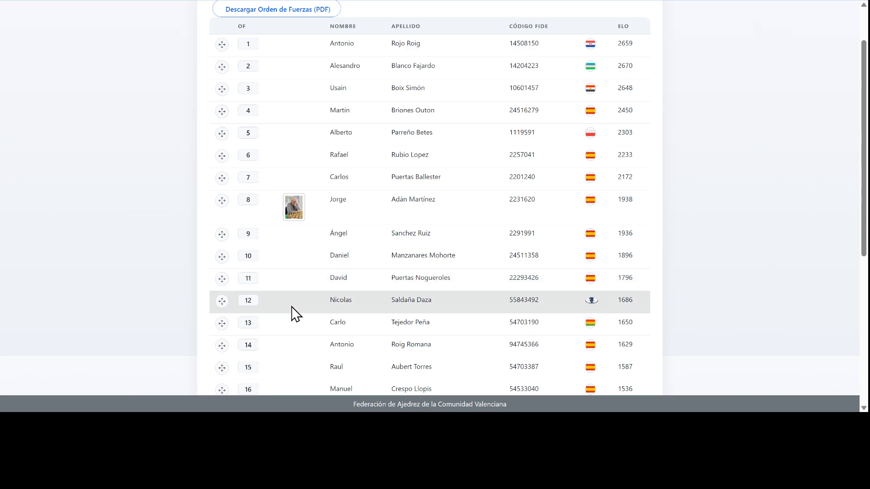
scroll(291, 314, down, 1)
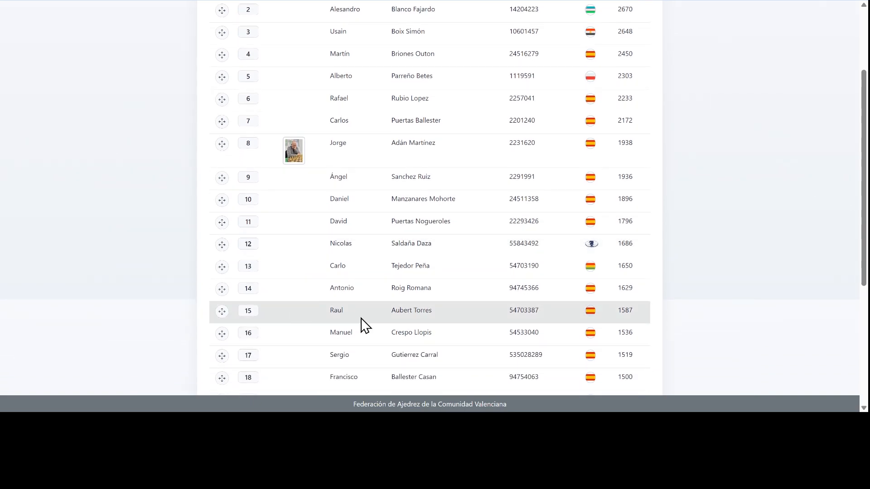
scroll(242, 311, down, 1)
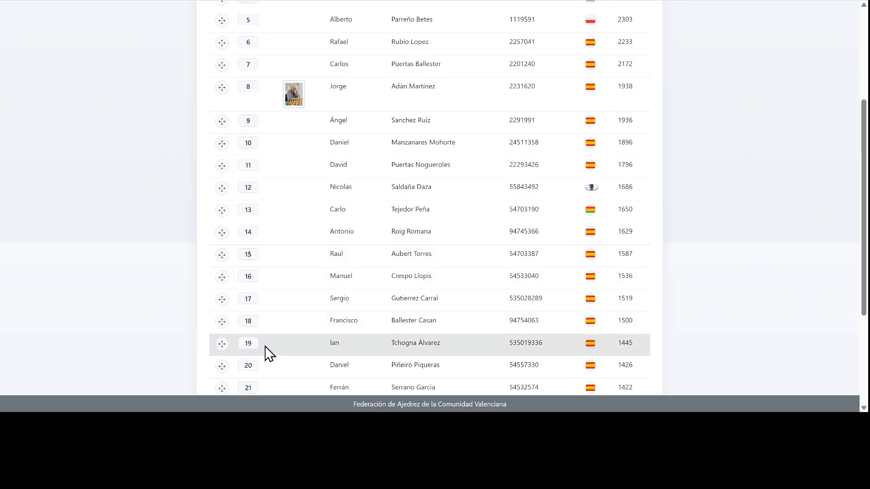
scroll(272, 349, down, 1)
scroll(289, 347, down, 1)
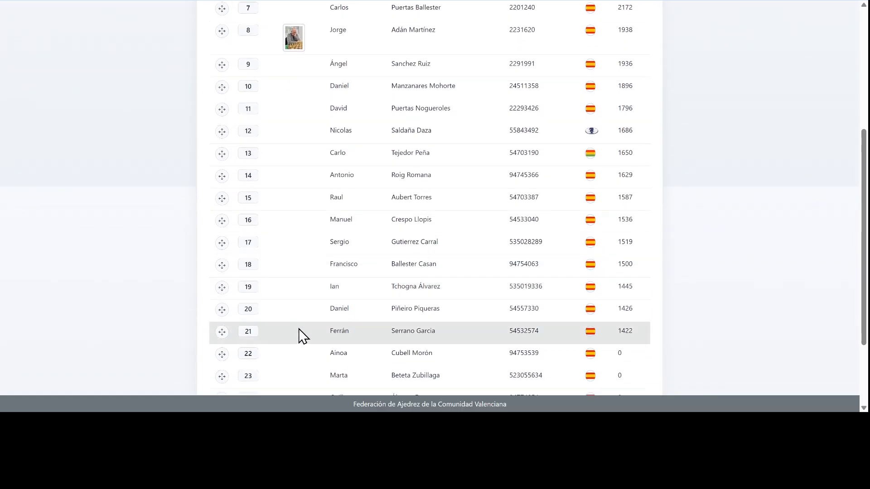
click(250, 353)
drag(250, 353, 243, 355)
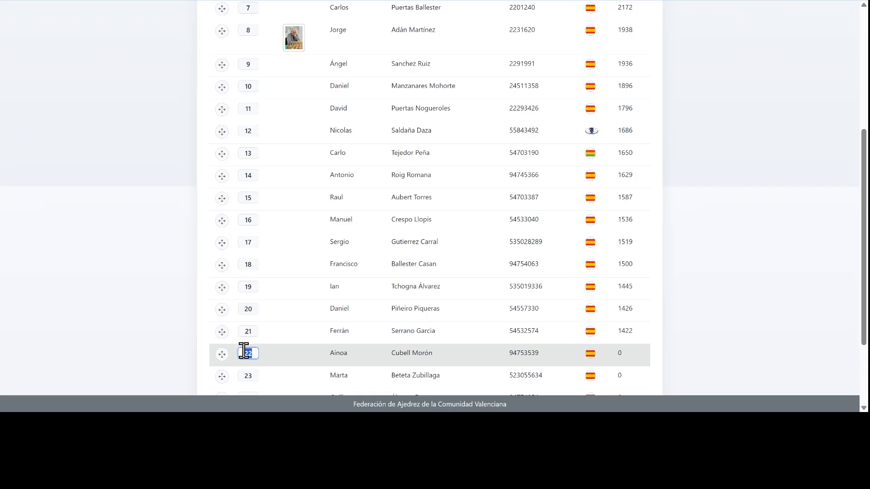
text(0)
double_click(245, 352)
key(BackSpace)
text(7)
click(182, 337)
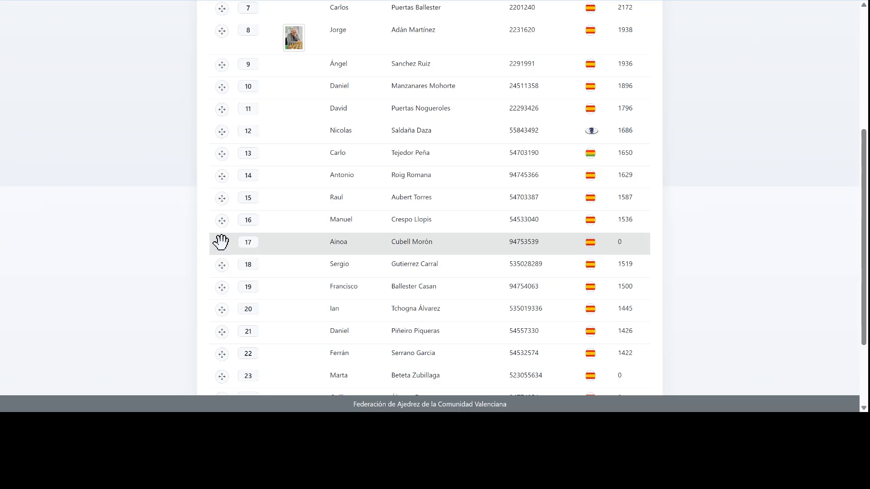
- Drag the unrated and 1426-rated players above position 16, then return to the licences list
drag(221, 243, 218, 219)
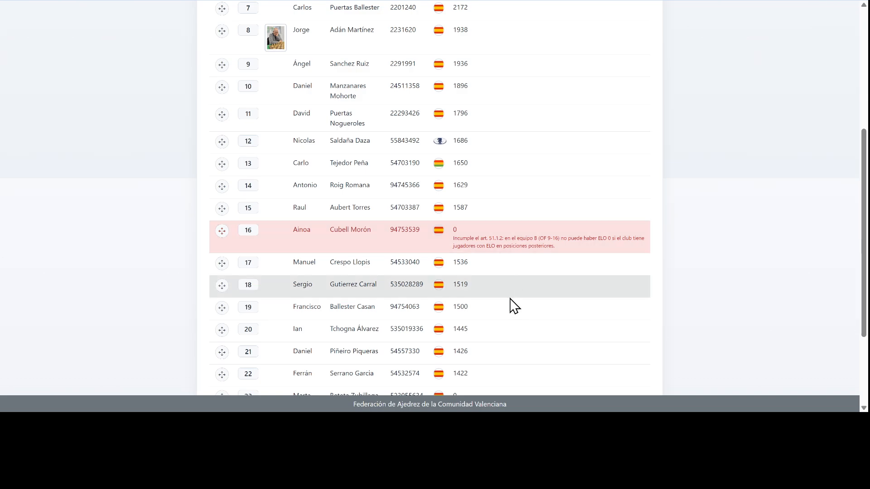
scroll(510, 339, down, 1)
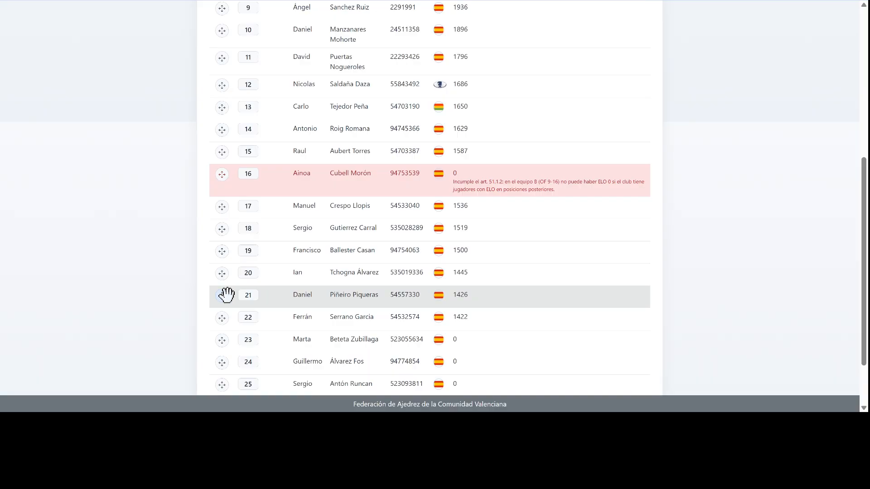
drag(225, 293, 222, 176)
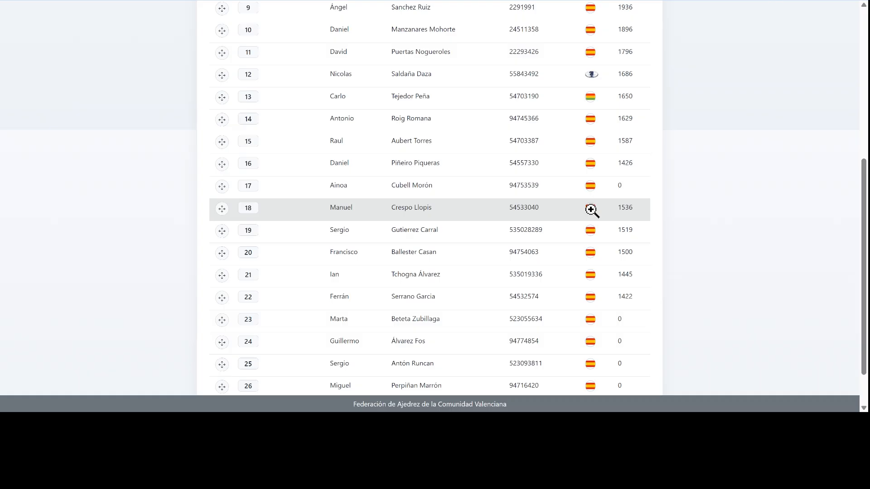
scroll(519, 229, up, 4)
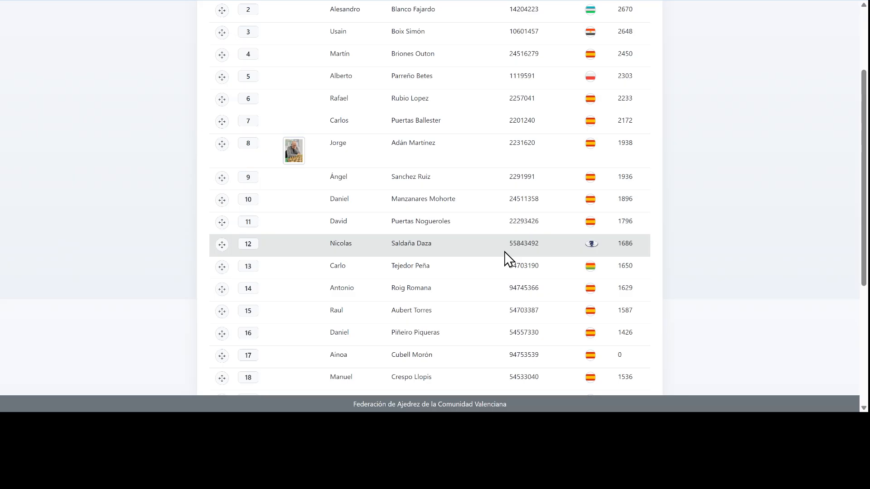
scroll(509, 258, up, 3)
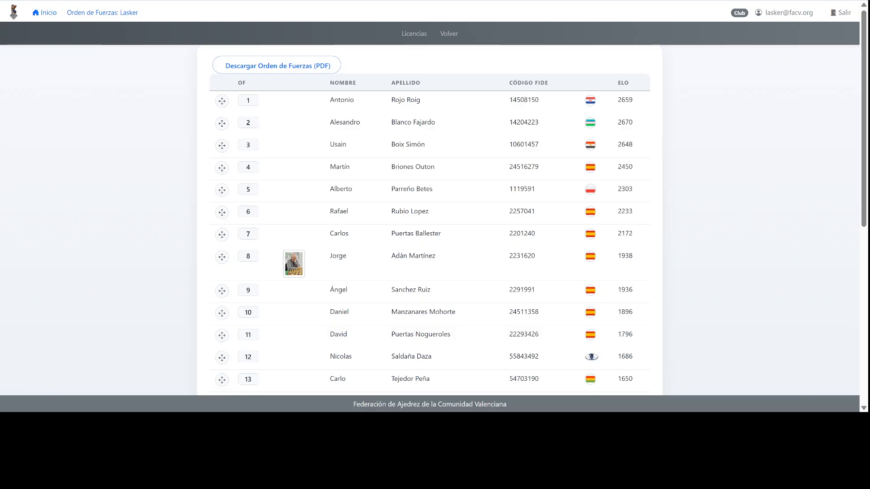
click(419, 37)
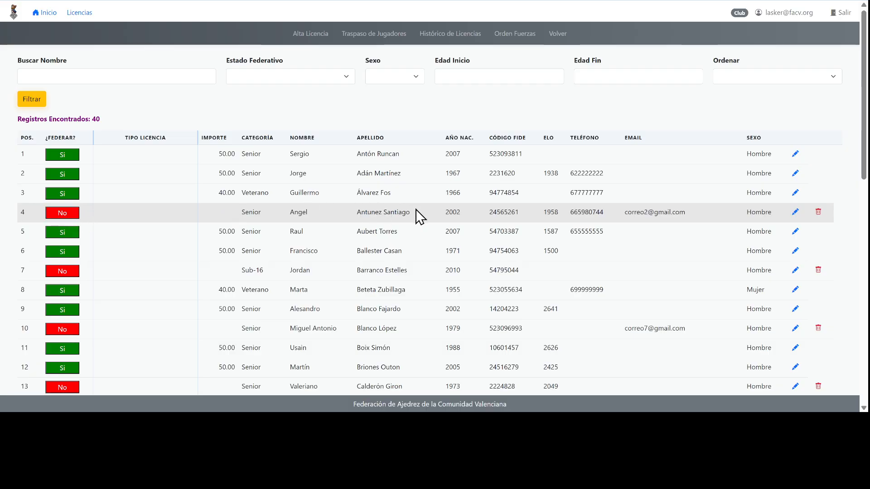
- Switch row 4's ¿Federar? from No to Sí, then open the order of strength
drag(413, 212, 275, 211)
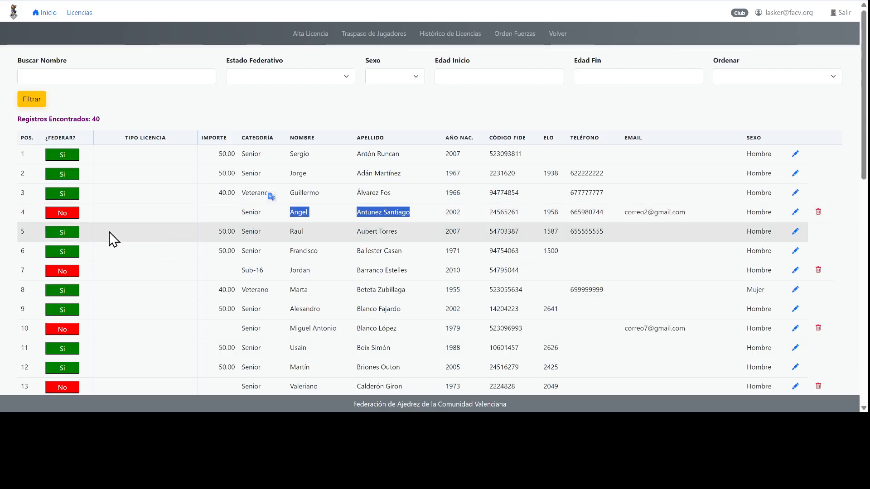
click(71, 214)
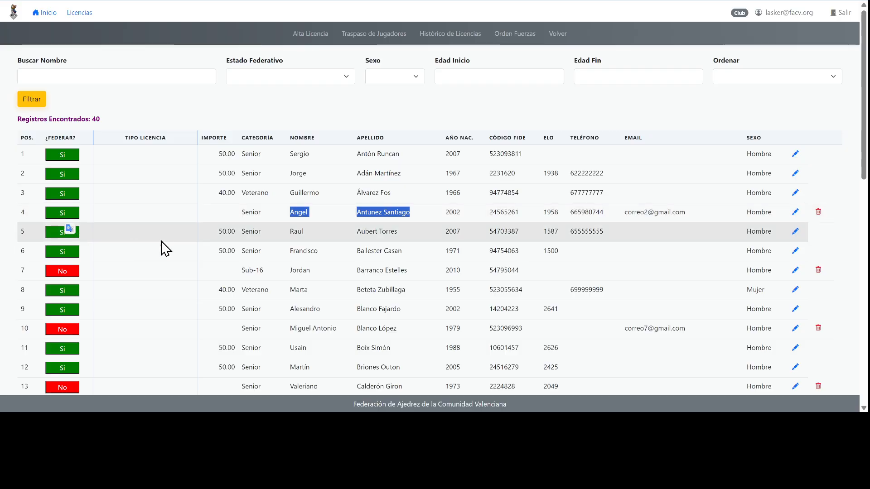
click(515, 34)
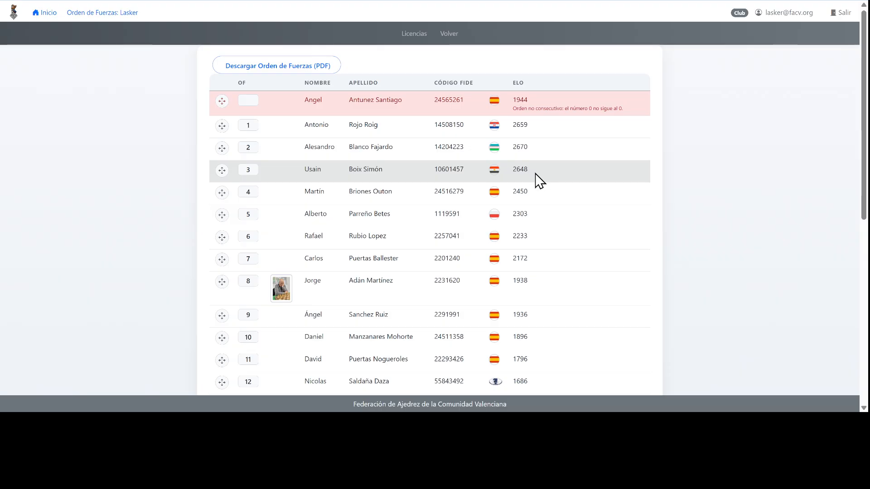
- Give the new top-row player order-of-strength number 10
click(248, 100)
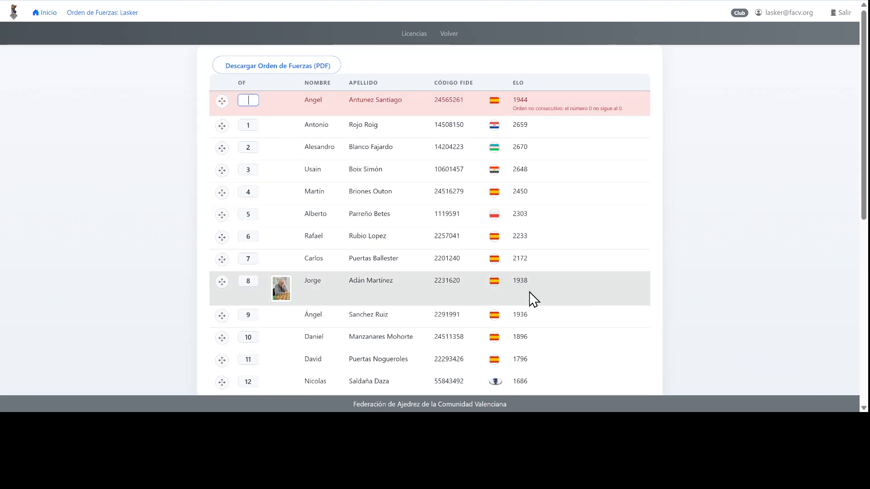
click(571, 281)
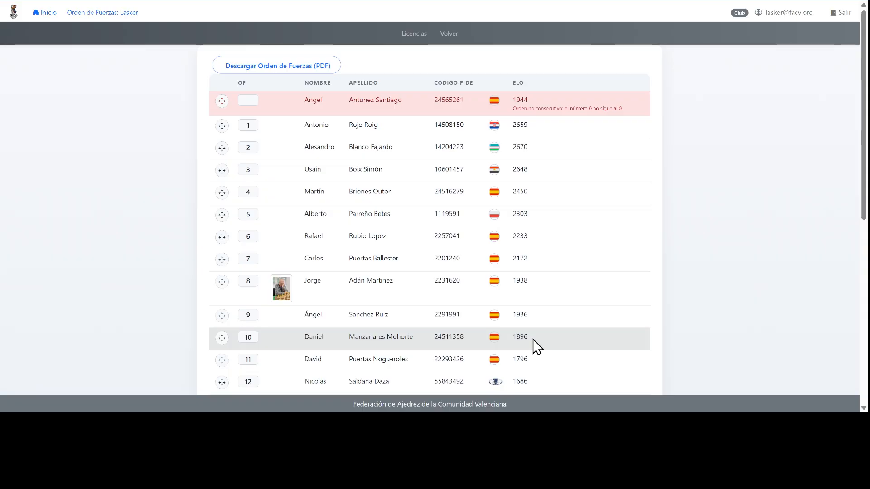
click(248, 96)
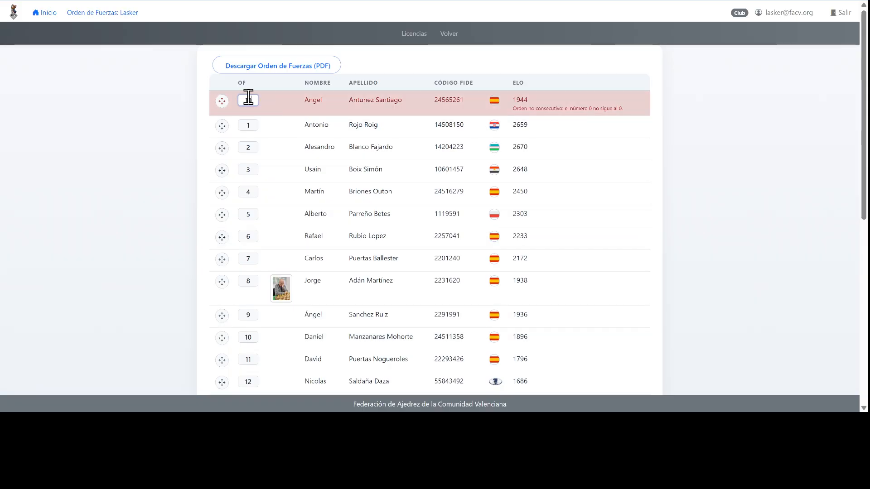
text(10)
click(151, 119)
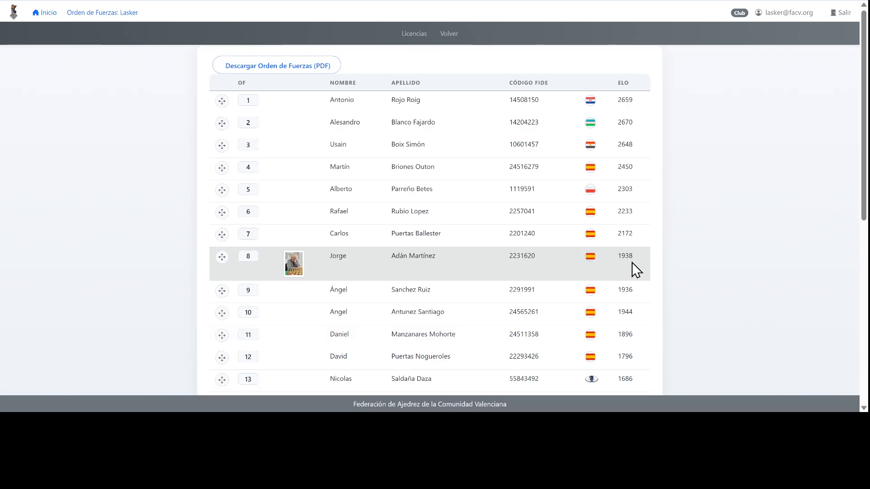
- Select the sixth player's name, then go back to the licences list
double_click(333, 211)
drag(380, 220, 473, 213)
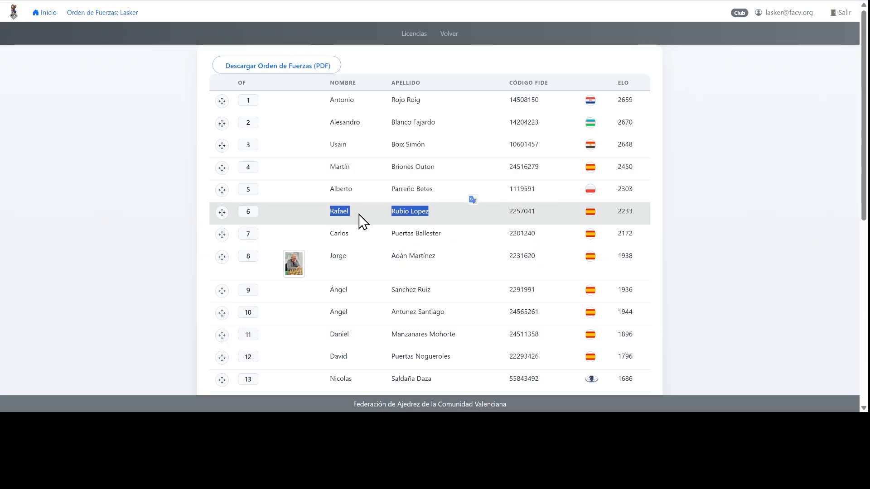
click(413, 34)
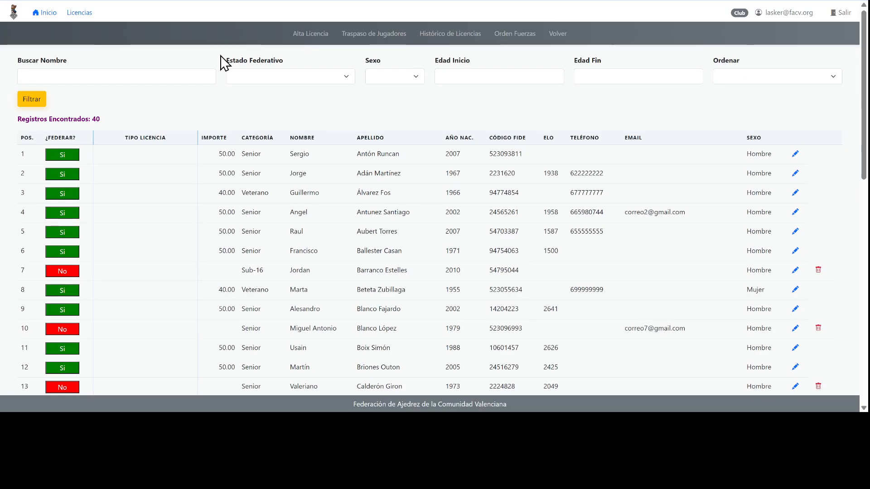
- Search the licences by the player's name and switch the found 1986-born Senior to No
click(107, 72)
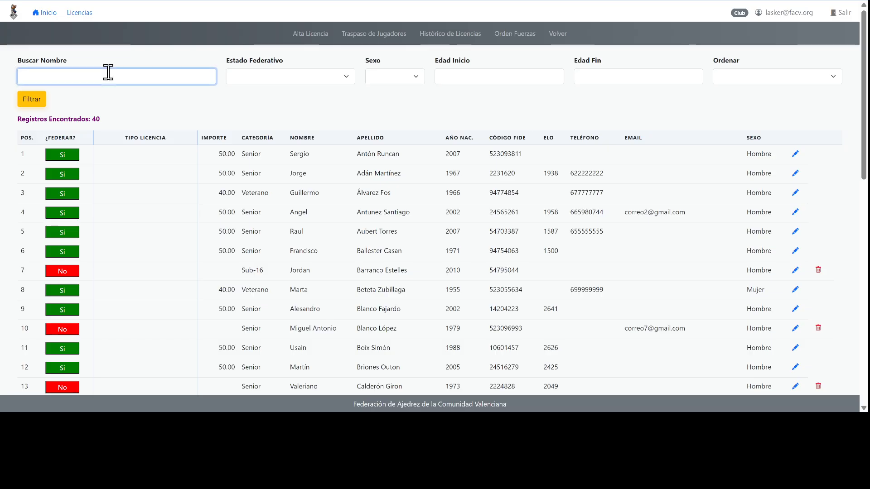
text(rafael)
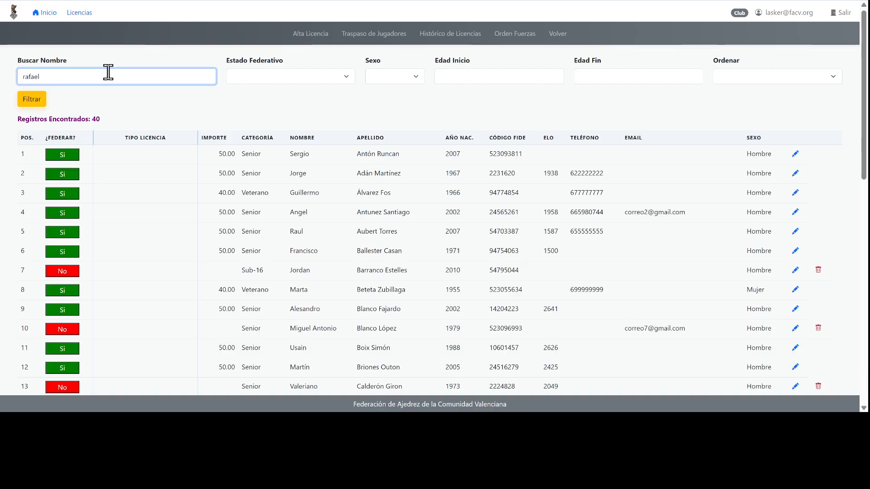
key(Return)
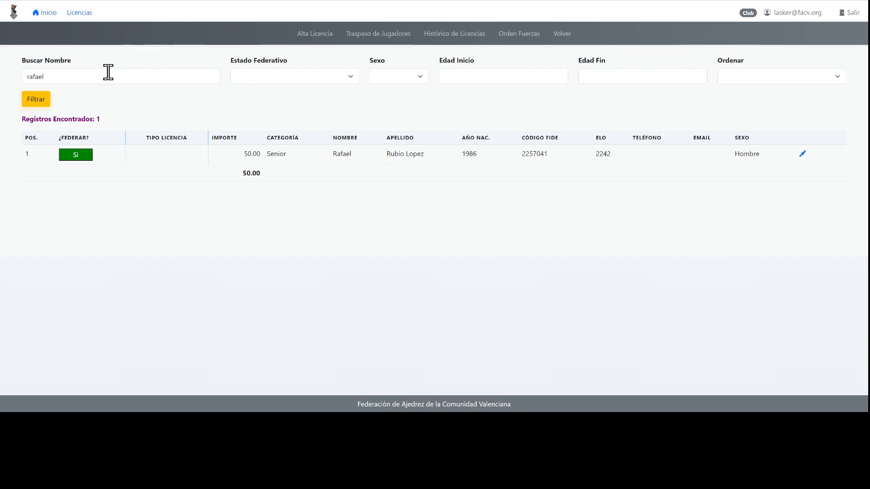
click(73, 156)
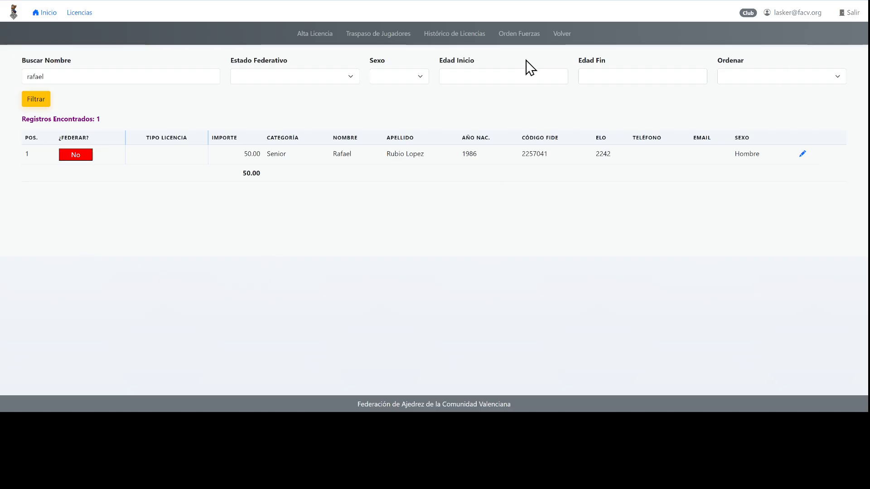
- Drag the seventh player in Orden Fuerzas to make the strength order consecutive, then return to Licencias
click(524, 33)
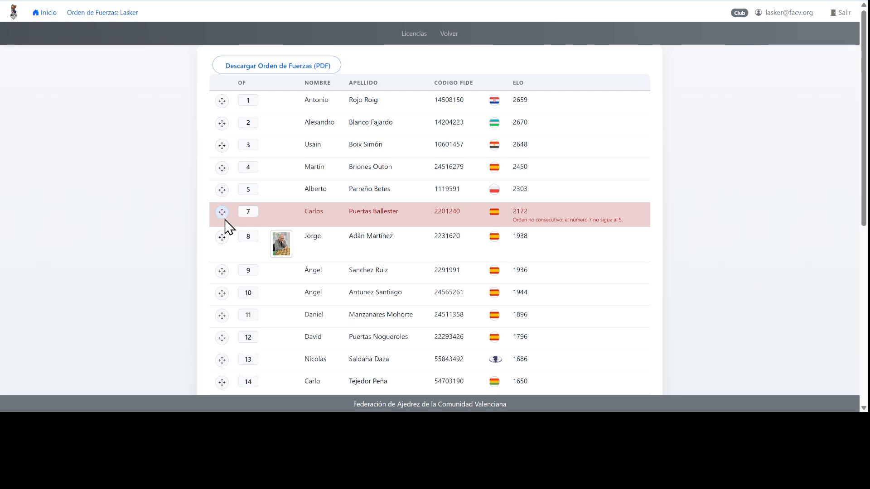
mouse_move(225, 215)
mouse_down()
mouse_move(224, 256)
mouse_move(223, 216)
mouse_up()
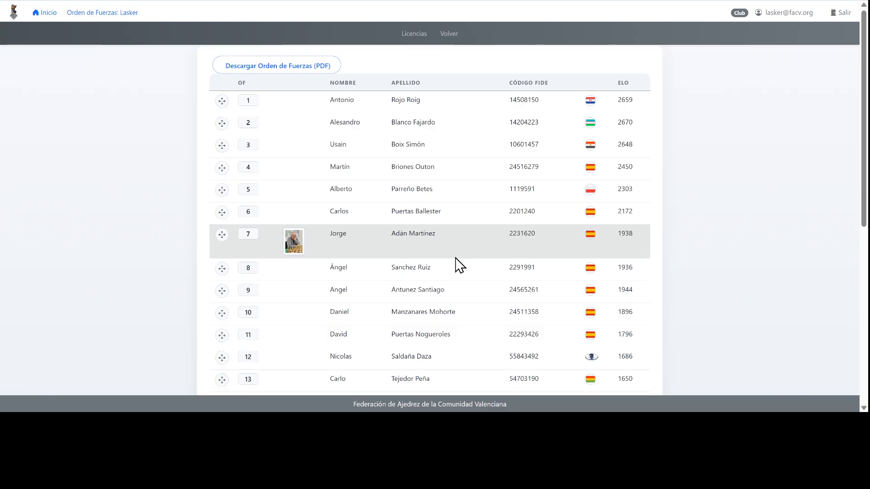
click(410, 32)
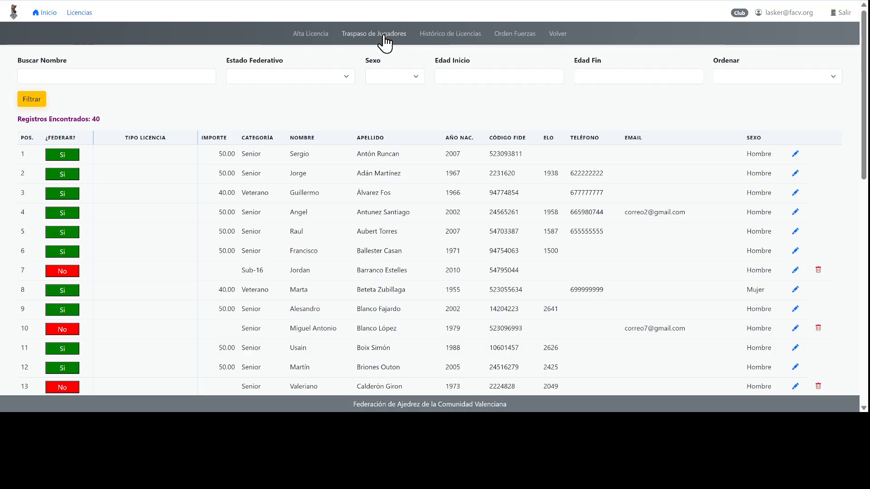
- Request a transfer from club Alekhine by entering the player's FIDE ID under Solicitar Jugador
click(384, 37)
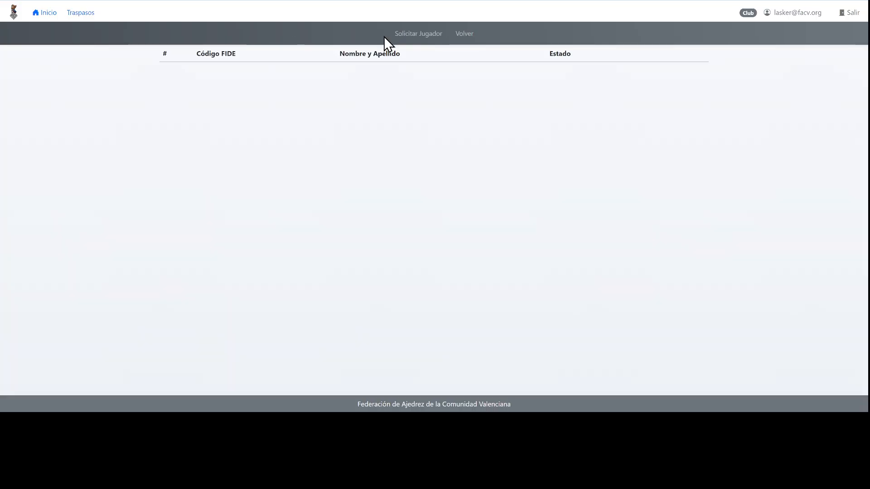
click(416, 36)
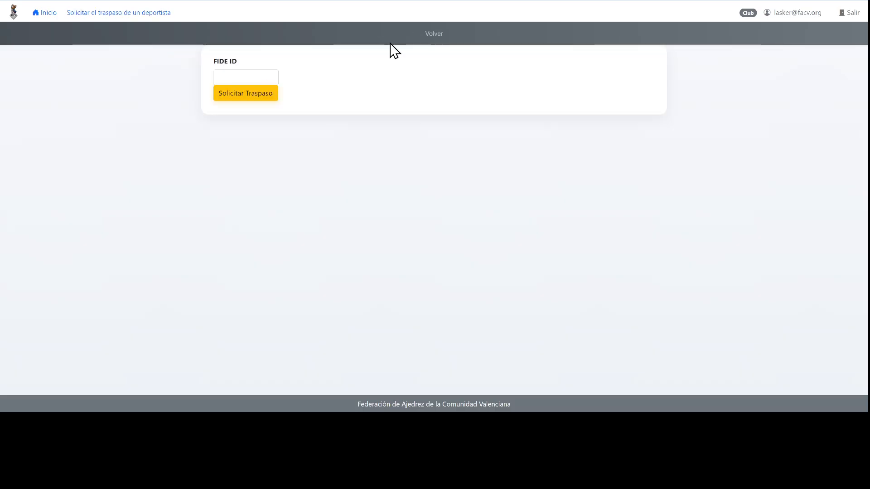
click(269, 74)
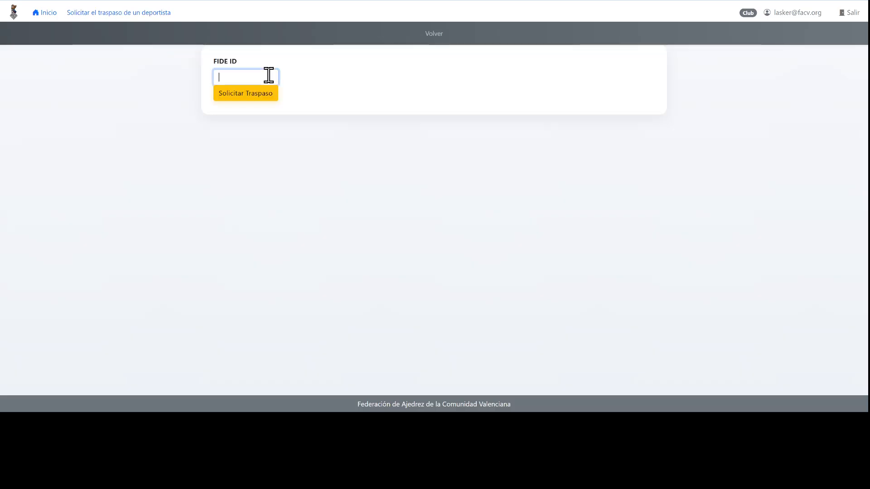
click(363, 63)
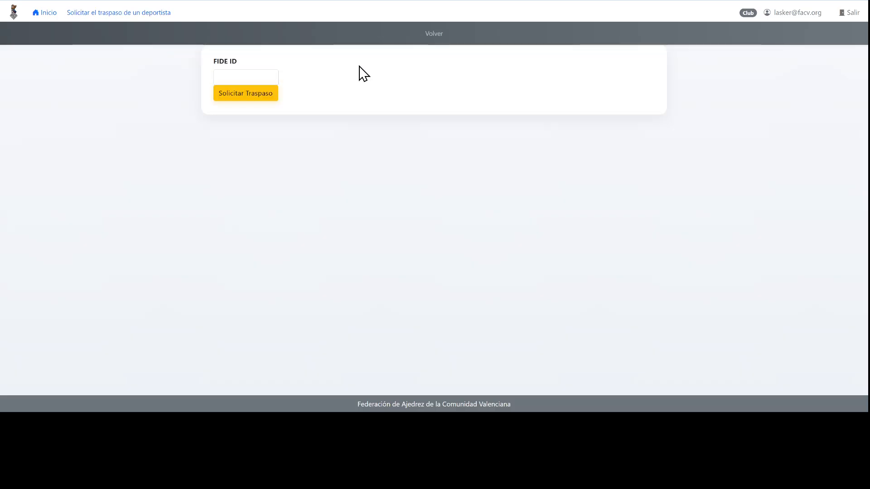
click(268, 75)
text(116572)
key(Return)
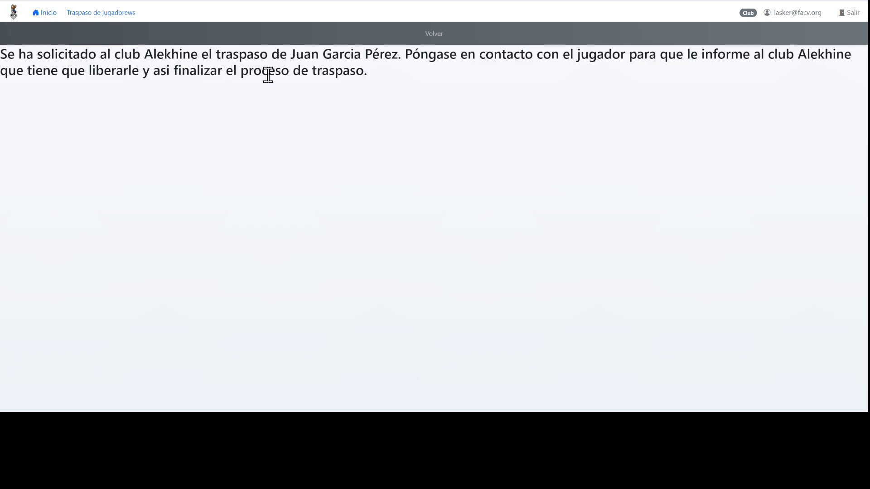
- Check the transfers list for the request pending with Alekhine, then log out of the Lasker account
click(437, 33)
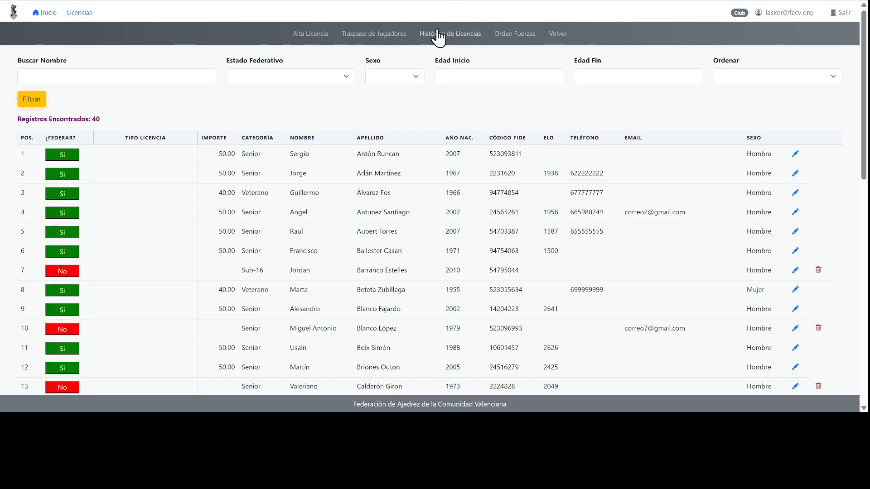
click(390, 38)
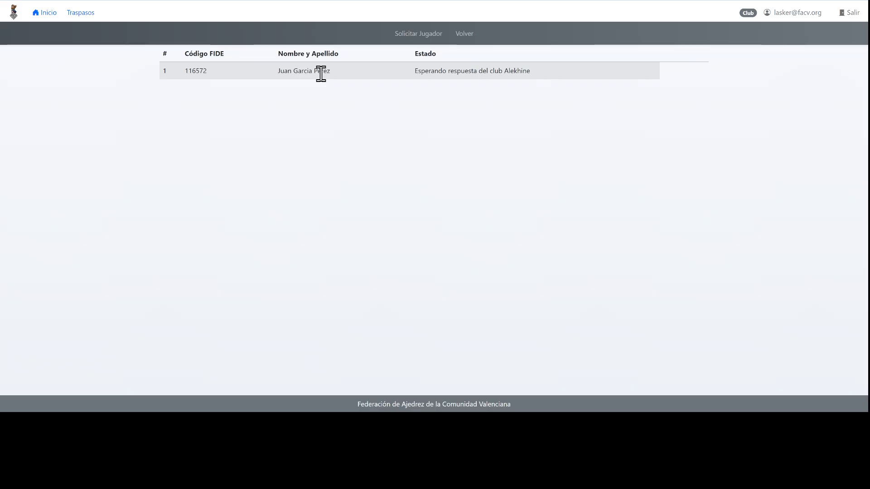
click(845, 18)
- Log in as the Alekhine club by replacing the username with the suggested 'ale' account
drag(389, 94, 336, 95)
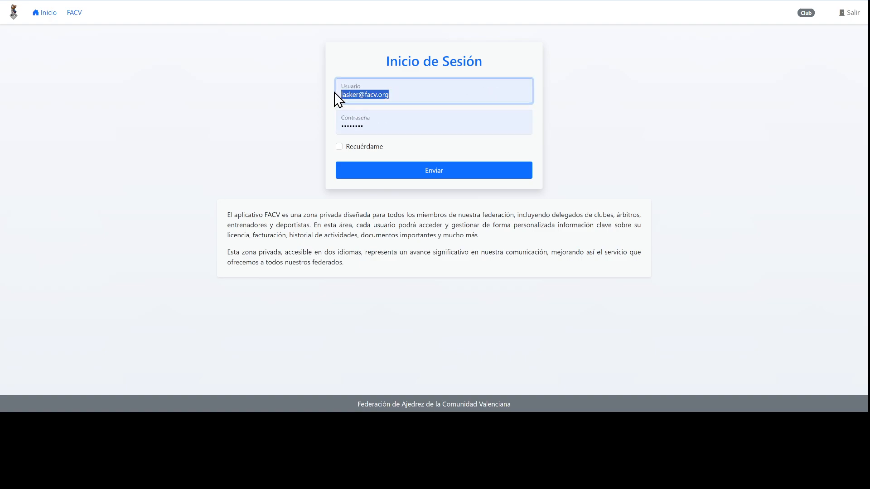
text(ale)
click(469, 164)
click(428, 174)
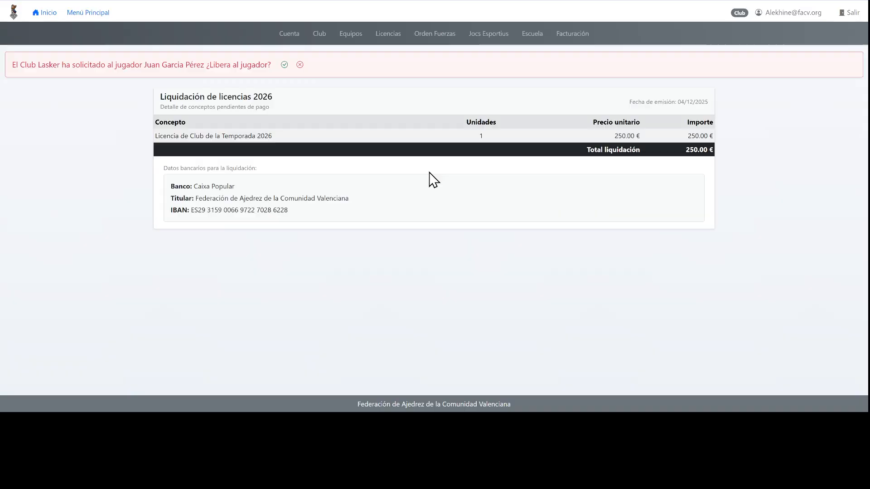
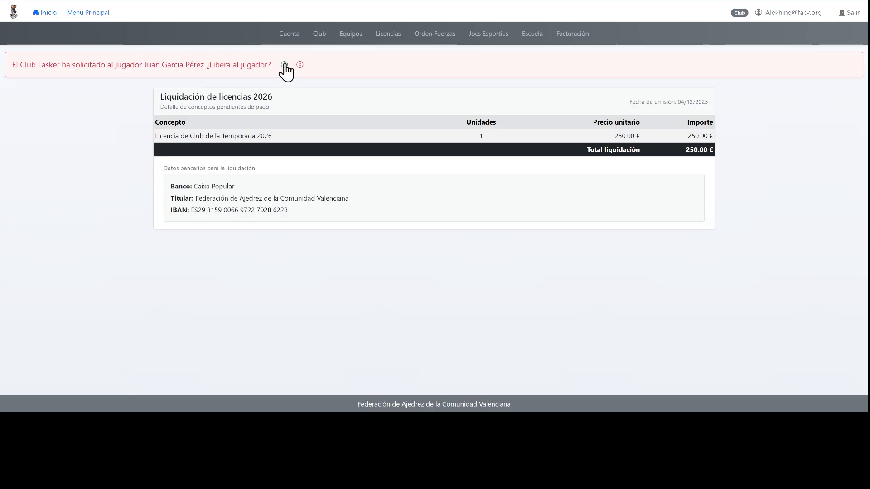
- Accept Club Lasker's release request and release the requested player from Alekhine
click(284, 65)
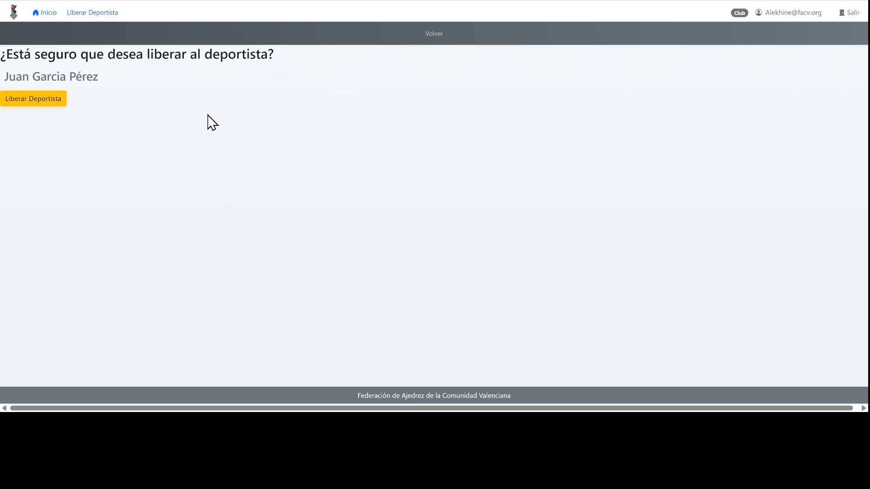
click(51, 105)
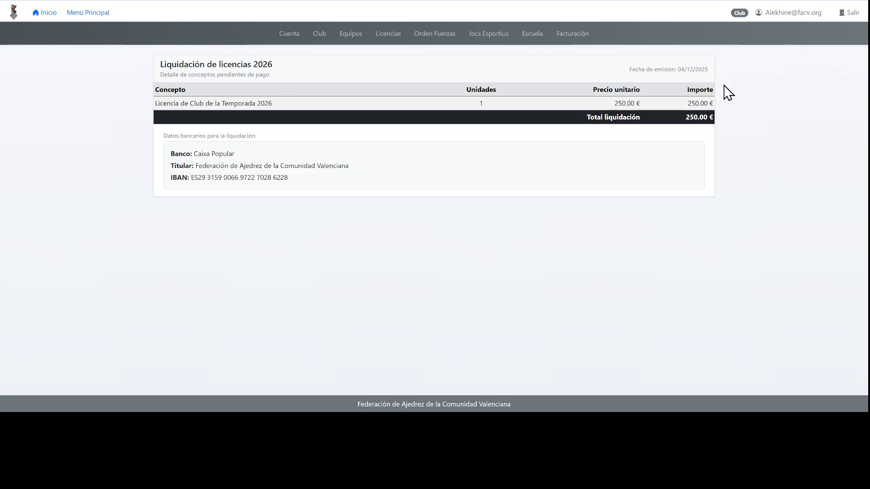
- Log out and sign back in with the Lasker club account
click(843, 24)
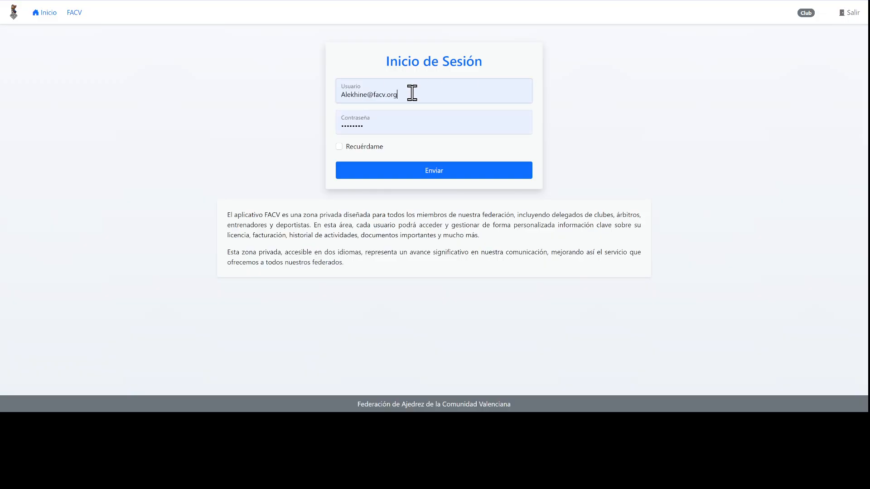
drag(411, 92, 256, 70)
text(lasker)
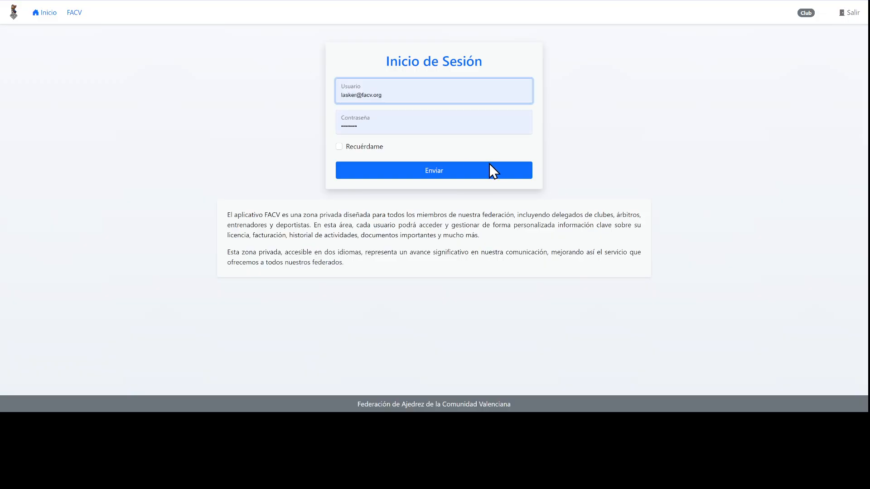
click(489, 160)
click(474, 174)
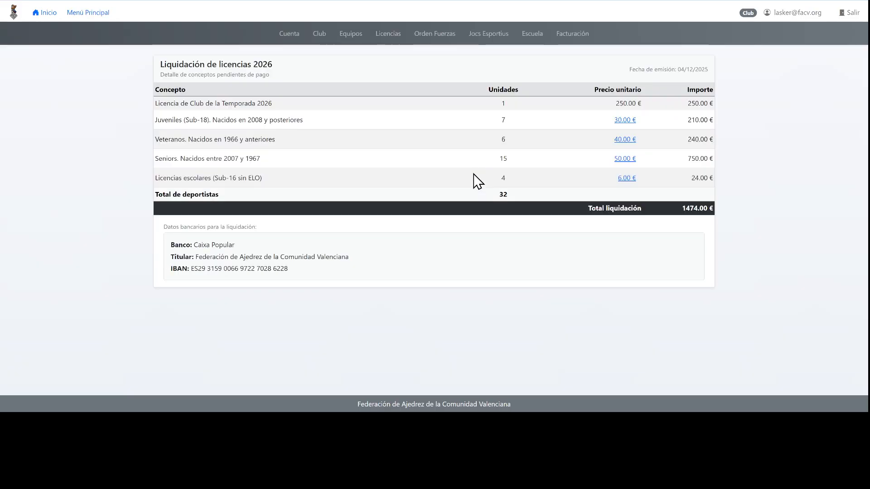
- In Licencias, search for 'juan' and switch the player's ¿FEDERAR? from No to Sí
click(388, 34)
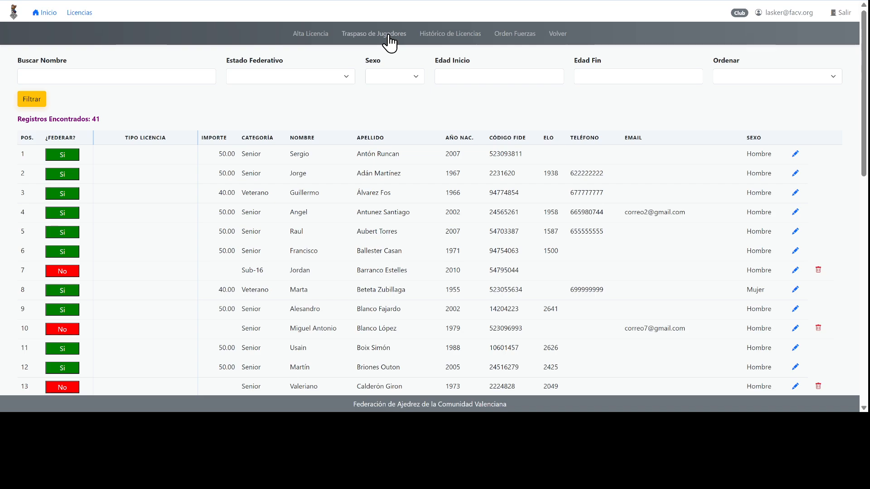
click(158, 74)
text(juan)
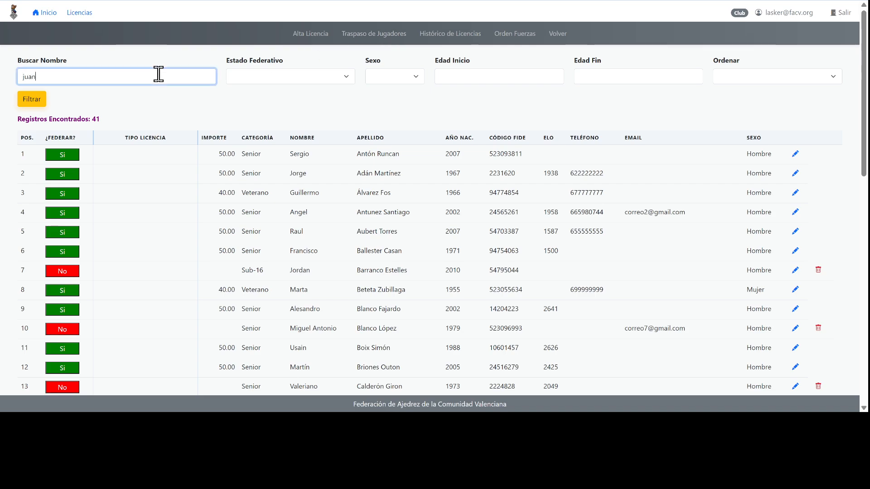
key(Return)
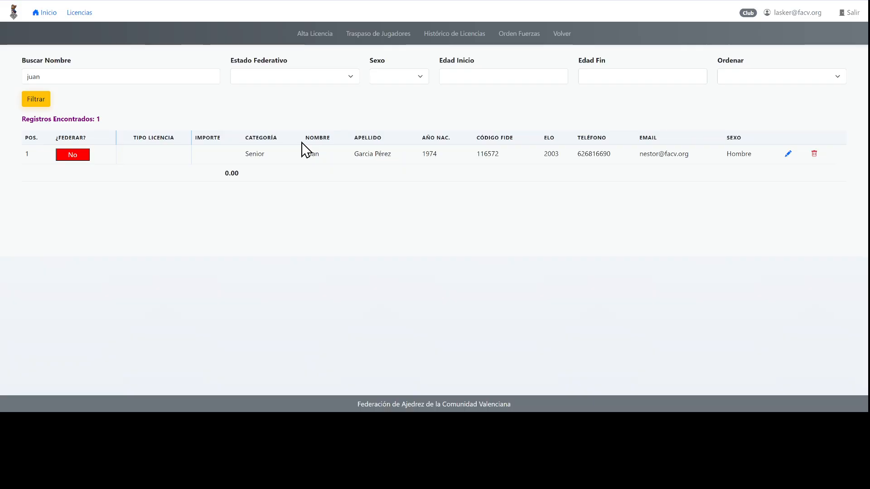
click(72, 158)
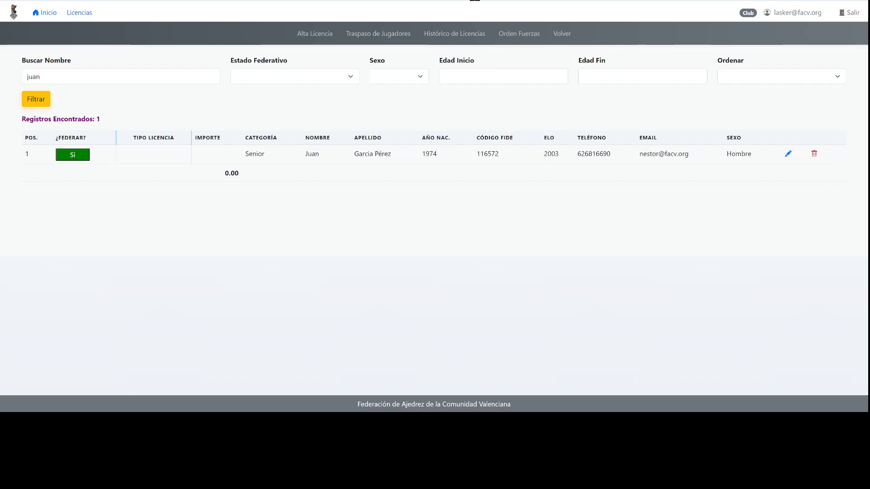
- Give the new player OF position 7 in Lasker's order of forces, then return to the main page
click(510, 37)
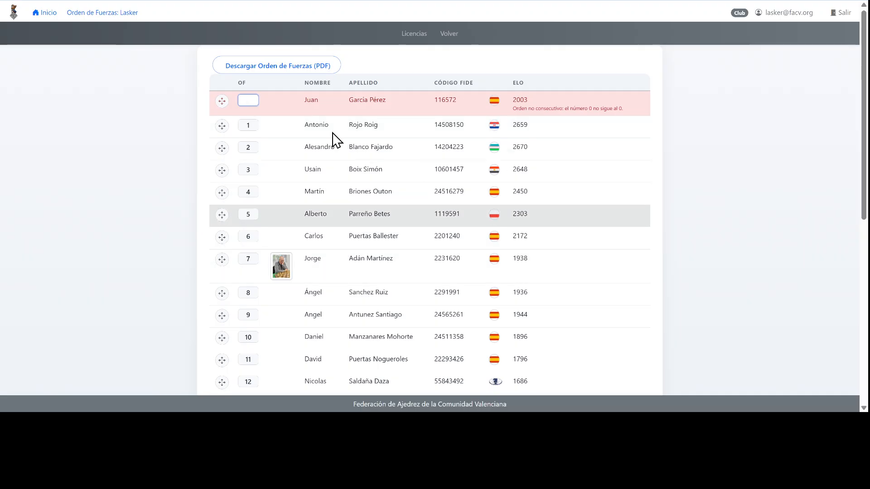
text(7)
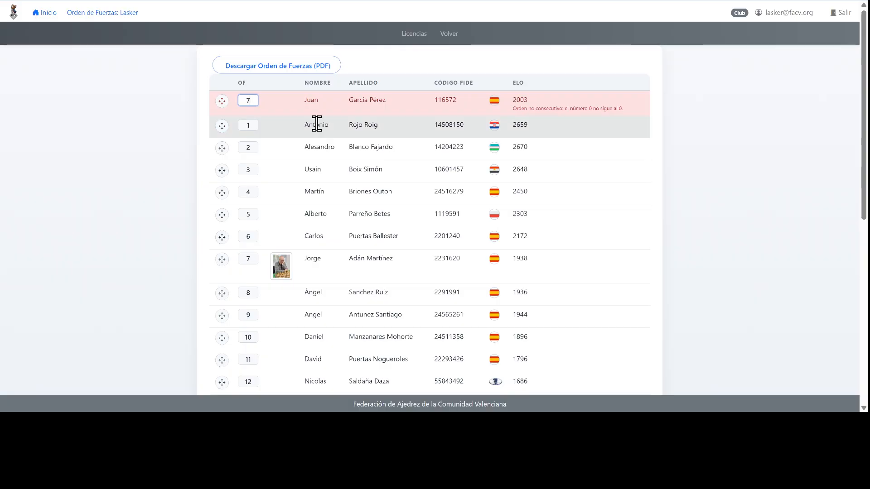
click(169, 110)
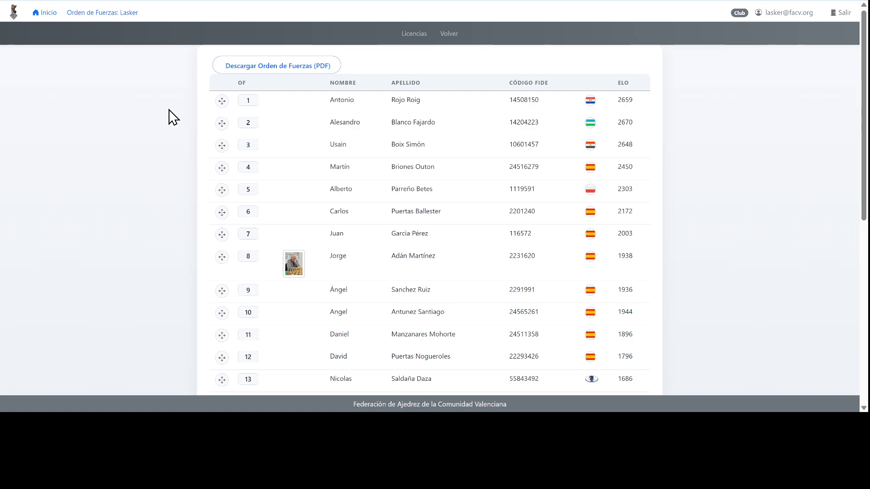
click(449, 34)
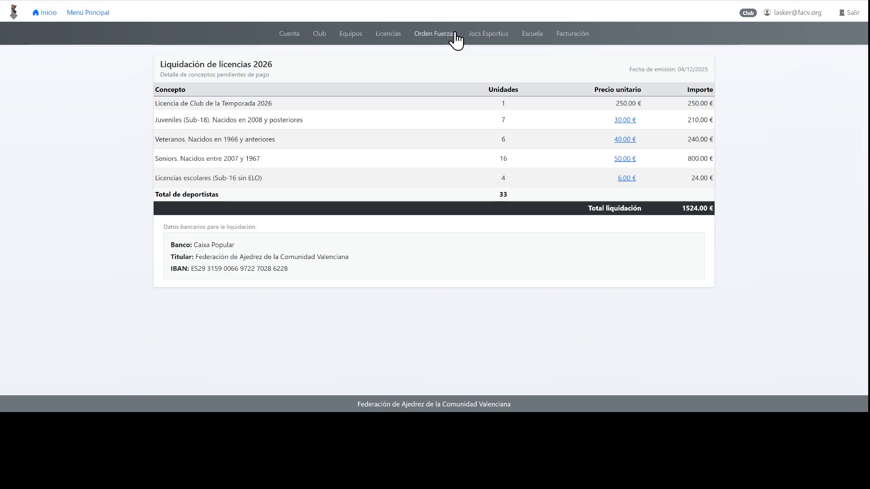
click(380, 38)
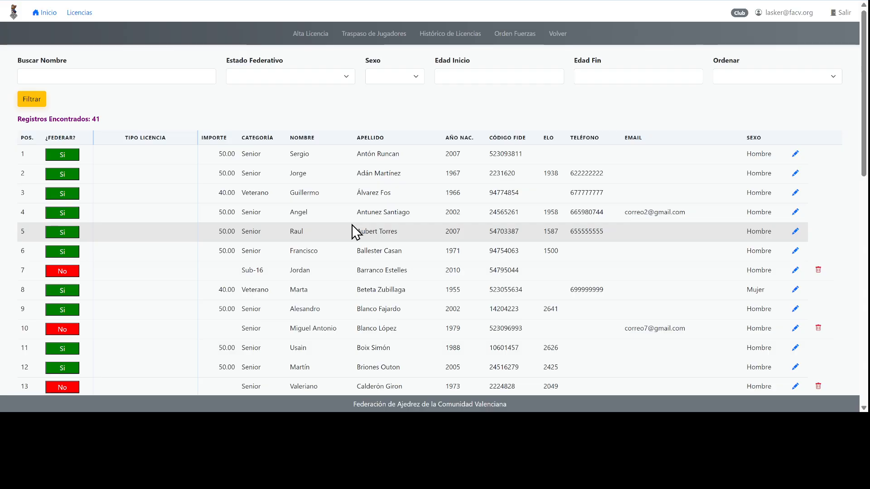
scroll(205, 225, down, 2)
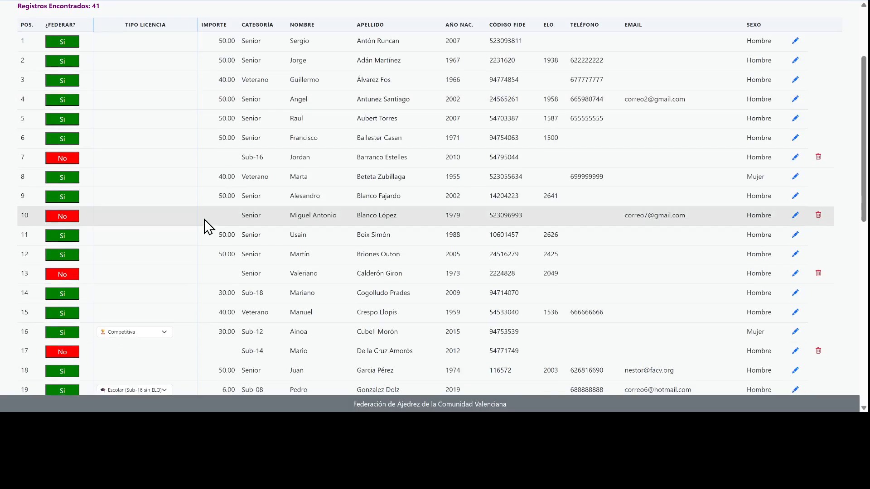
scroll(208, 227, down, 2)
scroll(208, 226, up, 4)
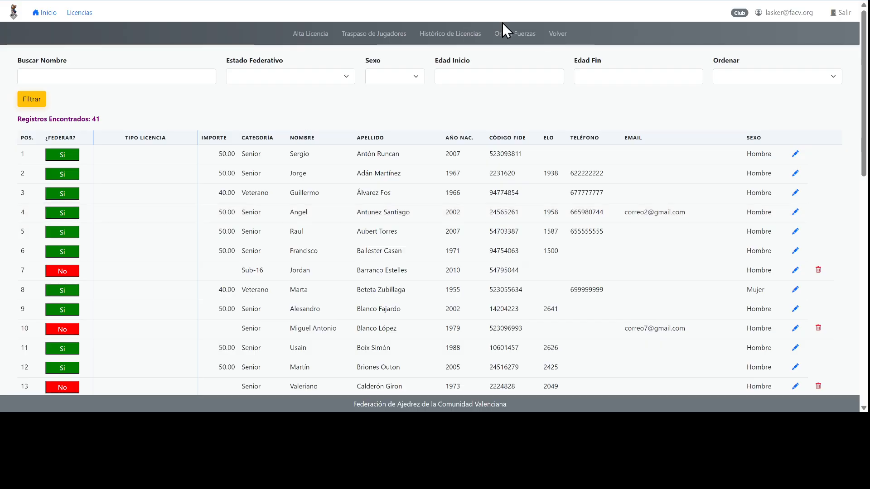
click(436, 38)
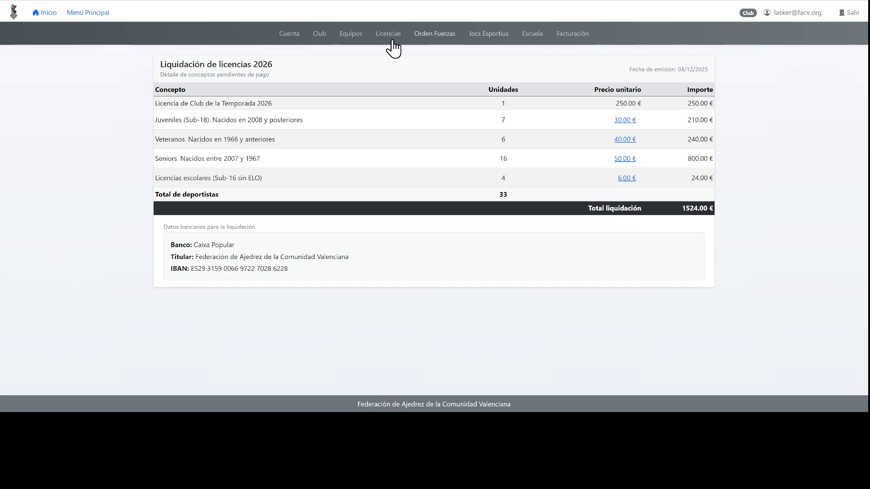
- Register team 'Lasker' letter D in PROMOCIÓN 4 TABLEROS for Interclubs 2026, then return to the main page
click(357, 34)
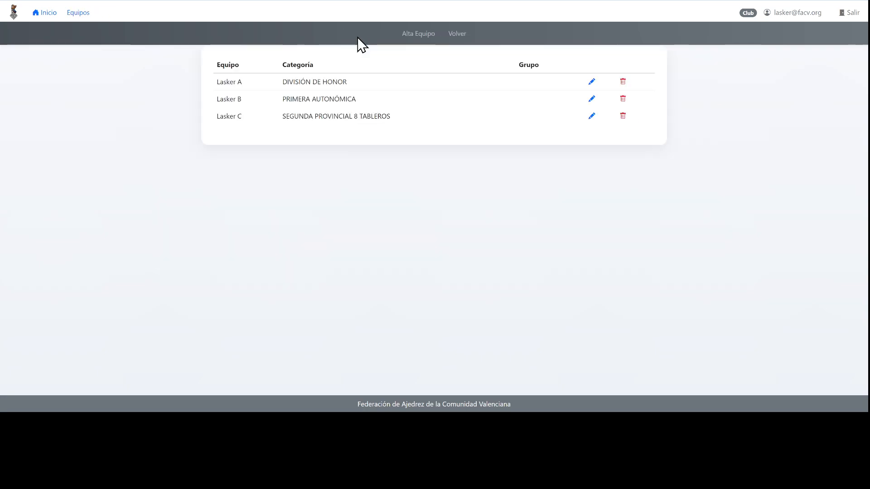
click(418, 34)
click(295, 98)
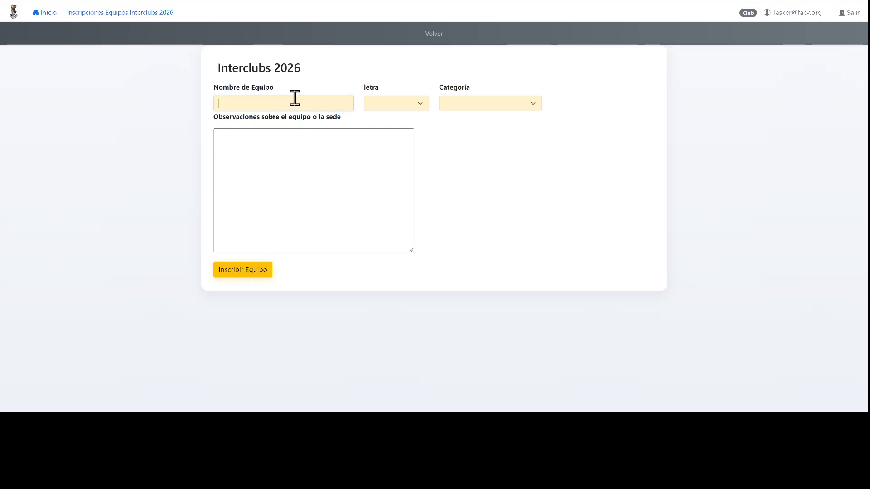
text(Las)
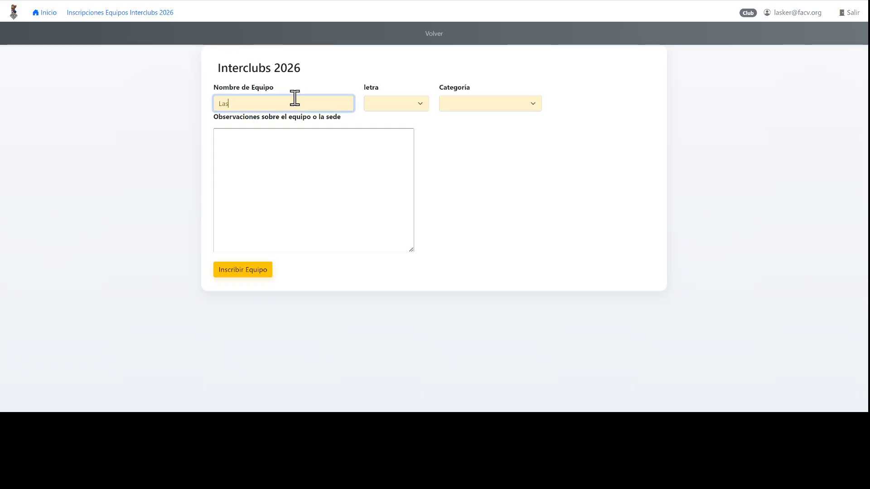
text(ker)
click(388, 109)
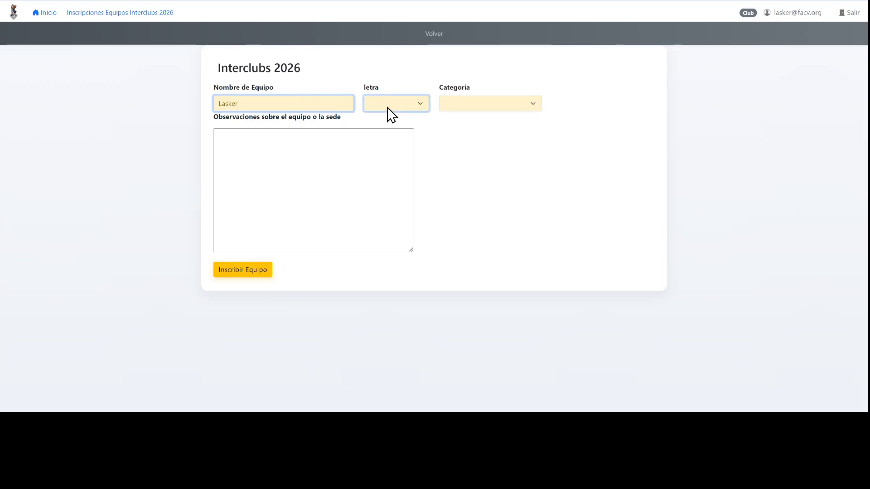
click(388, 175)
click(464, 108)
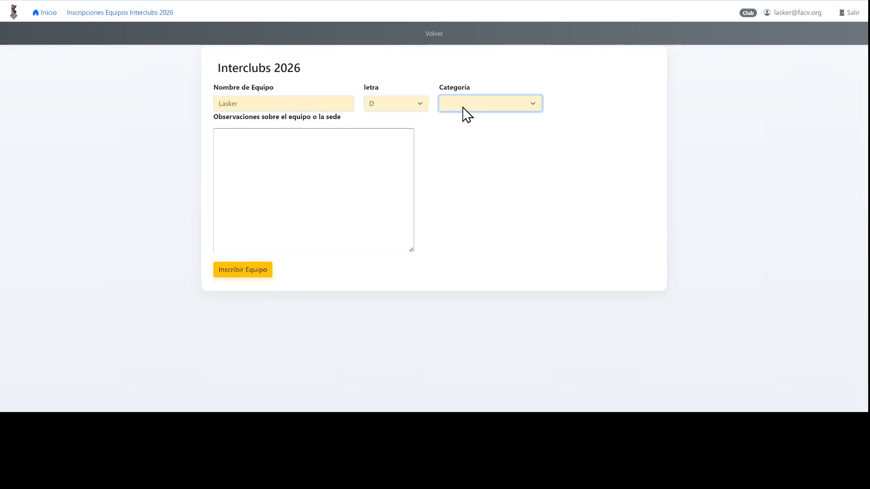
click(483, 217)
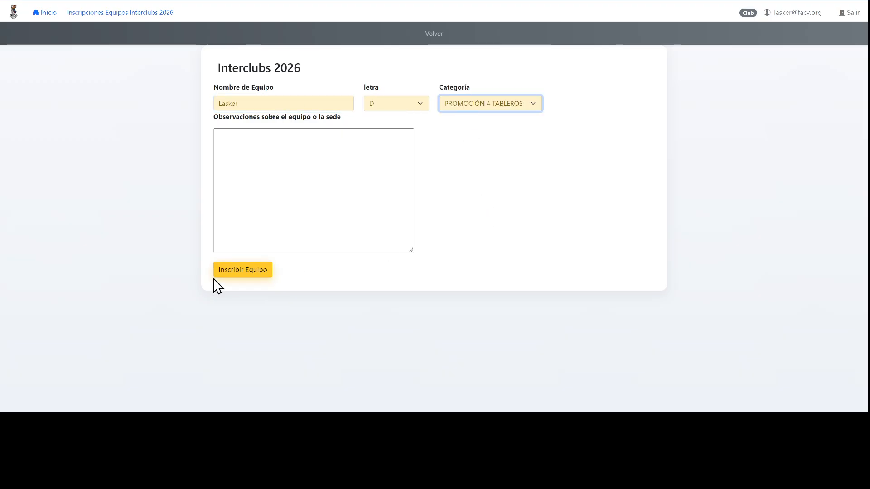
click(232, 273)
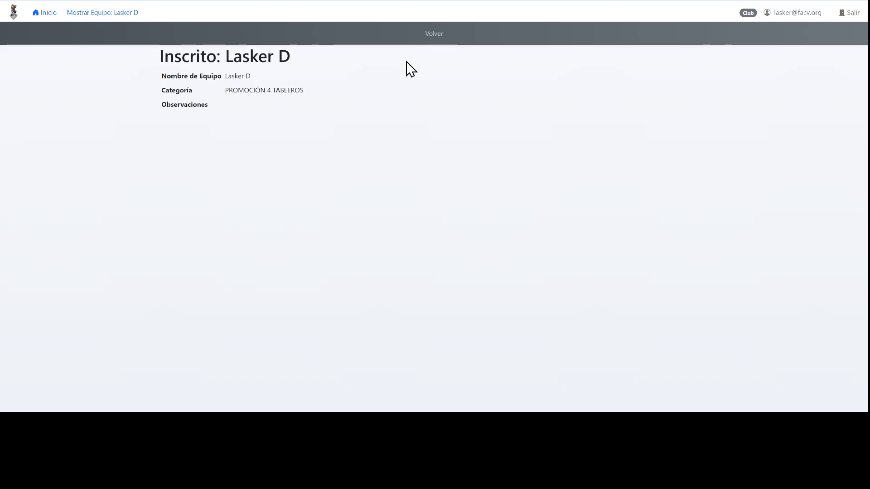
click(422, 35)
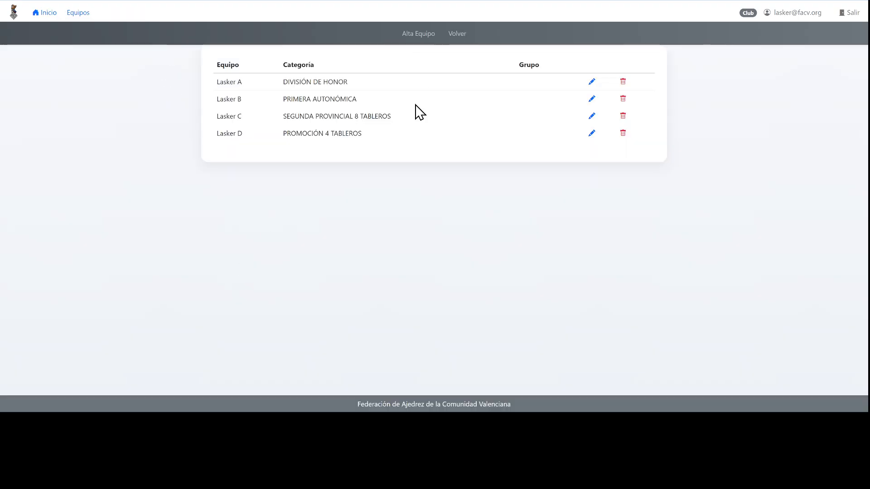
click(449, 35)
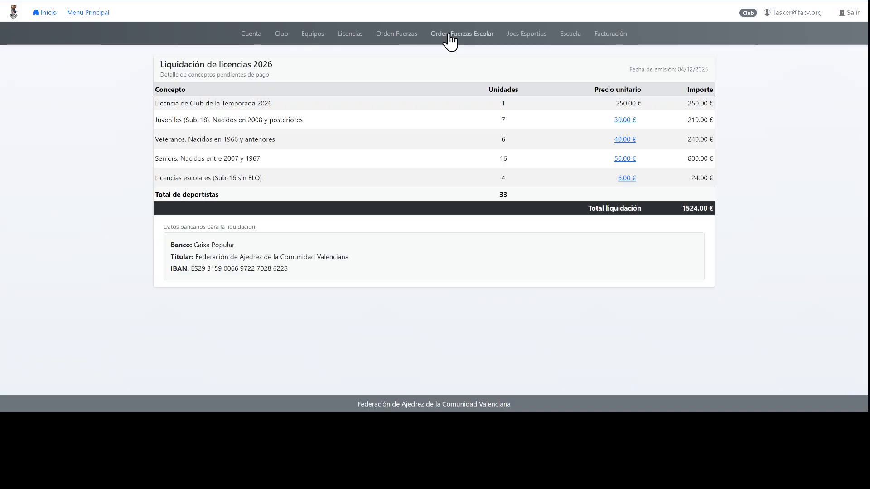
- Open Licencias and untick En OF Escolar for rows 1 and 3
click(354, 40)
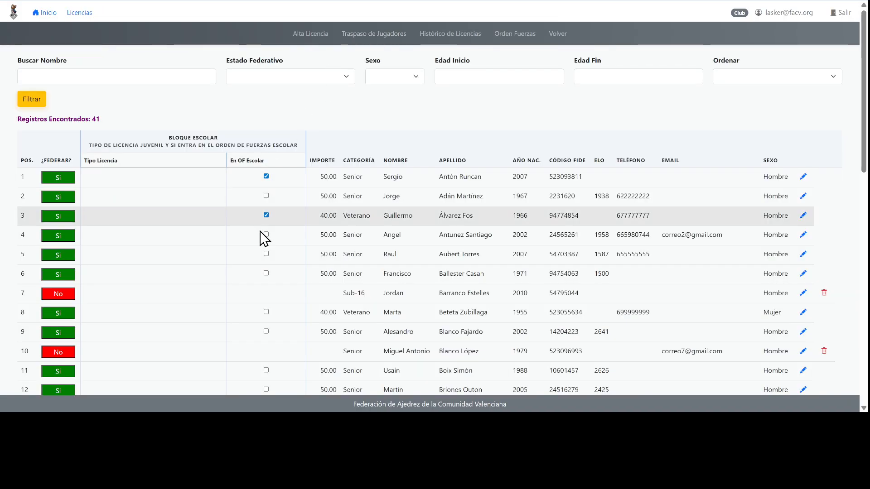
click(266, 177)
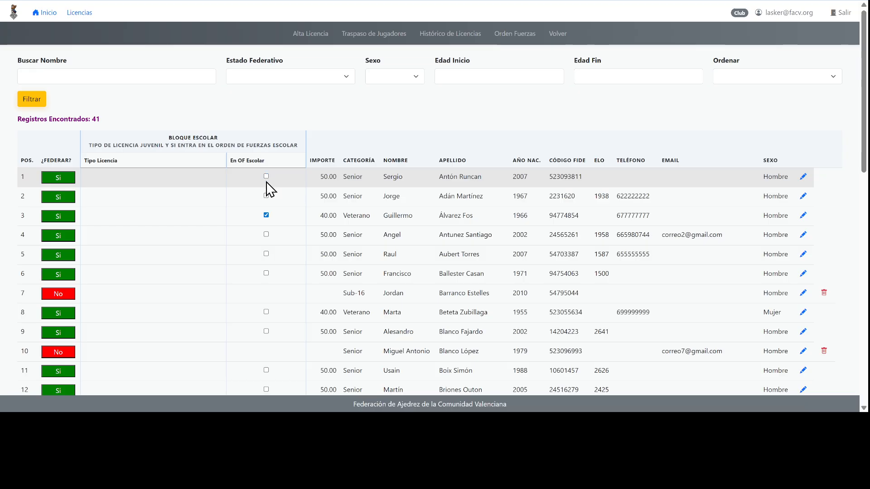
click(266, 215)
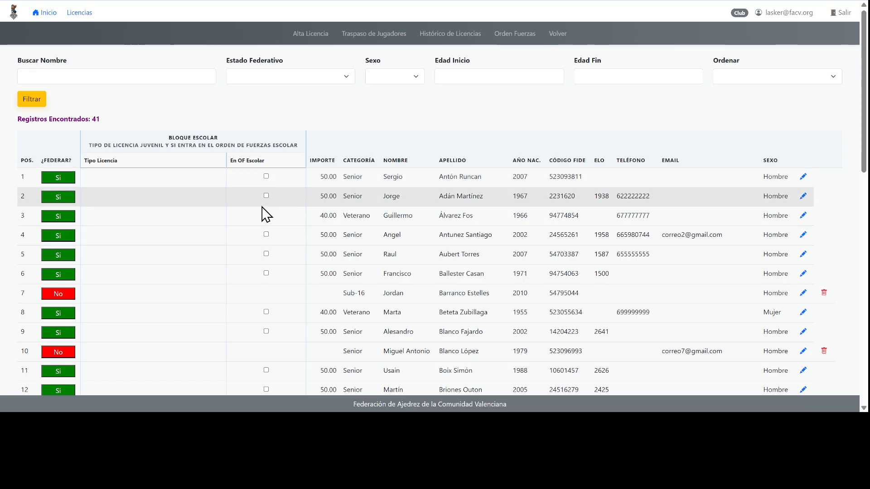
- Untick En OF Escolar for rows 20, 22 and 25 further down the player list
scroll(267, 216, down, 2)
scroll(267, 220, down, 4)
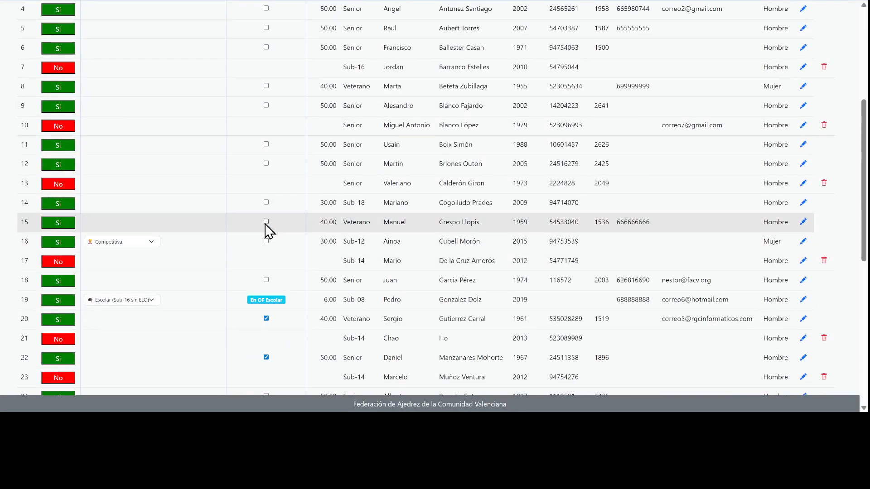
scroll(267, 231, up, 5)
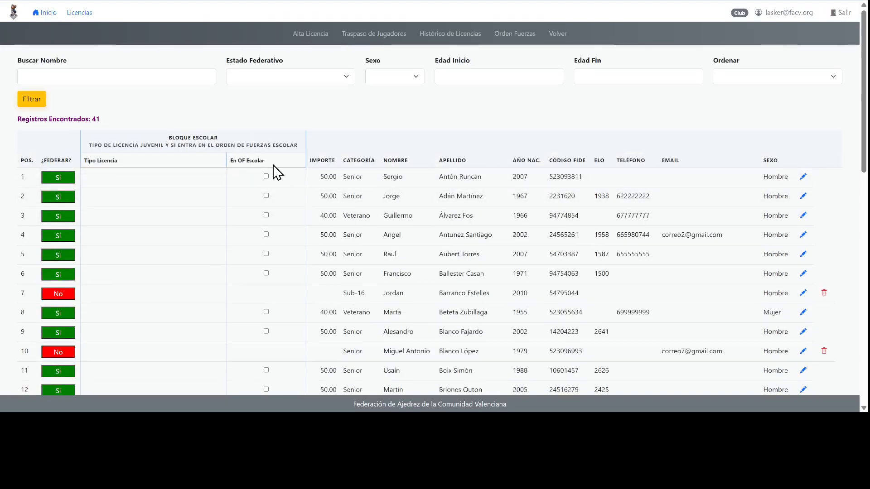
scroll(232, 208, down, 4)
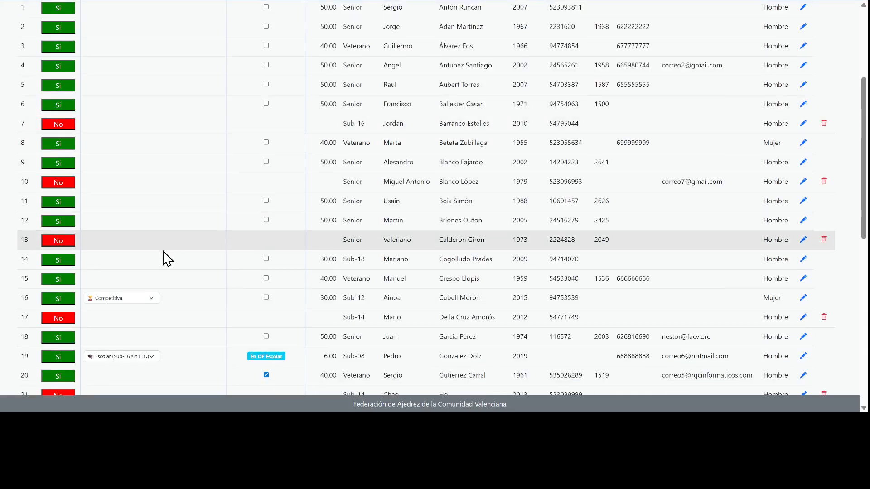
scroll(172, 253, up, 1)
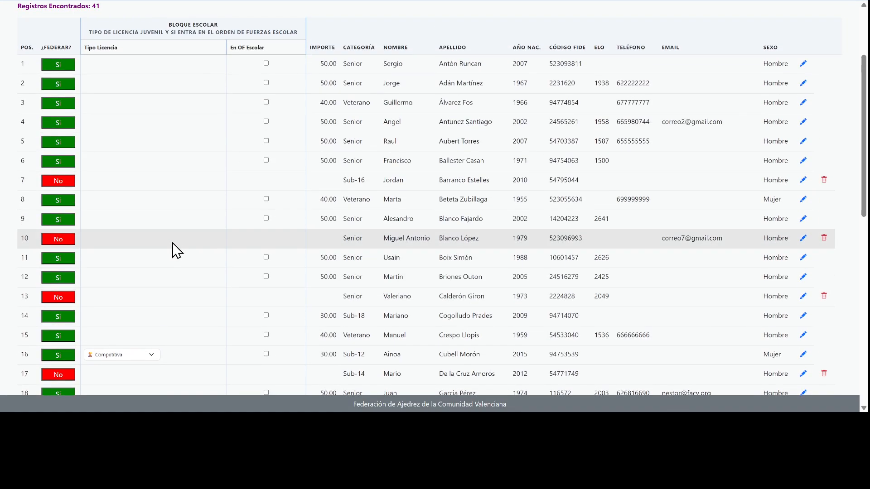
scroll(179, 249, down, 5)
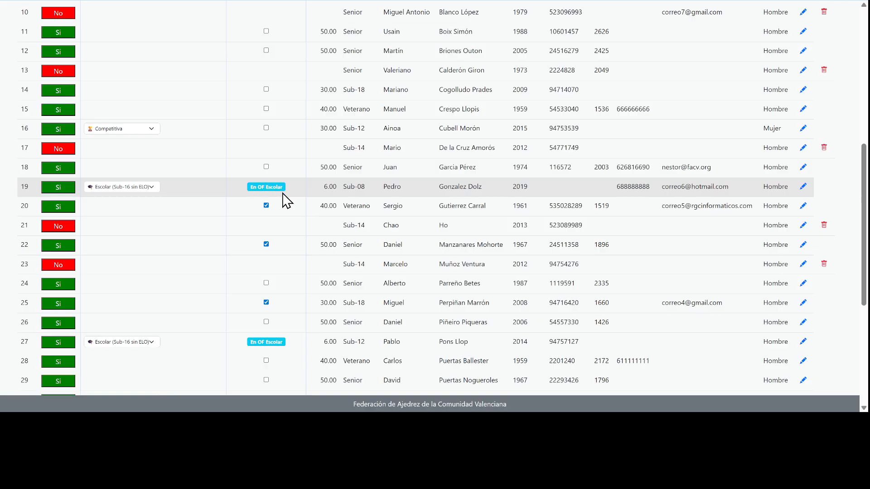
scroll(286, 200, down, 3)
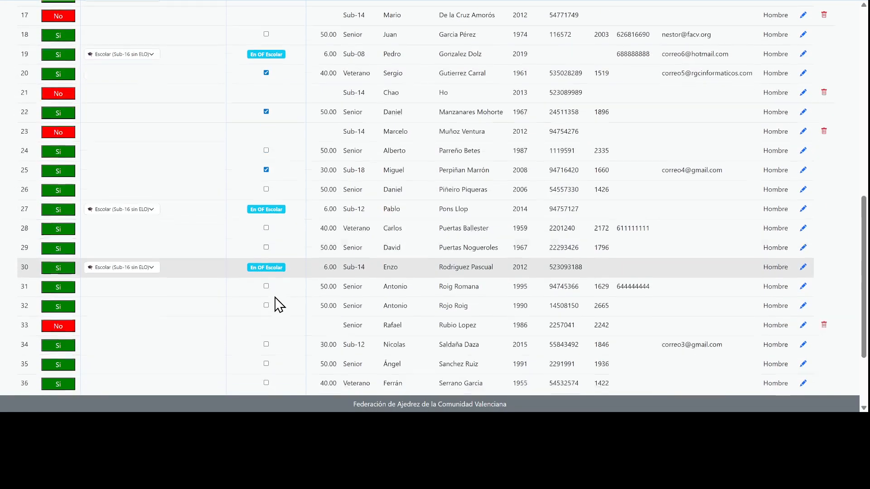
scroll(278, 305, down, 3)
scroll(282, 308, up, 3)
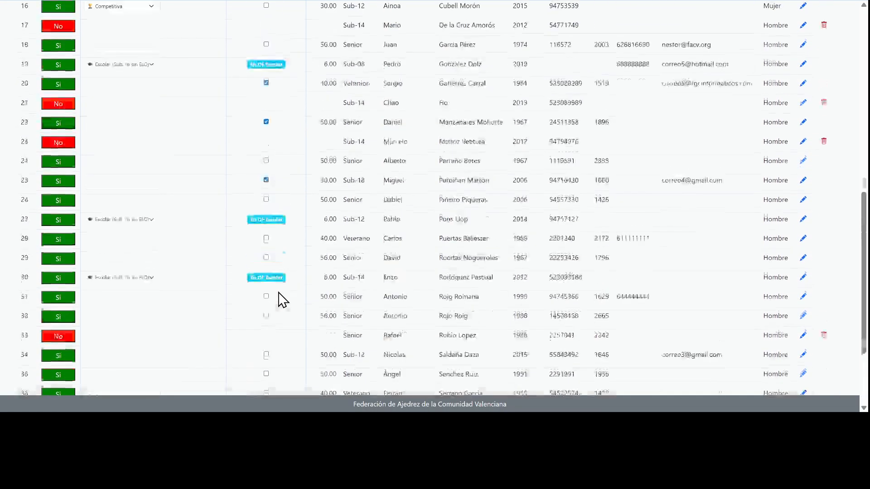
scroll(278, 299, up, 4)
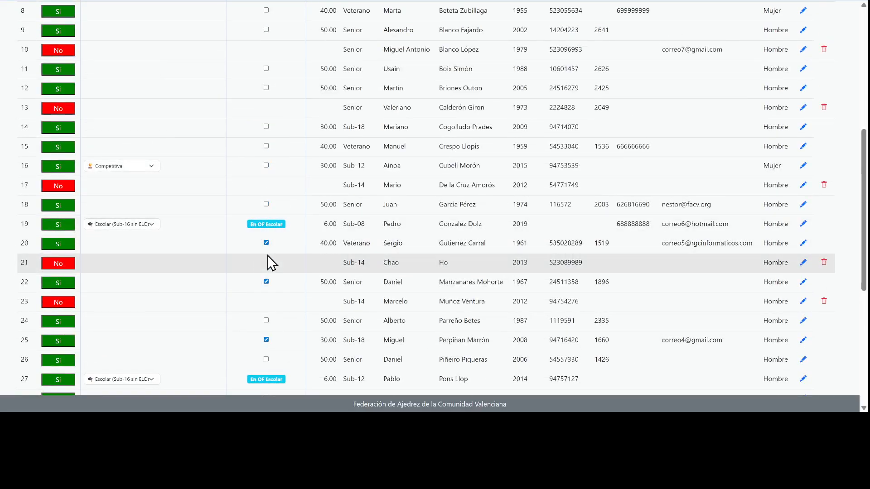
click(267, 243)
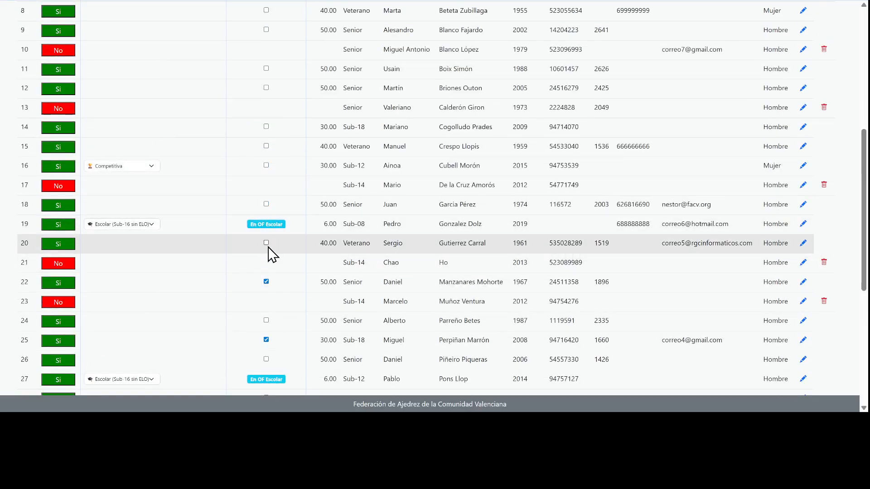
click(266, 282)
click(267, 340)
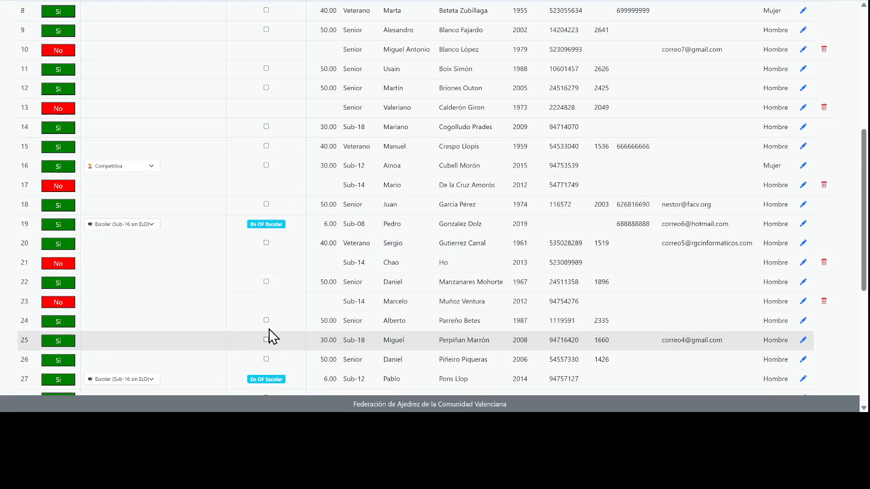
scroll(269, 336, up, 8)
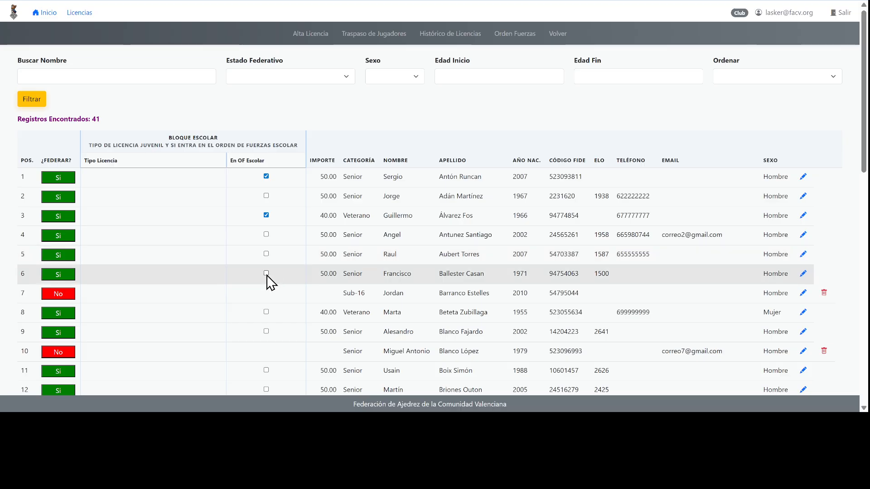
scroll(269, 275, down, 1)
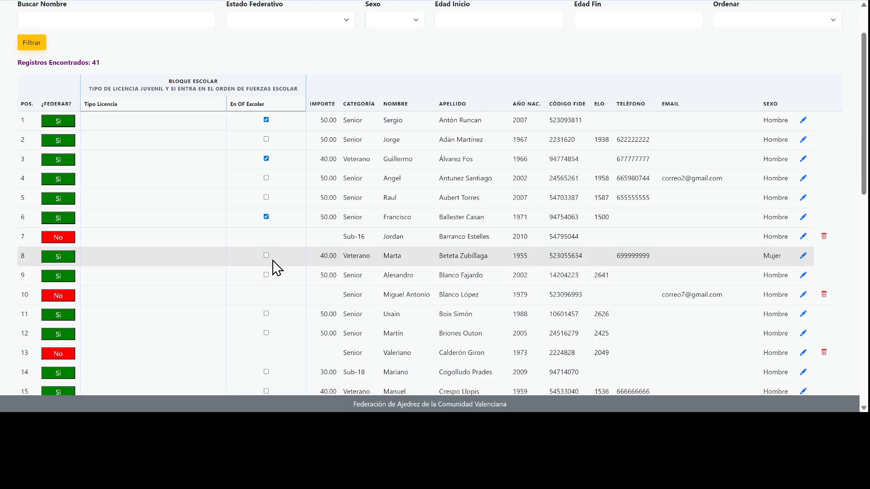
scroll(279, 269, down, 1)
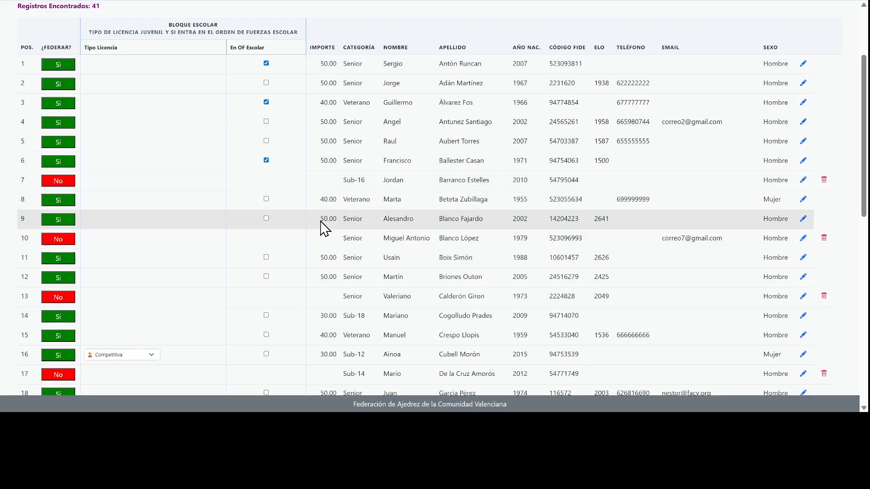
click(266, 219)
click(267, 220)
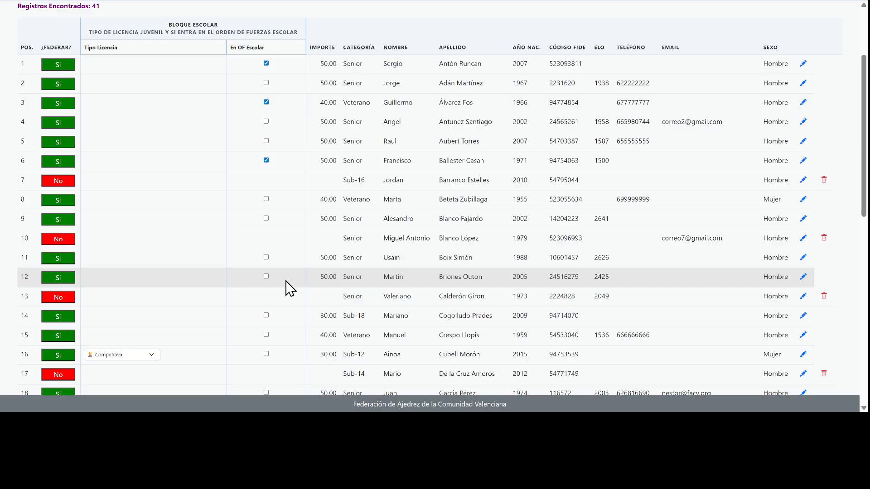
scroll(272, 275, down, 2)
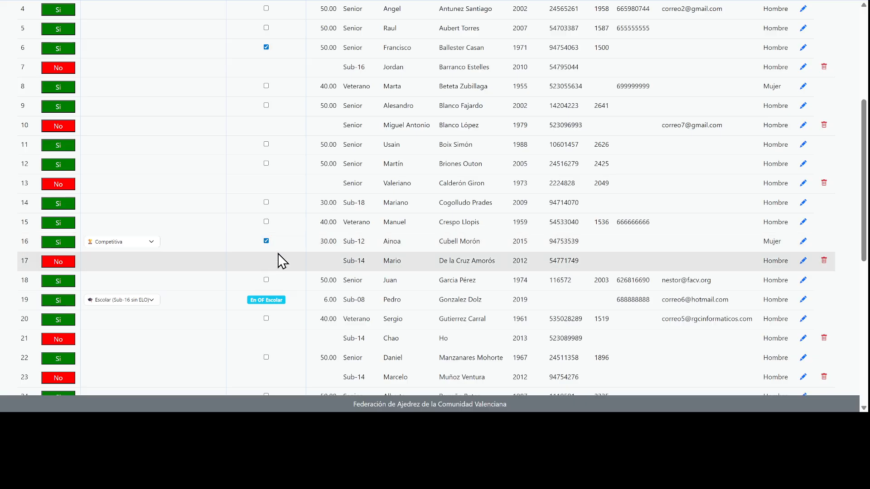
scroll(279, 255, down, 3)
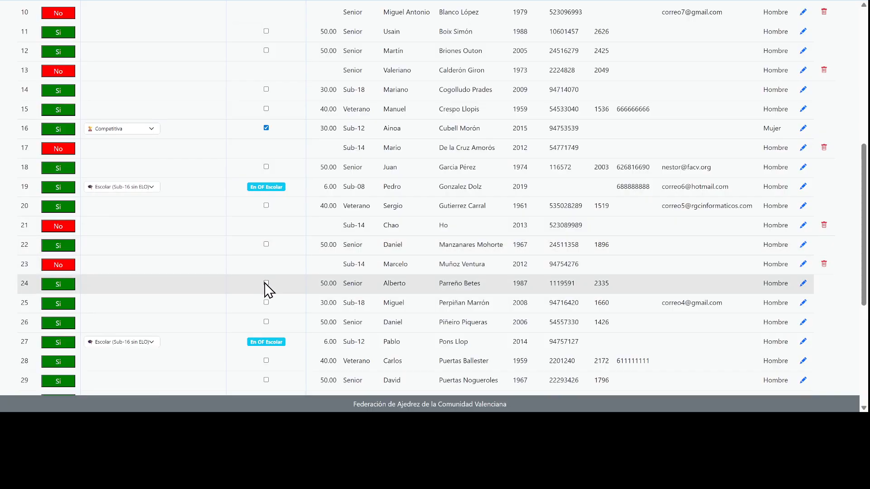
click(266, 283)
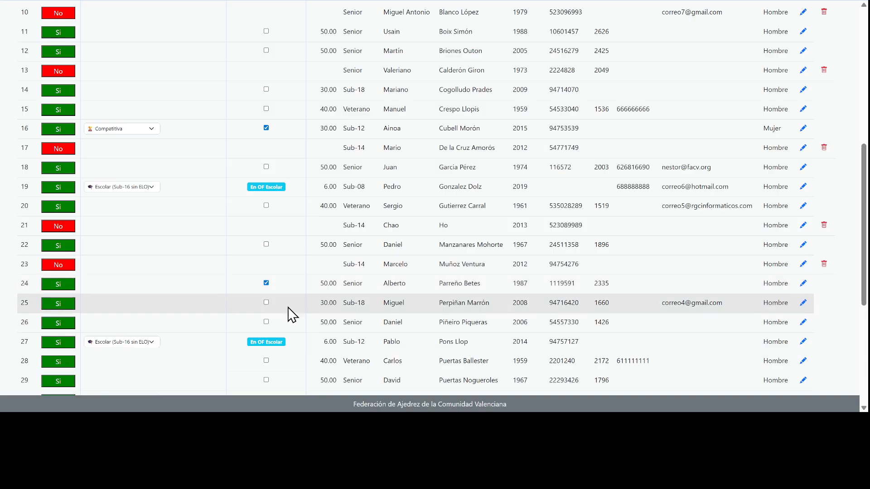
click(266, 284)
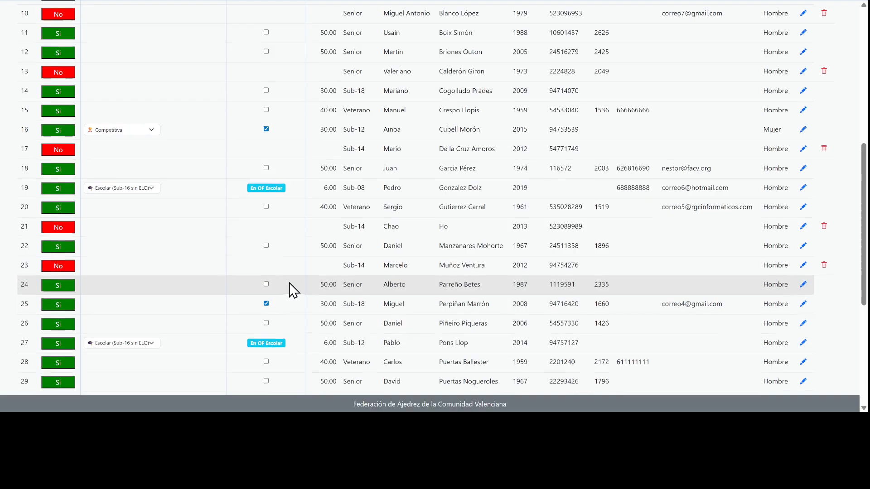
scroll(291, 291, up, 8)
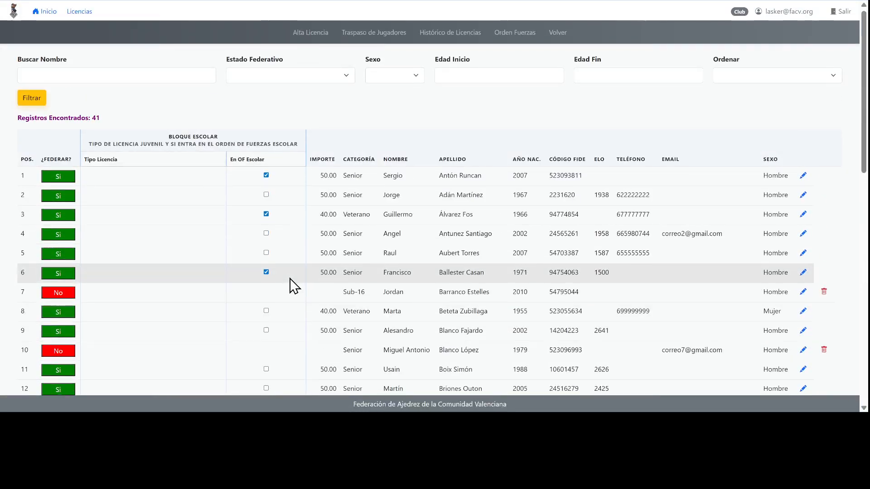
scroll(291, 287, down, 6)
scroll(294, 287, down, 1)
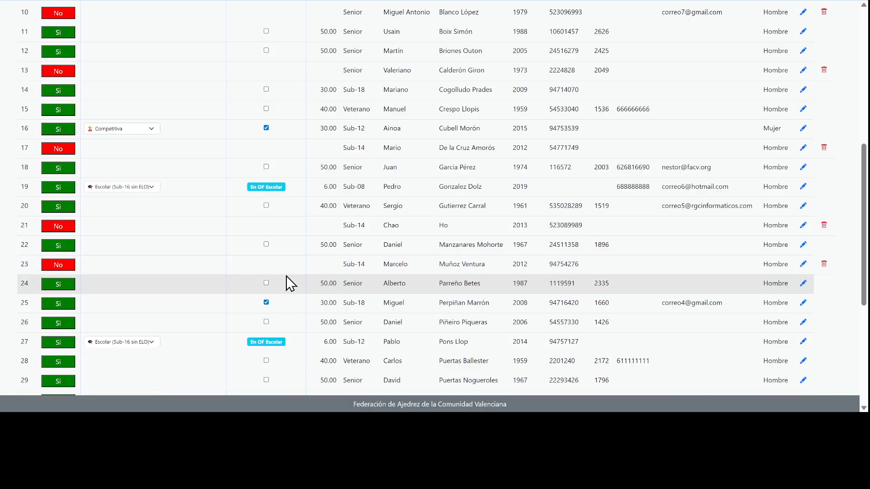
scroll(293, 285, down, 3)
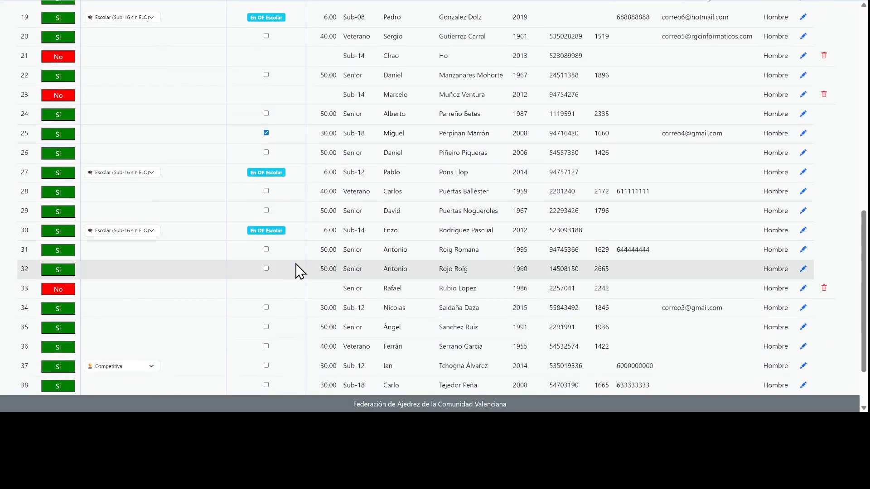
scroll(304, 267, up, 10)
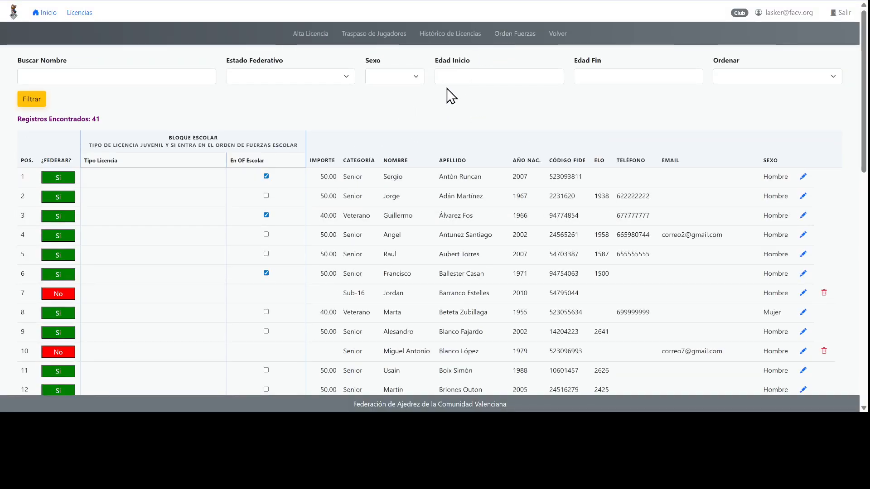
click(553, 36)
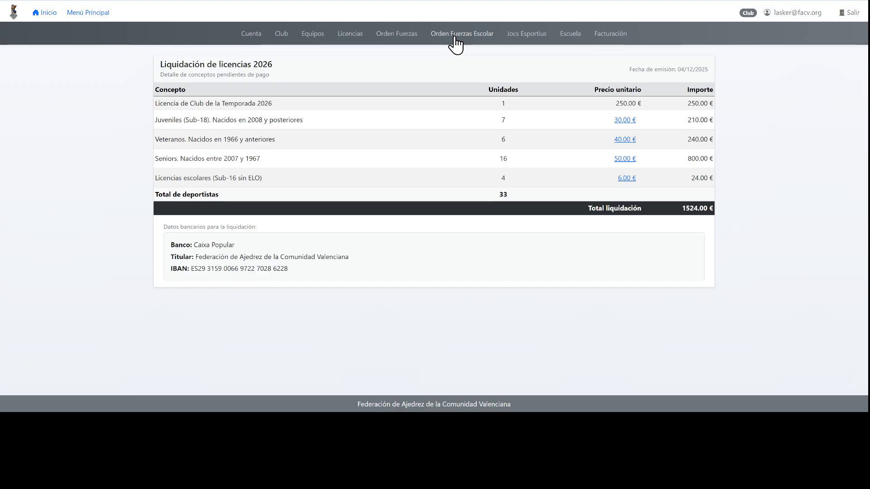
- Open the club's Orden de Fuerzas Escolar page
click(455, 36)
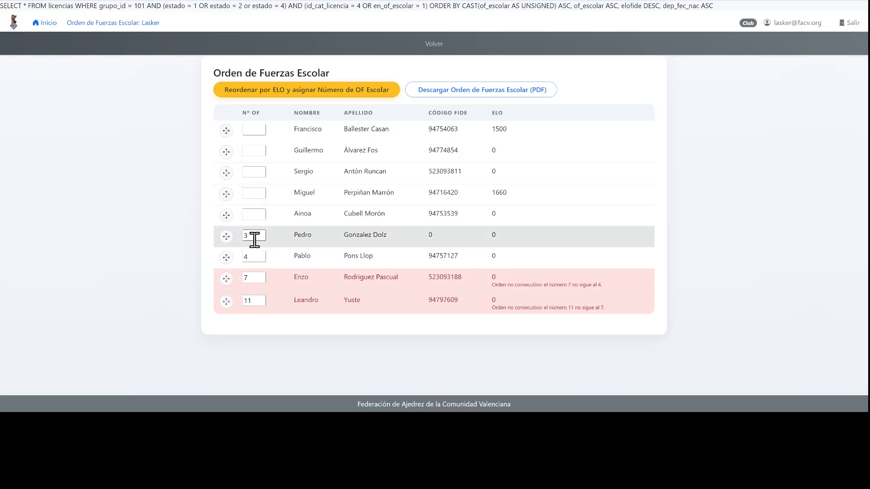
- Erase Pedro's existing order number 3 from the Nº OF box
drag(252, 237, 241, 304)
key(BackSpace)
key(BackSpace)
key(BackSpace)
key(BackSpace)
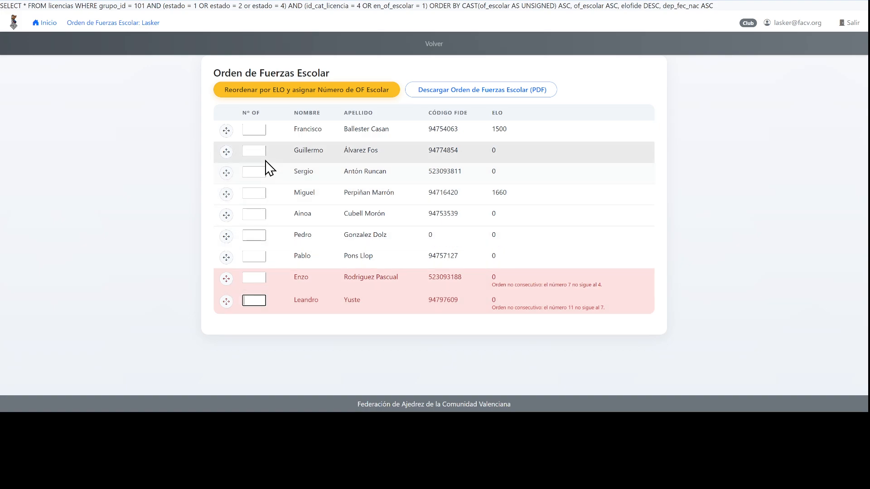
- Number Guillermo 1, Francisco 2, Ainoa 3, Enzo 4 and Sergio 5
click(256, 151)
text(1)
click(250, 172)
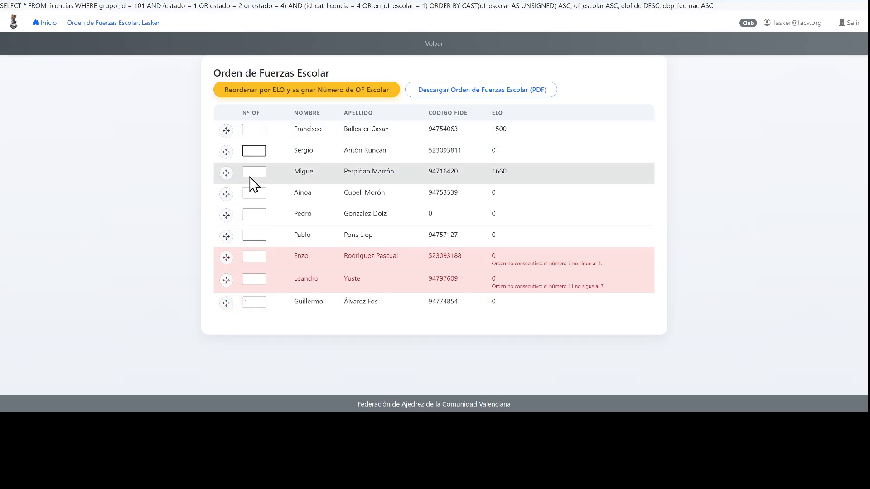
click(257, 130)
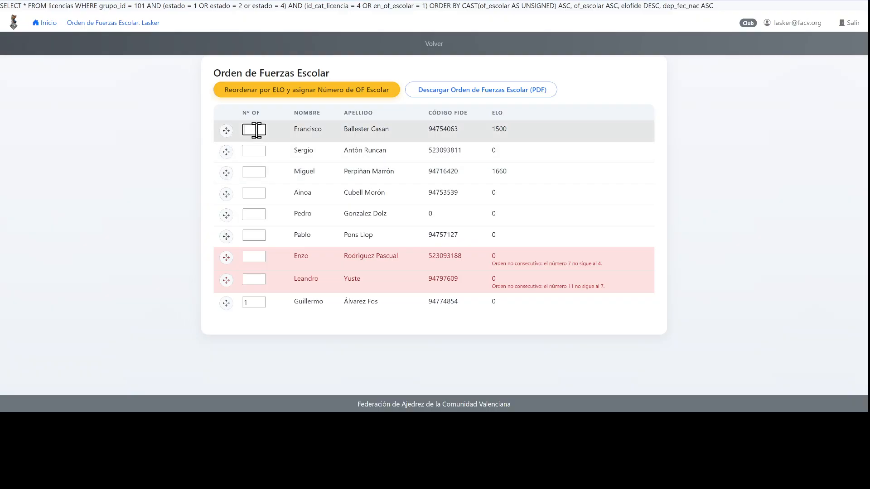
text(2)
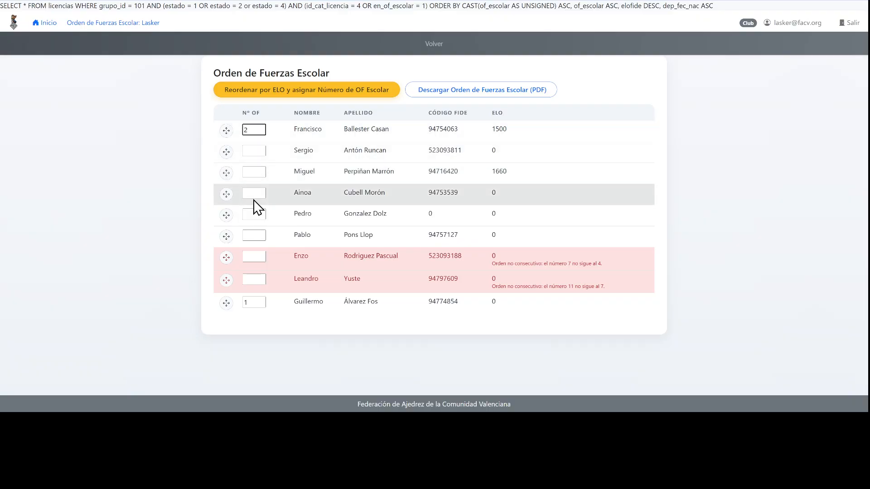
click(254, 193)
text(3)
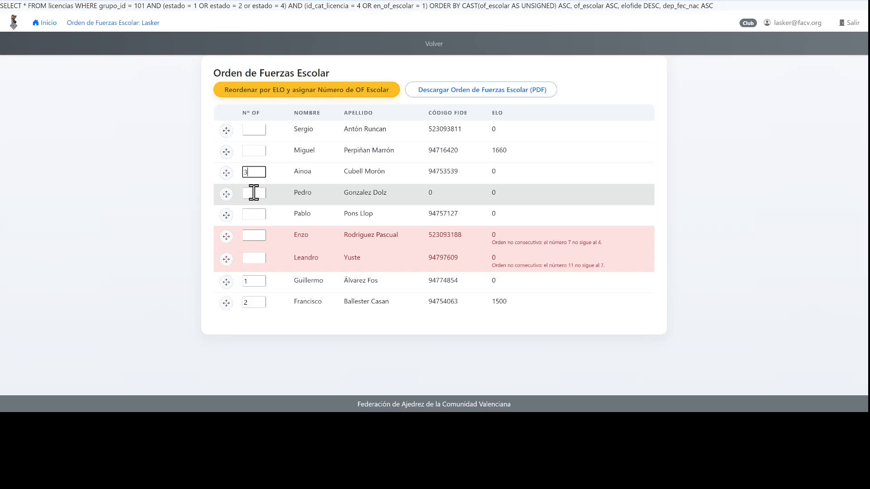
click(248, 236)
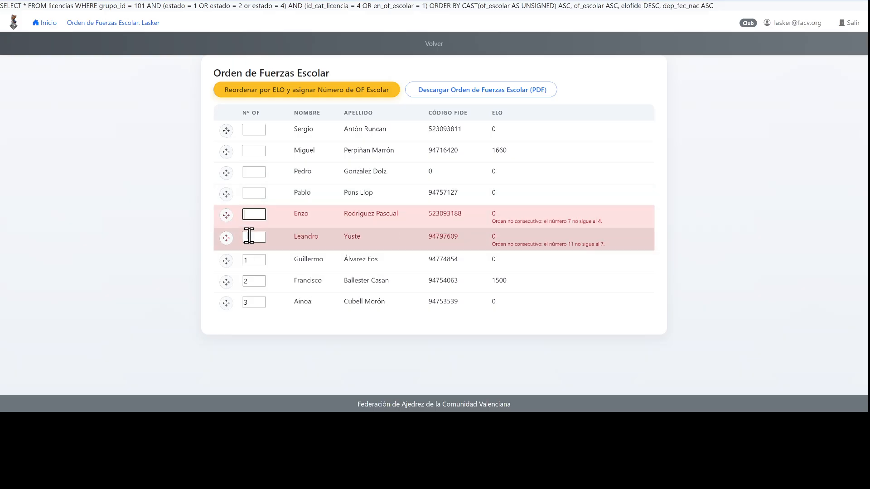
text(4)
click(255, 131)
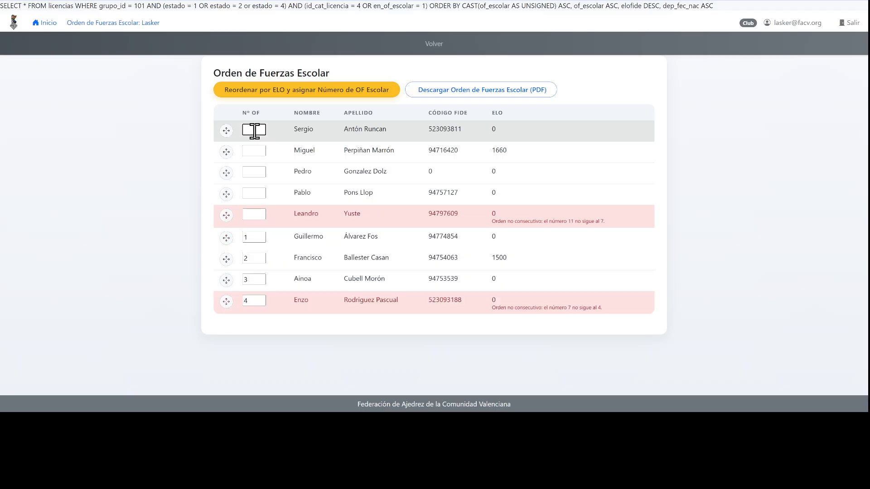
text(5)
click(250, 152)
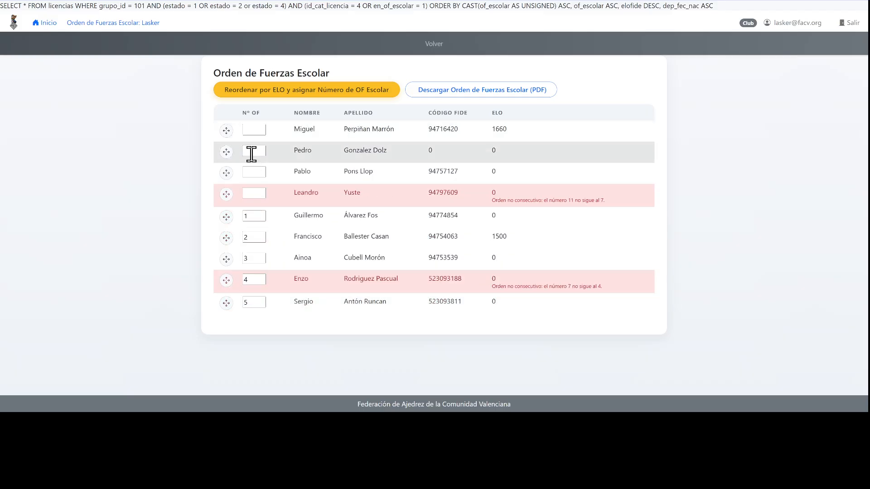
- Number Pedro 6, Leandro 7, Pablo 8 and Miguel 9, then reload the list
text(6)
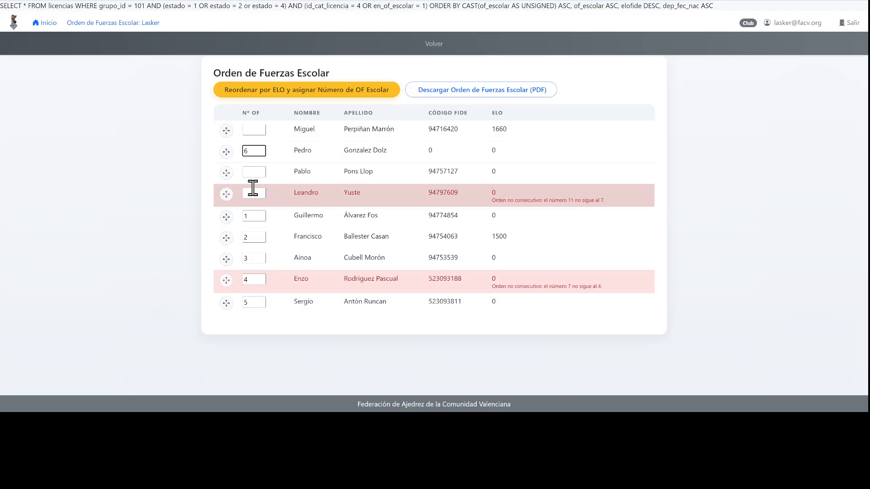
click(253, 193)
text(7)
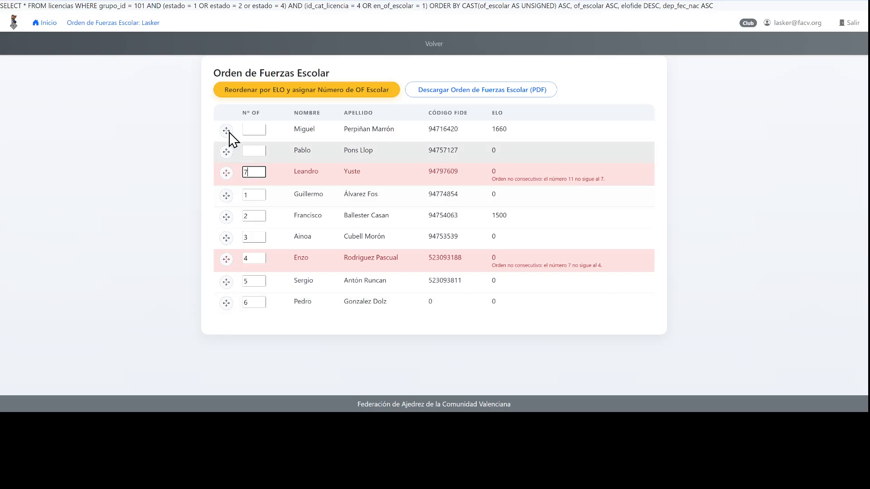
click(247, 149)
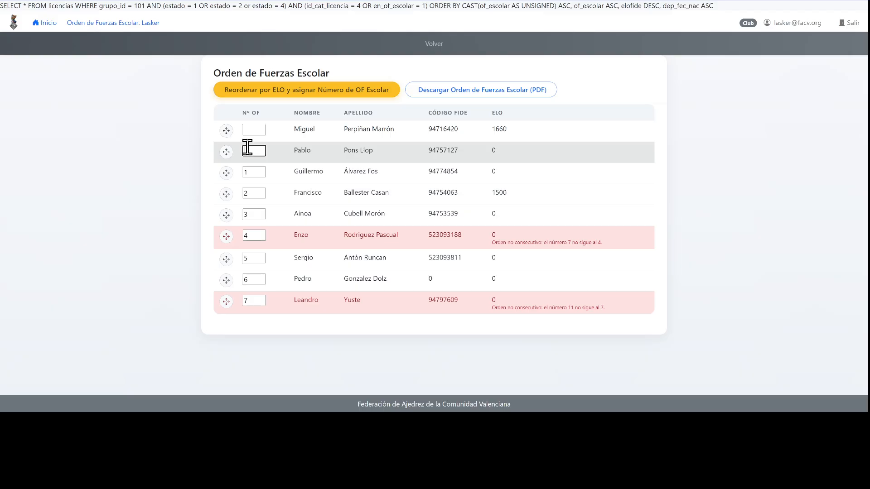
text(8)
click(246, 130)
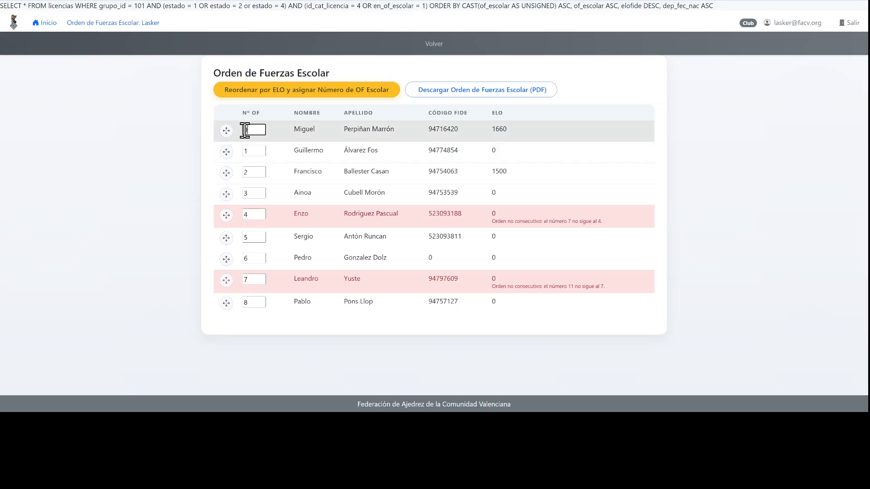
text(9)
click(158, 147)
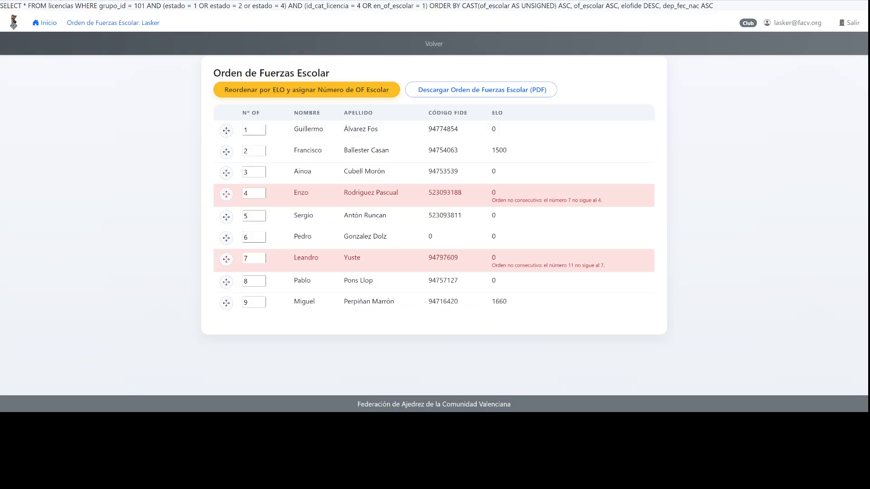
key(F5)
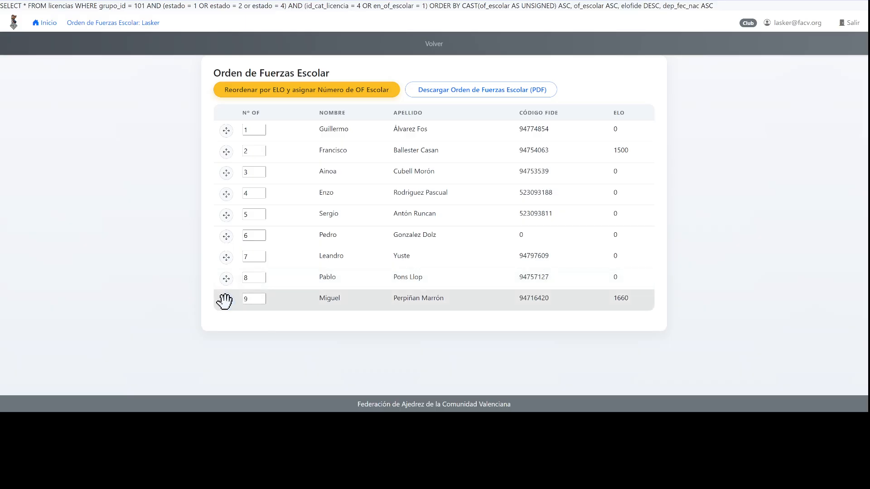
- Drag Miguel up to position 7 and Francisco down below Enzo to position 4
drag(224, 301, 229, 257)
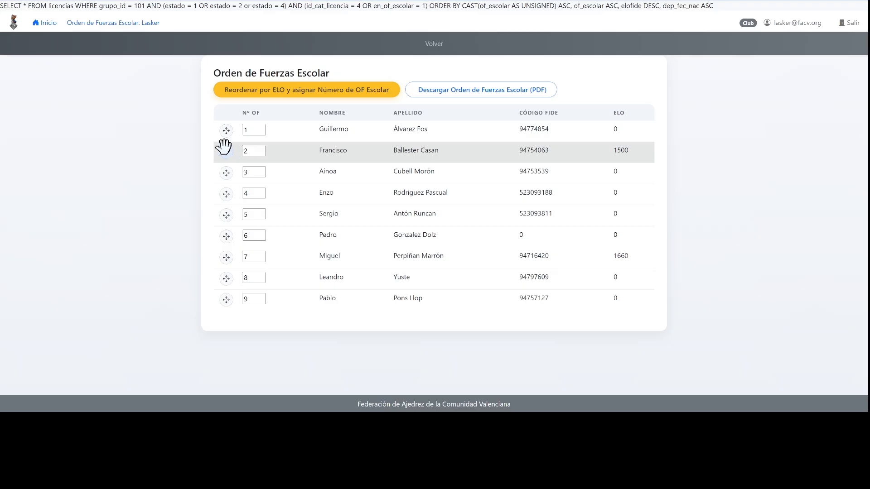
drag(226, 150, 223, 204)
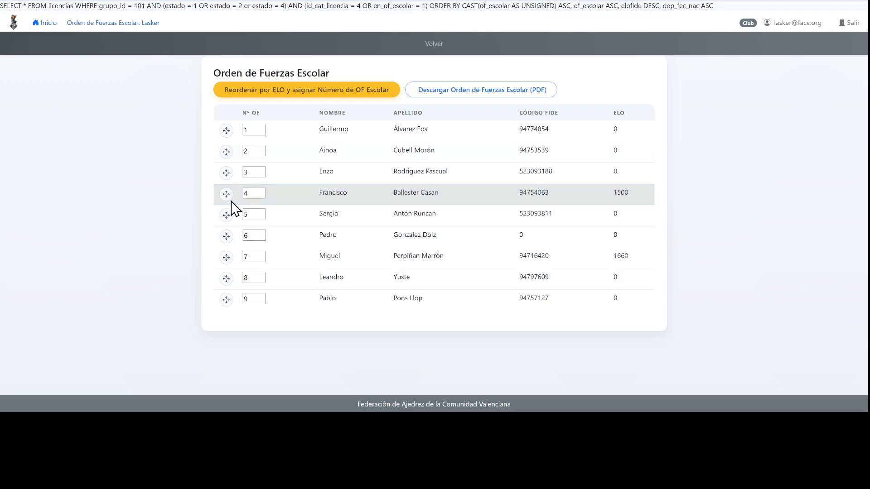